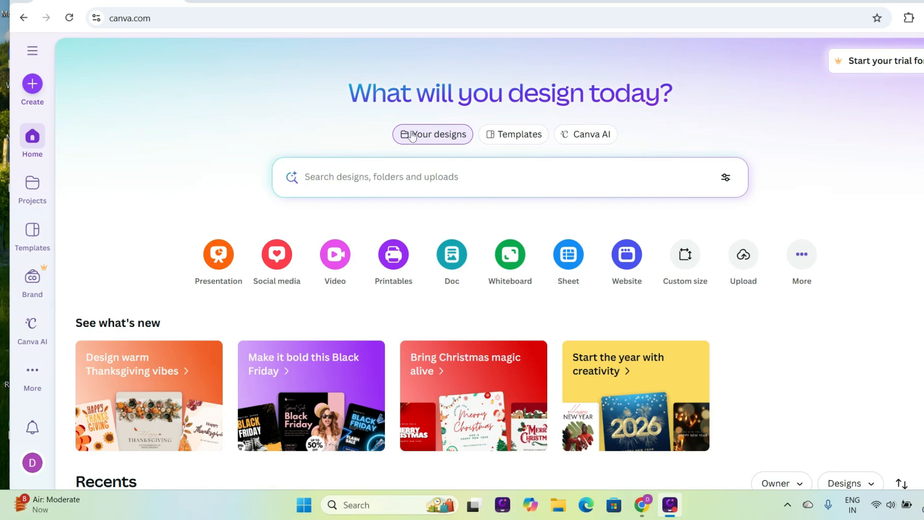
- Look through the recent designs listed on the home page
{"action": "scroll", "coordinate": [367, 326], "scroll_direction": "down", "scroll_amount": 5}
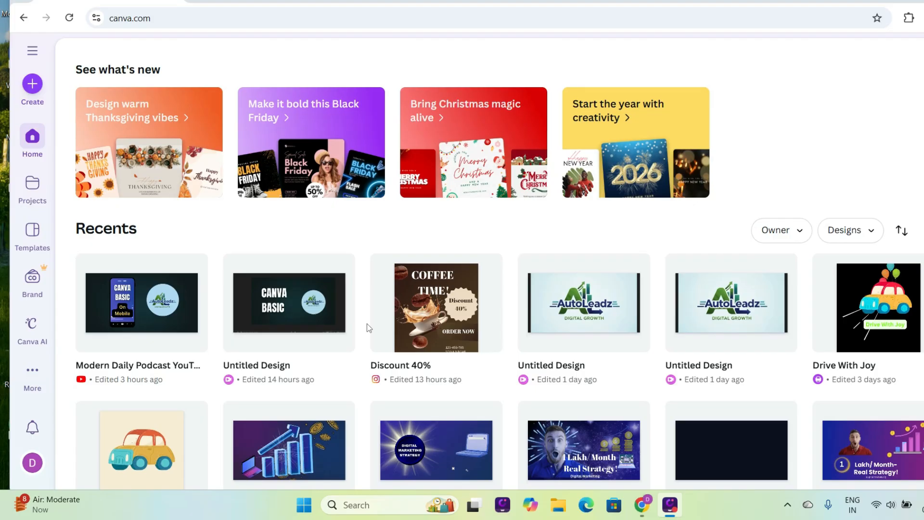
{"action": "scroll", "coordinate": [367, 324], "scroll_direction": "down", "scroll_amount": 7}
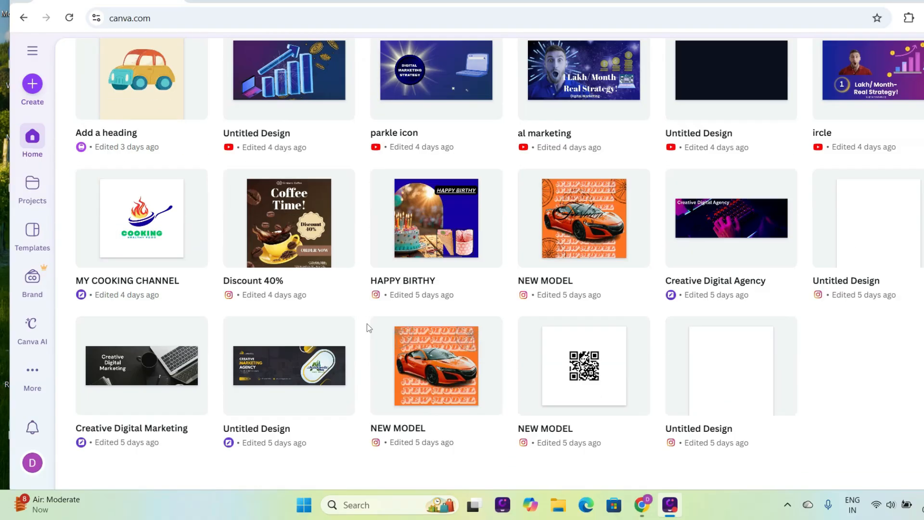
{"action": "scroll", "coordinate": [367, 324], "scroll_direction": "up", "scroll_amount": 13}
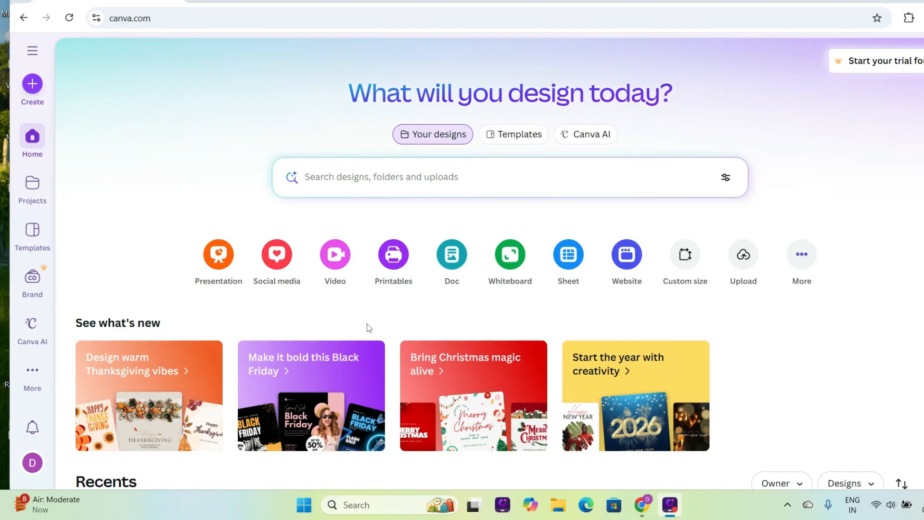
{"action": "scroll", "coordinate": [367, 328], "scroll_direction": "down", "scroll_amount": 8}
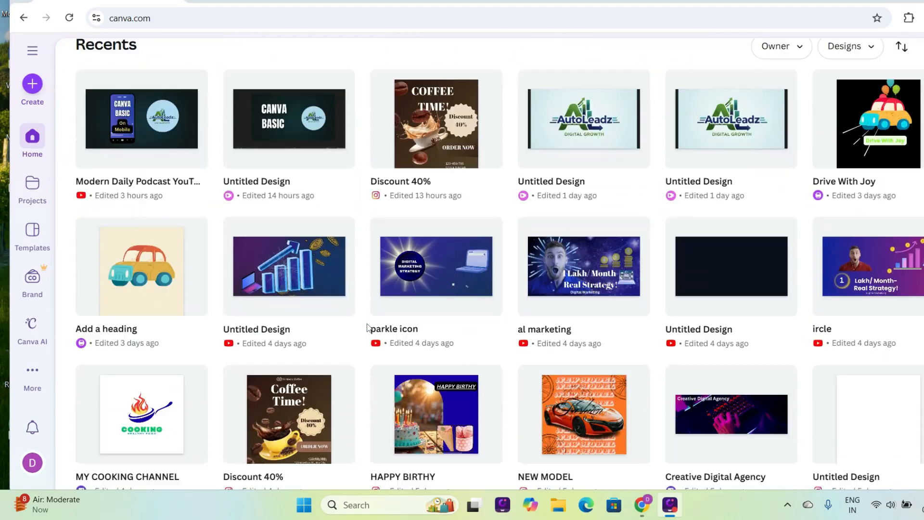
{"action": "scroll", "coordinate": [367, 328], "scroll_direction": "down", "scroll_amount": 10}
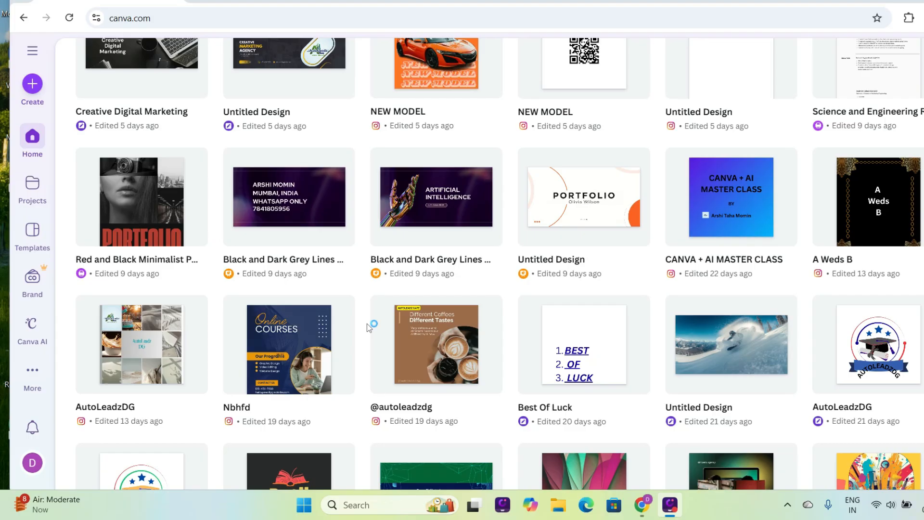
{"action": "scroll", "coordinate": [367, 323], "scroll_direction": "down", "scroll_amount": 6}
{"action": "scroll", "coordinate": [367, 324], "scroll_direction": "up", "scroll_amount": 7}
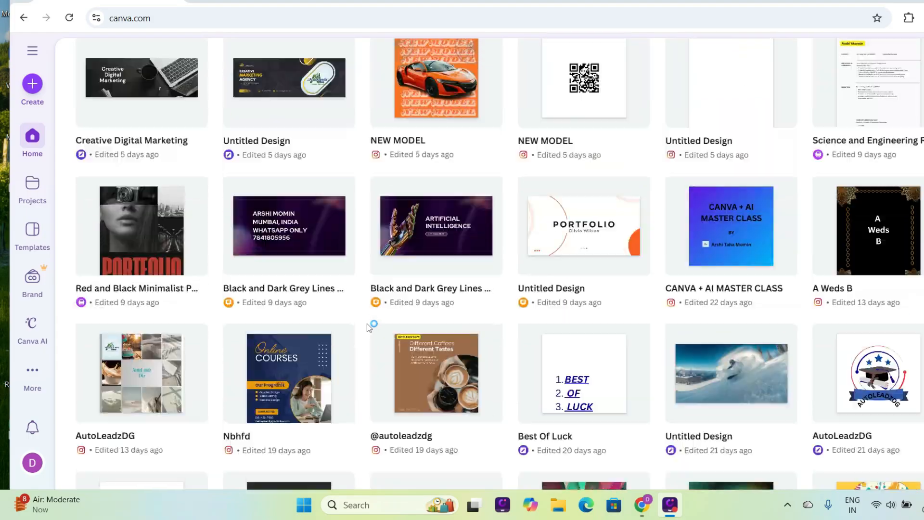
{"action": "scroll", "coordinate": [367, 324], "scroll_direction": "up", "scroll_amount": 15}
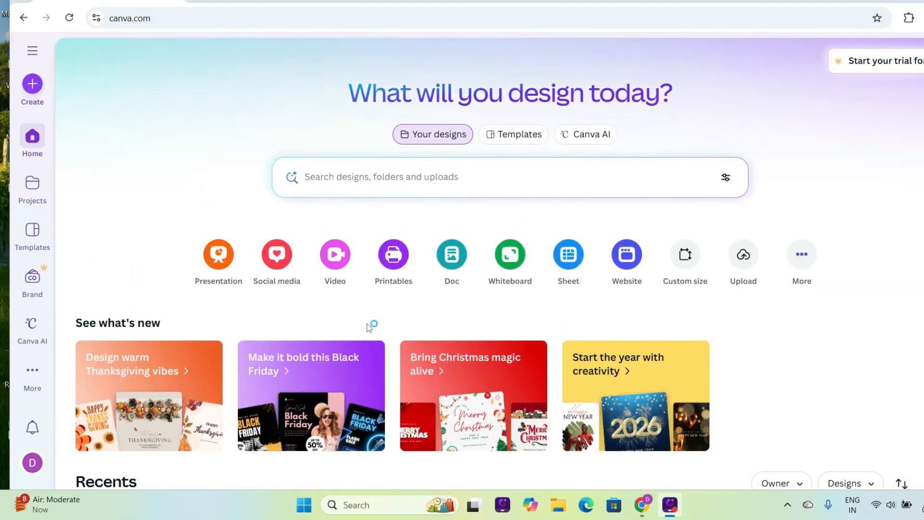
- Filter the search of your own designs to the Videos type
{"action": "left_click", "coordinate": [357, 174]}
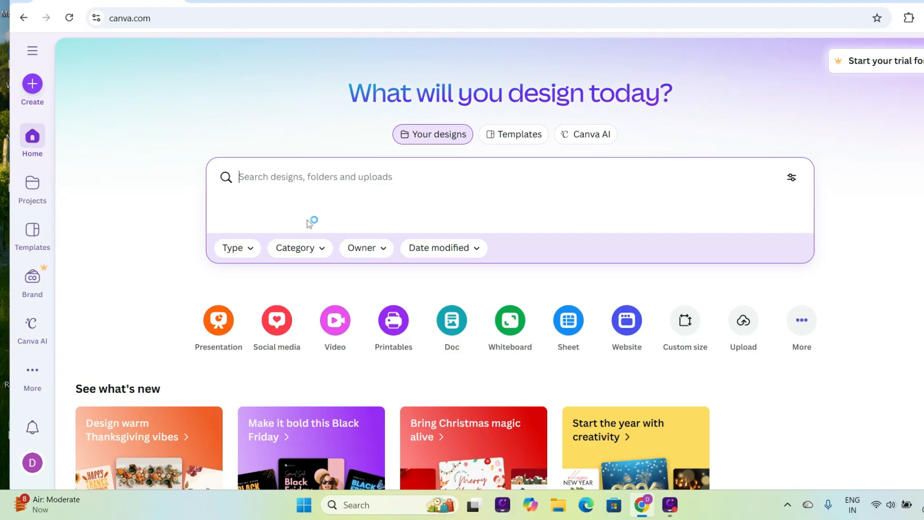
{"action": "left_click", "coordinate": [251, 249]}
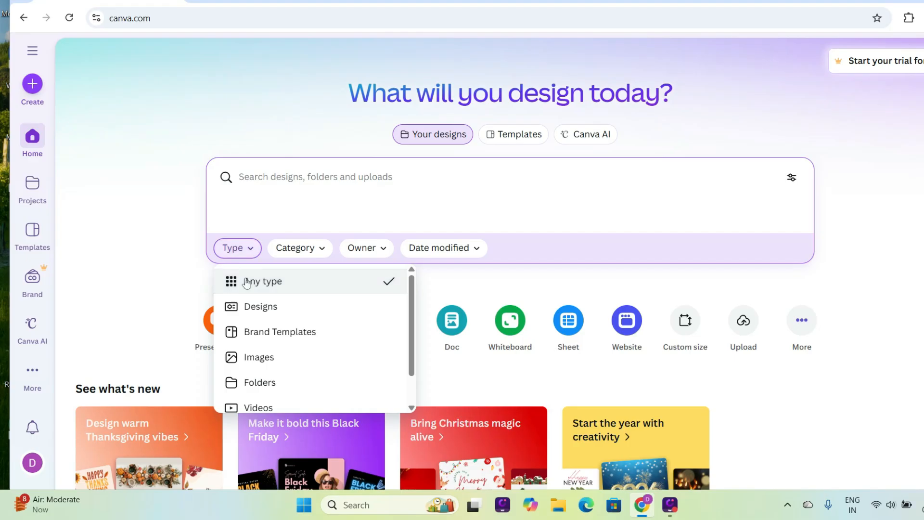
{"action": "scroll", "coordinate": [252, 312], "scroll_direction": "down", "scroll_amount": 1}
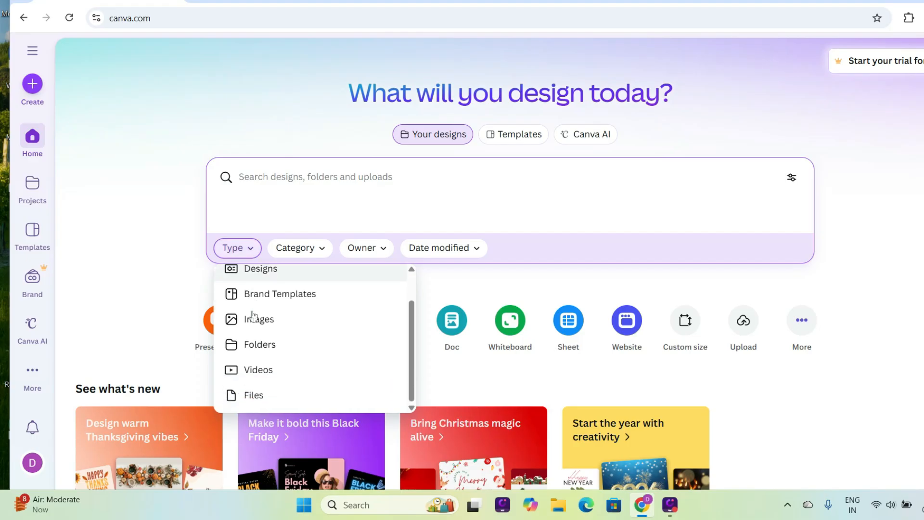
{"action": "scroll", "coordinate": [252, 314], "scroll_direction": "up", "scroll_amount": 1}
{"action": "scroll", "coordinate": [252, 315], "scroll_direction": "down", "scroll_amount": 1}
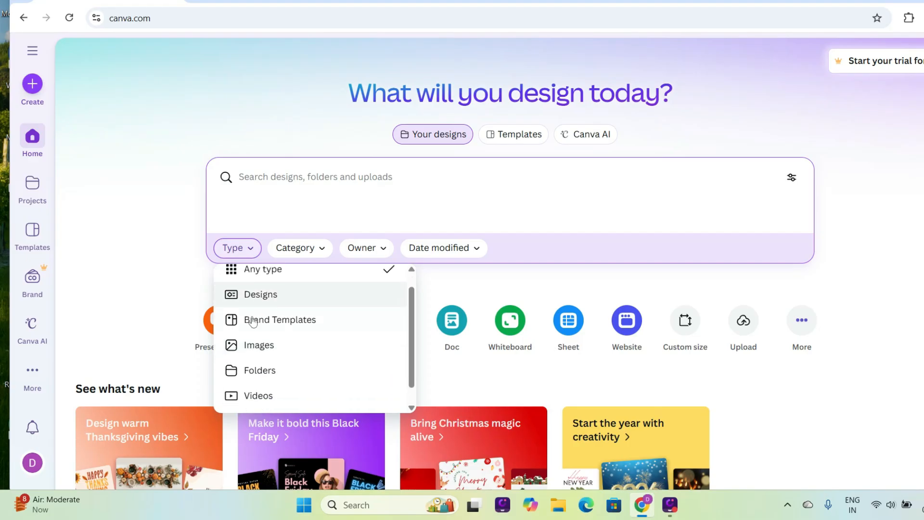
{"action": "left_click", "coordinate": [258, 371]}
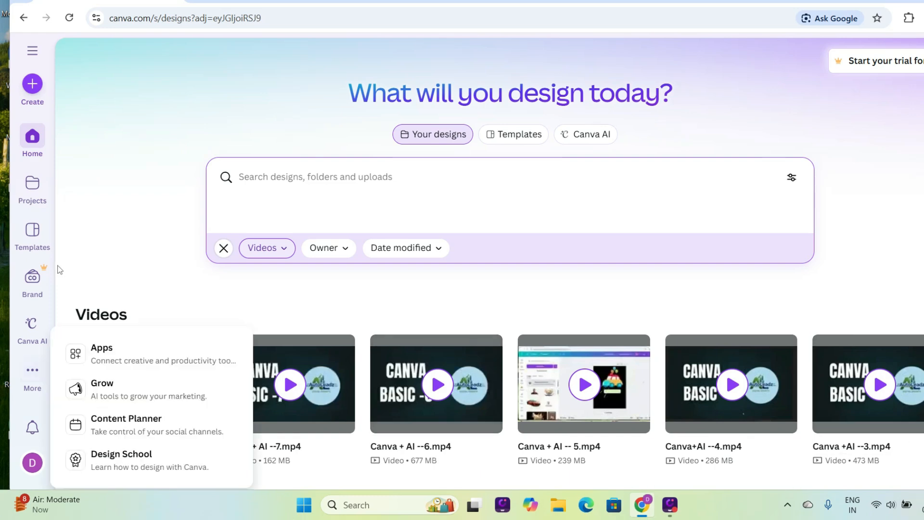
- Switch the type filter to Images and look through the uploaded images
{"action": "left_click", "coordinate": [290, 253]}
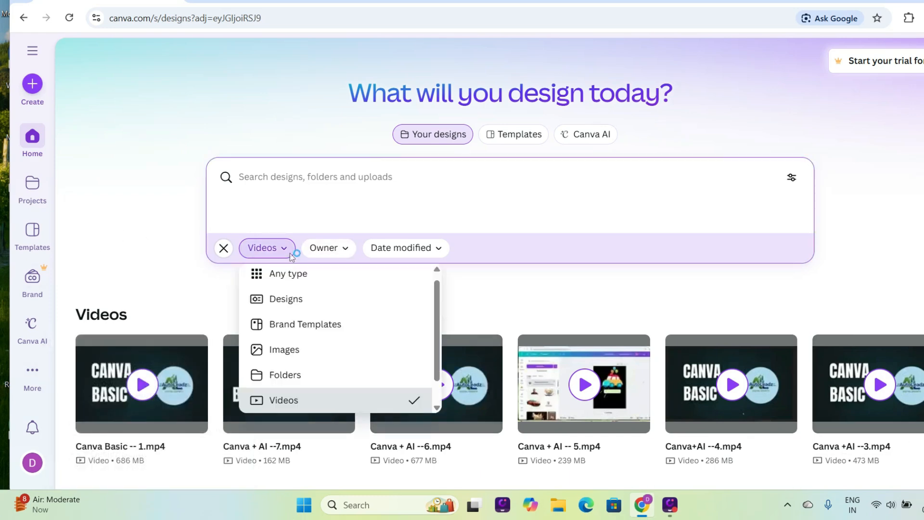
{"action": "left_click", "coordinate": [304, 362]}
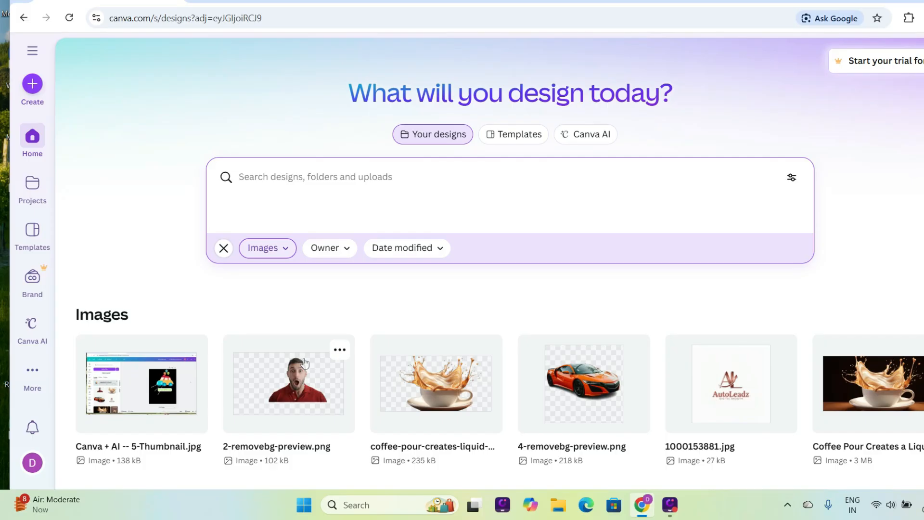
{"action": "scroll", "coordinate": [441, 408], "scroll_direction": "down", "scroll_amount": 8}
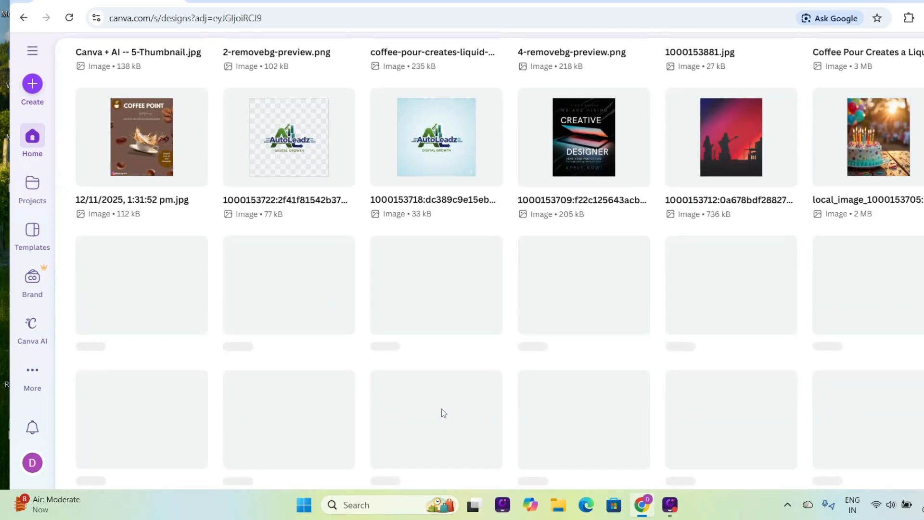
{"action": "scroll", "coordinate": [441, 408], "scroll_direction": "up", "scroll_amount": 10}
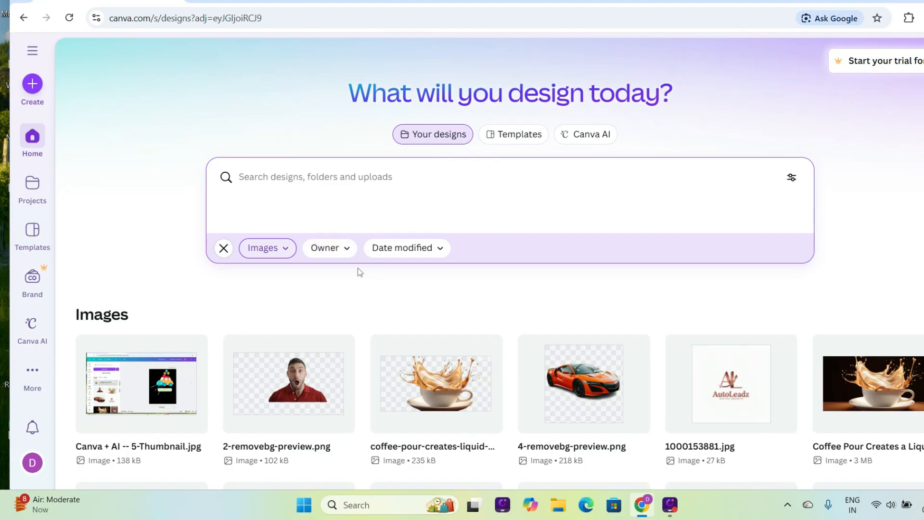
- Review the Owner and Date modified filter options for the images without applying any of them
{"action": "left_click", "coordinate": [351, 254]}
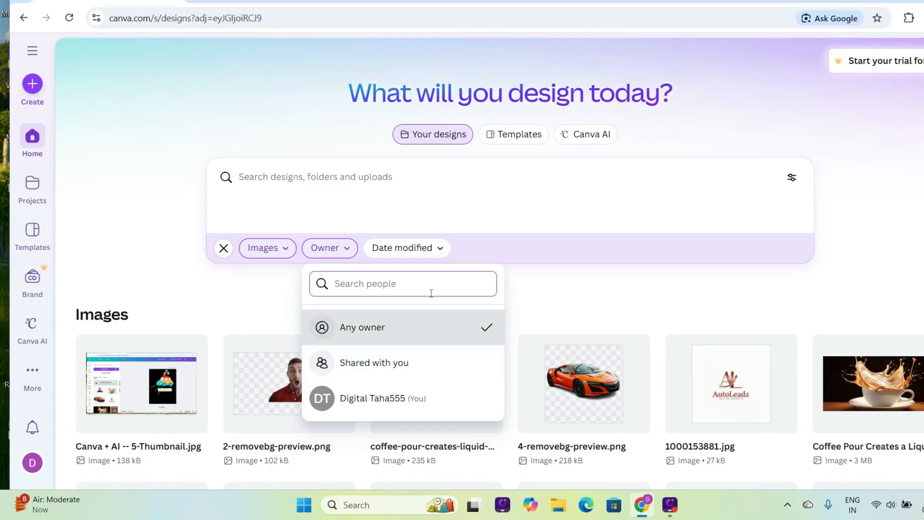
{"action": "left_click", "coordinate": [437, 251]}
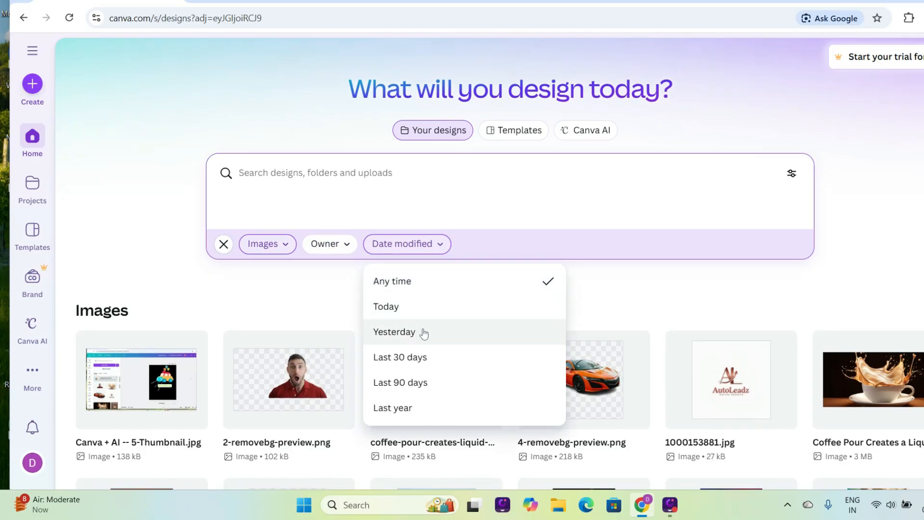
{"action": "scroll", "coordinate": [424, 333], "scroll_direction": "down", "scroll_amount": 4}
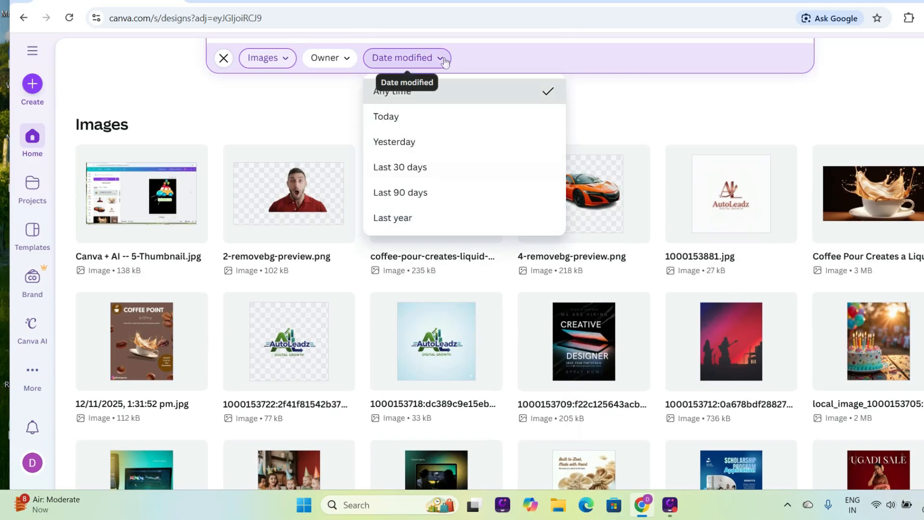
{"action": "left_click", "coordinate": [444, 60]}
{"action": "scroll", "coordinate": [444, 60], "scroll_direction": "up", "scroll_amount": 4}
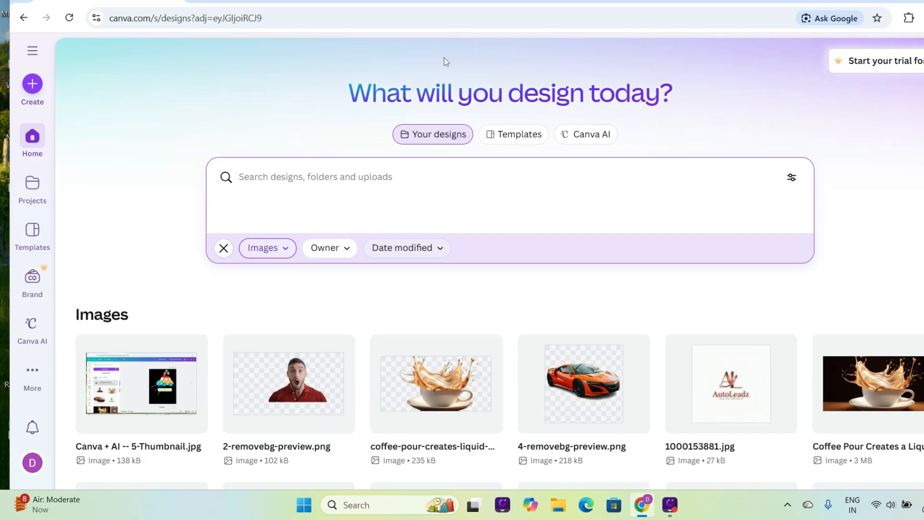
- Switch the search to templates and search for "traveling post"
{"action": "left_click", "coordinate": [512, 136]}
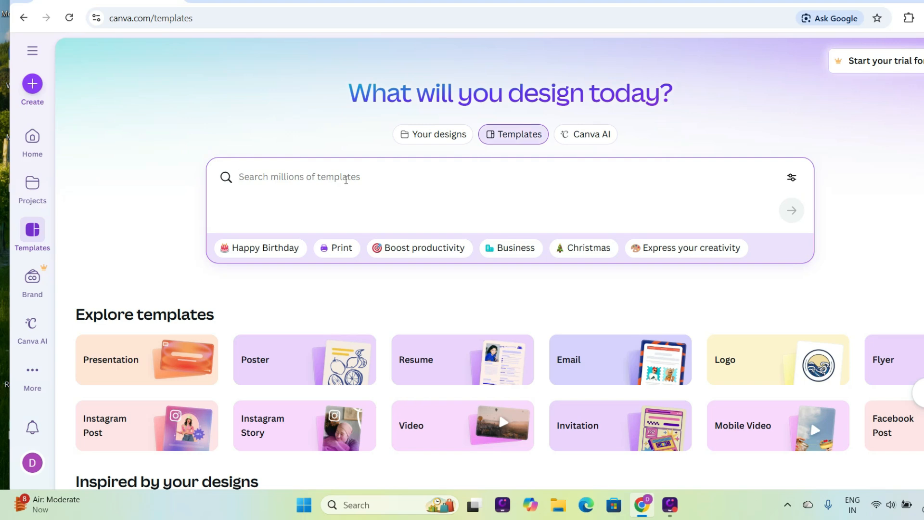
{"action": "left_click", "coordinate": [346, 180]}
{"action": "type", "text": "t"}
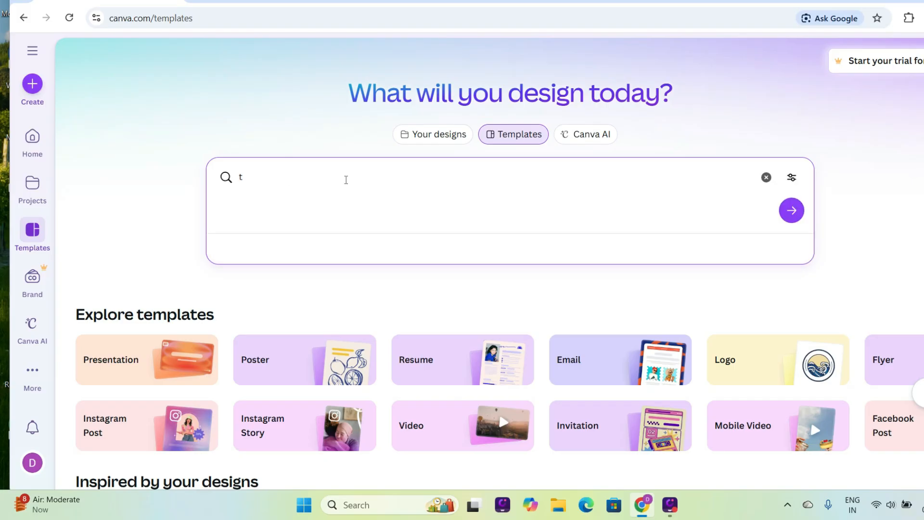
{"action": "type", "text": "rave"}
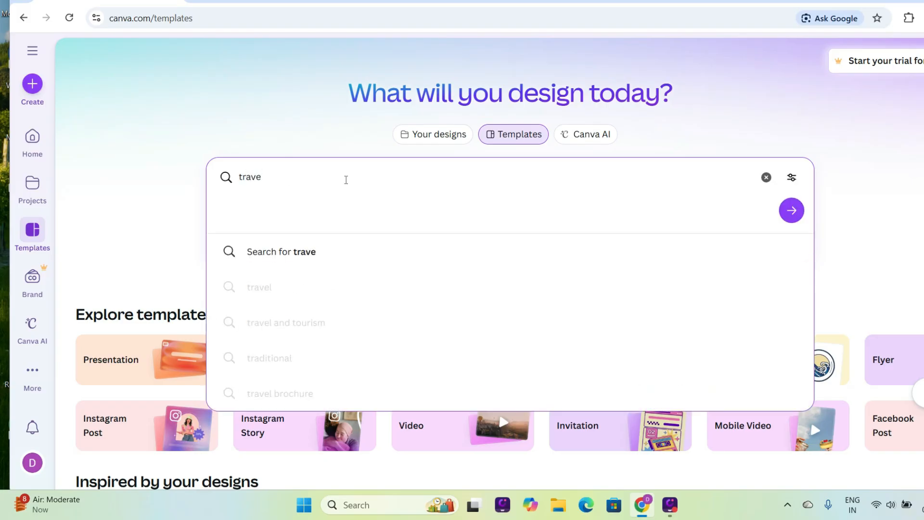
{"action": "type", "text": "ling"}
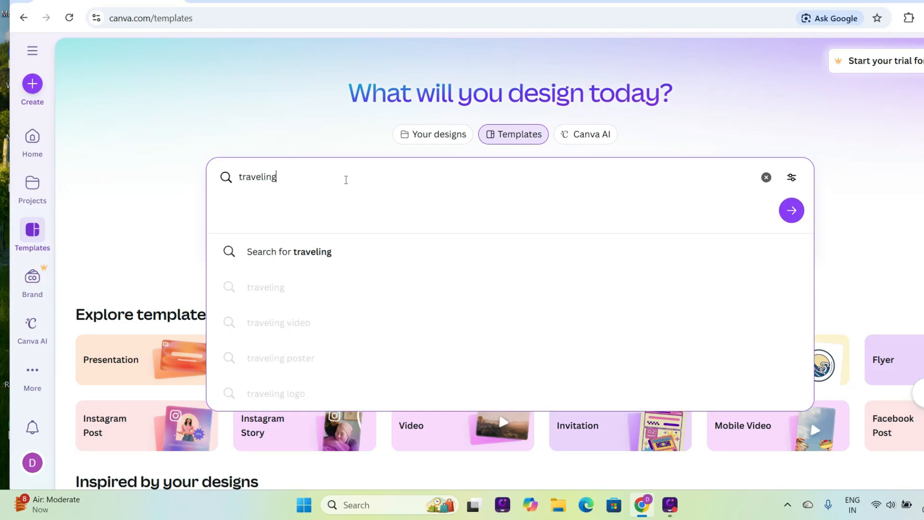
{"action": "type", "text": " post"}
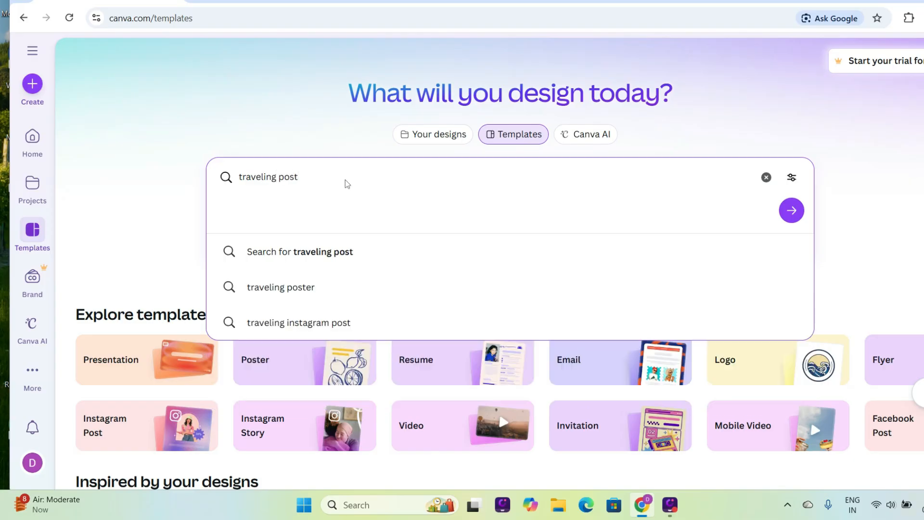
{"action": "key", "text": "Return"}
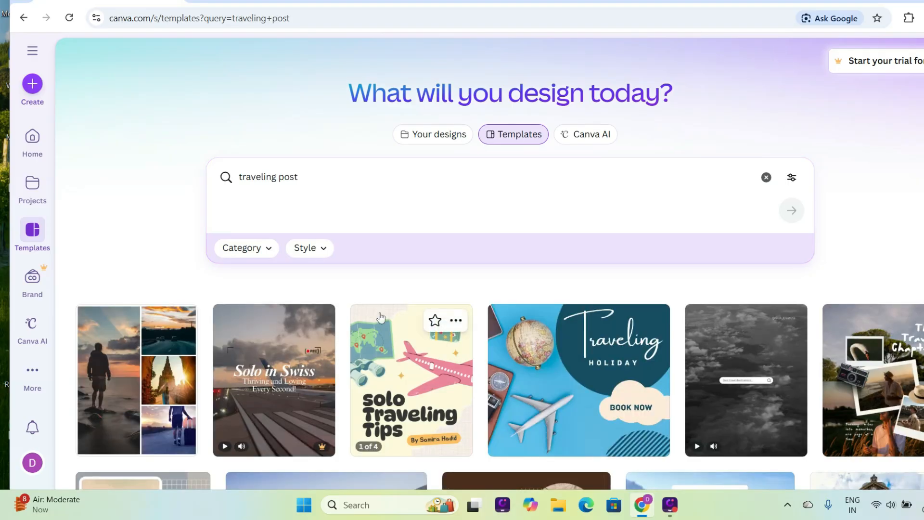
- Browse the traveling post templates, narrowing them to the YouTube Thumbnail category
{"action": "scroll", "coordinate": [381, 315], "scroll_direction": "down", "scroll_amount": 10}
{"action": "scroll", "coordinate": [381, 316], "scroll_direction": "down", "scroll_amount": 20}
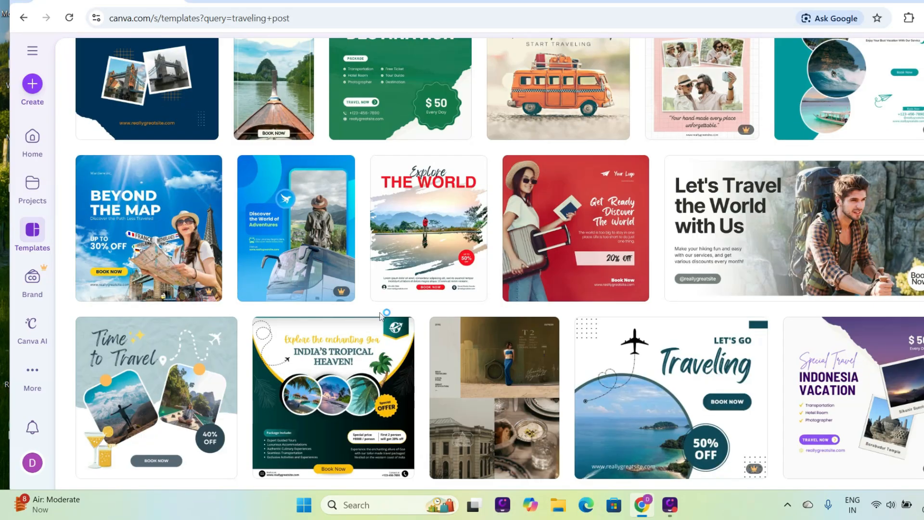
{"action": "scroll", "coordinate": [380, 315], "scroll_direction": "down", "scroll_amount": 12}
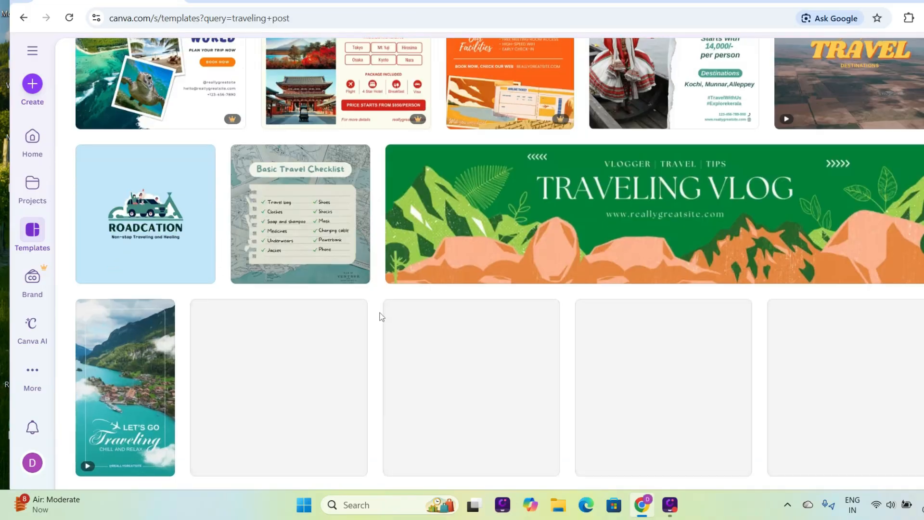
{"action": "scroll", "coordinate": [381, 315], "scroll_direction": "up", "scroll_amount": 18}
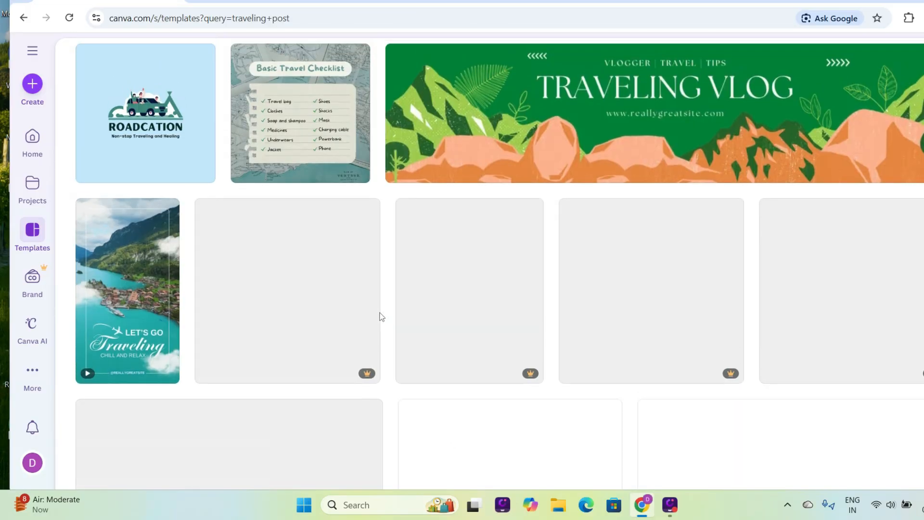
{"action": "scroll", "coordinate": [380, 318], "scroll_direction": "up", "scroll_amount": 15}
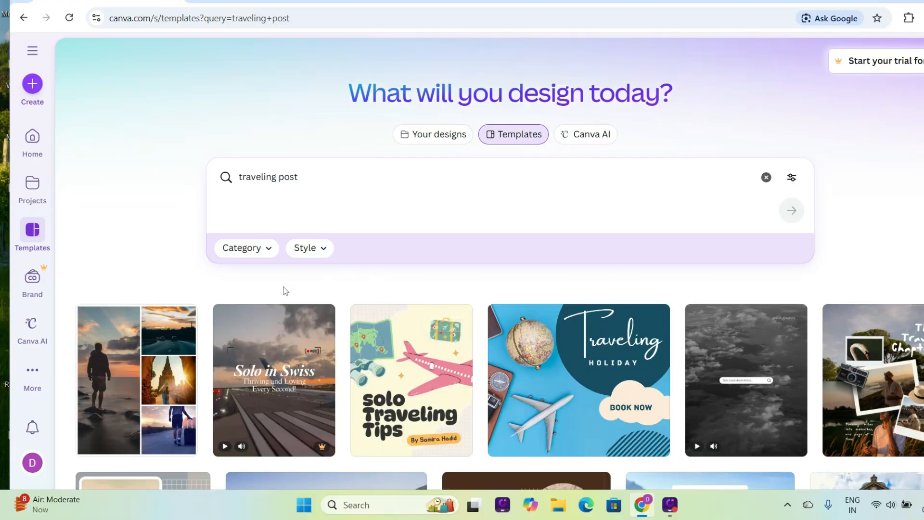
{"action": "left_click", "coordinate": [269, 249]}
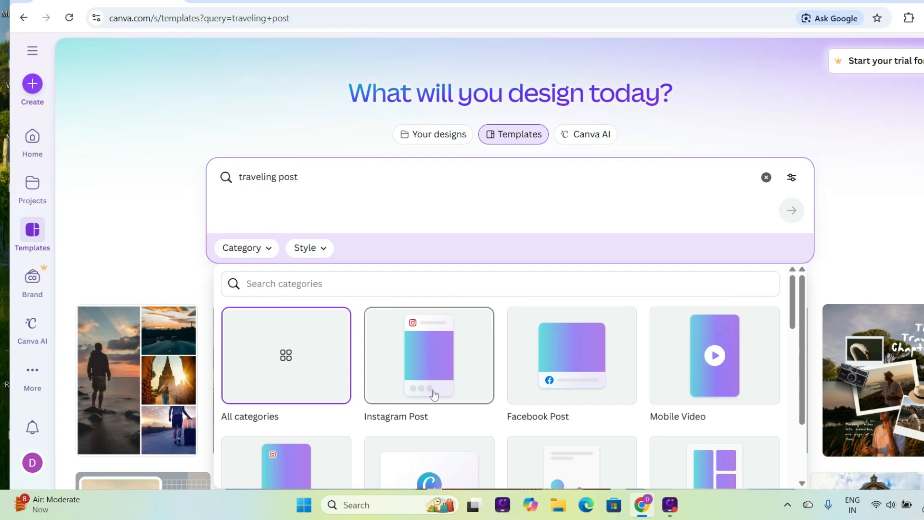
{"action": "scroll", "coordinate": [434, 395], "scroll_direction": "down", "scroll_amount": 4}
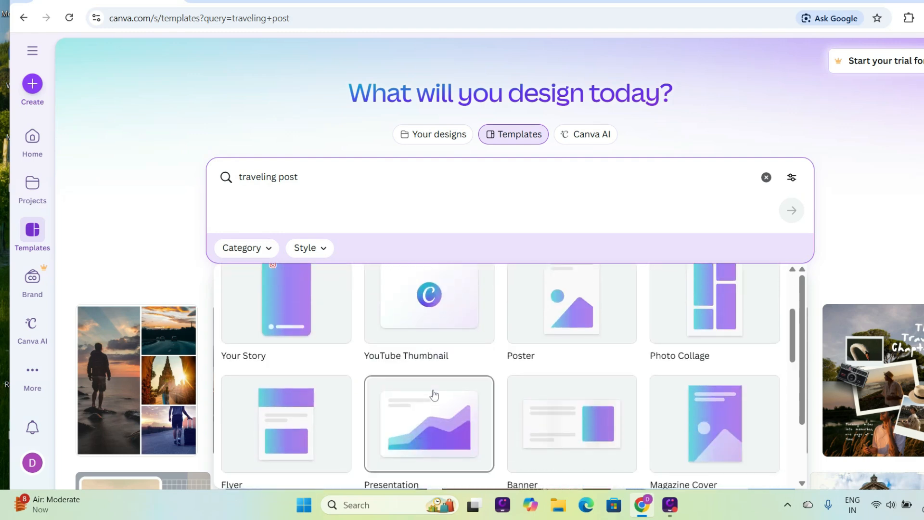
{"action": "left_click", "coordinate": [430, 321]}
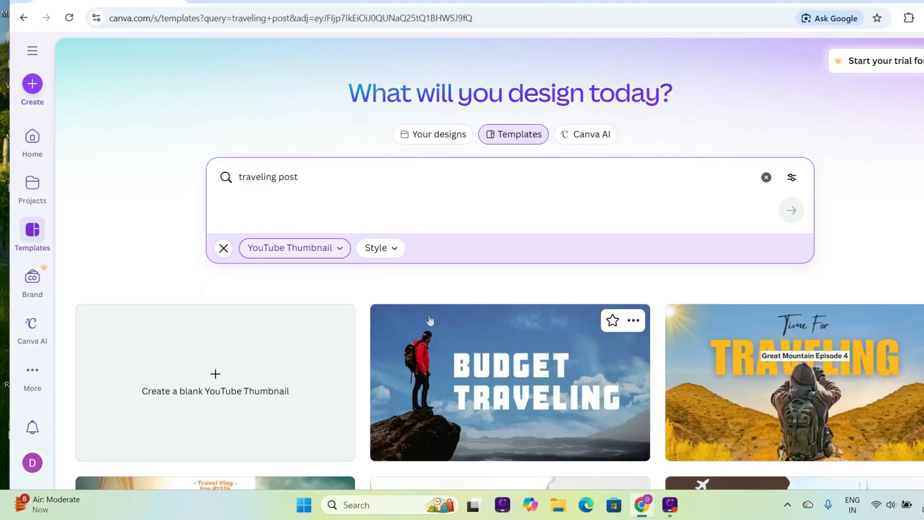
{"action": "scroll", "coordinate": [430, 320], "scroll_direction": "down", "scroll_amount": 3}
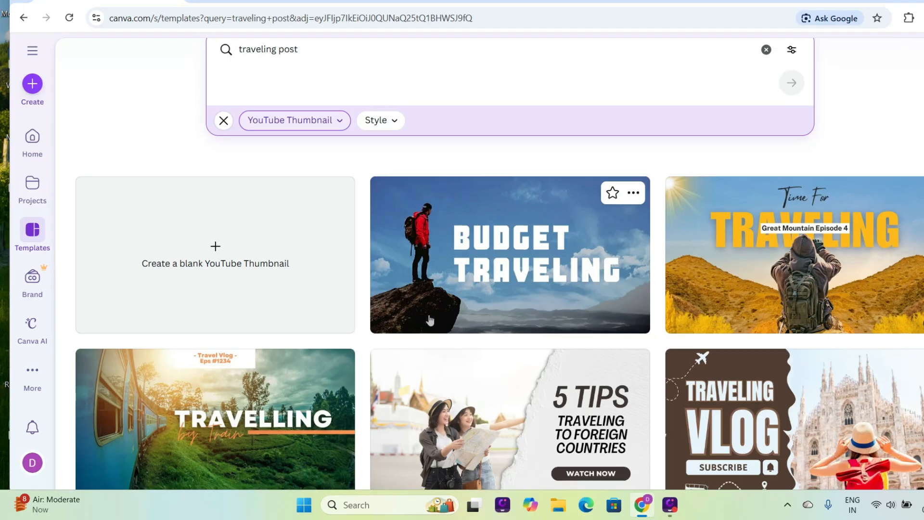
{"action": "scroll", "coordinate": [430, 320], "scroll_direction": "down", "scroll_amount": 15}
{"action": "scroll", "coordinate": [430, 319], "scroll_direction": "down", "scroll_amount": 14}
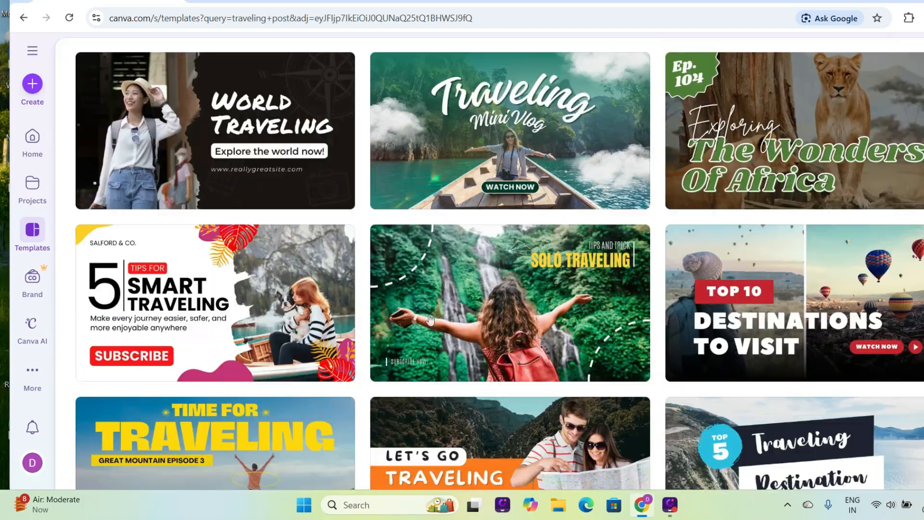
- Reset the template category filter from YouTube Thumbnail to All categories and look through the available categories
{"action": "scroll", "coordinate": [430, 319], "scroll_direction": "up", "scroll_amount": 16}
{"action": "scroll", "coordinate": [429, 320], "scroll_direction": "up", "scroll_amount": 15}
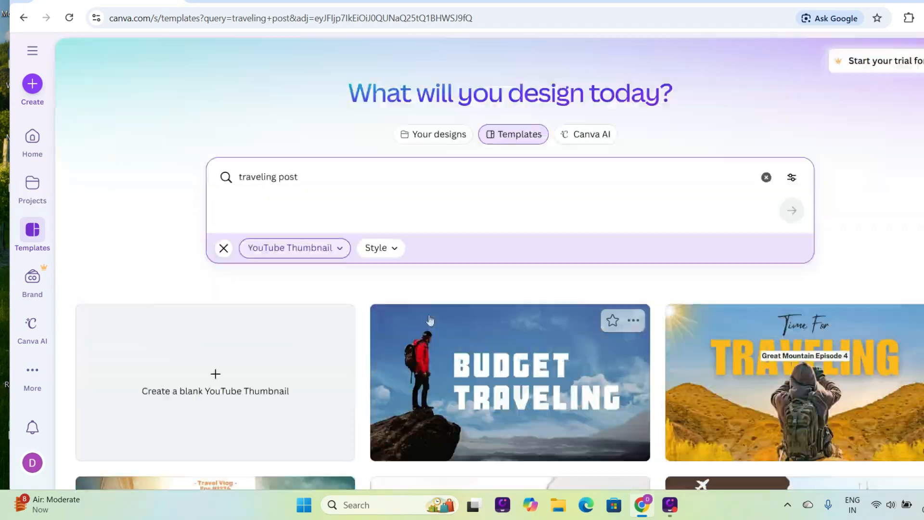
{"action": "left_click", "coordinate": [345, 255]}
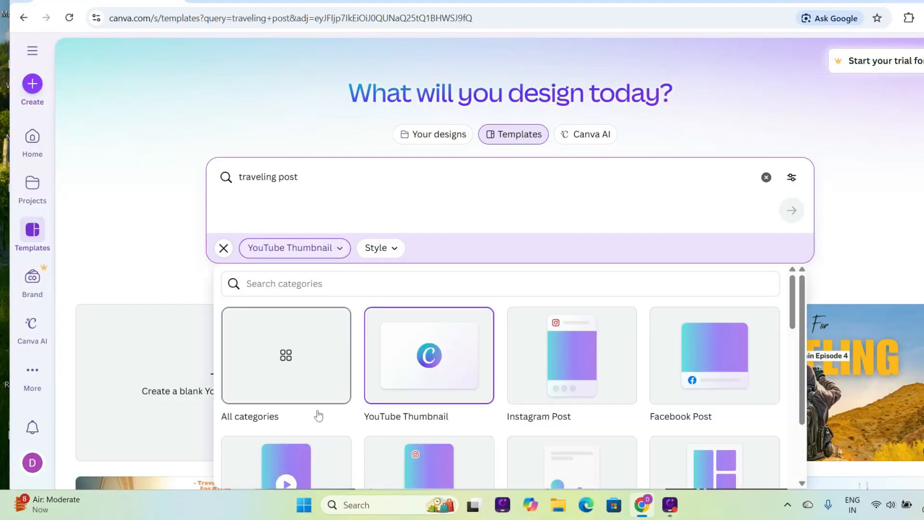
{"action": "left_click", "coordinate": [311, 382]}
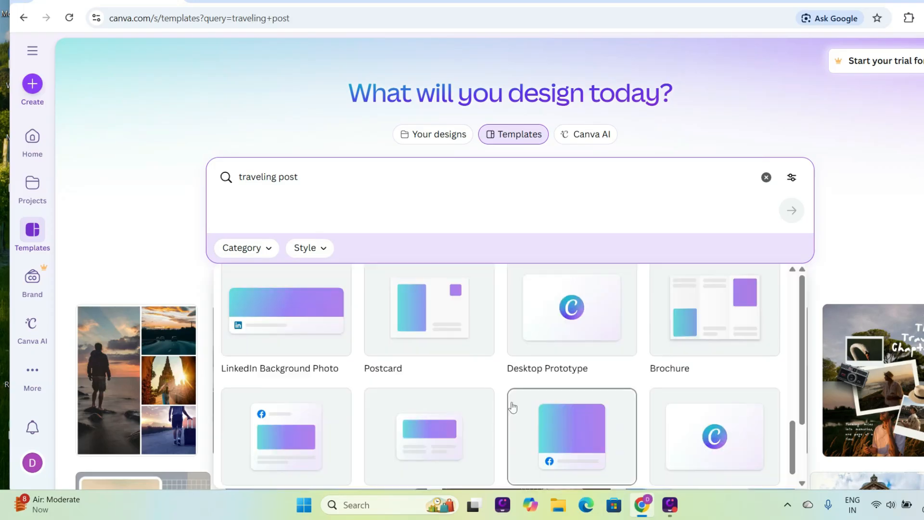
{"action": "scroll", "coordinate": [513, 408], "scroll_direction": "down", "scroll_amount": 3}
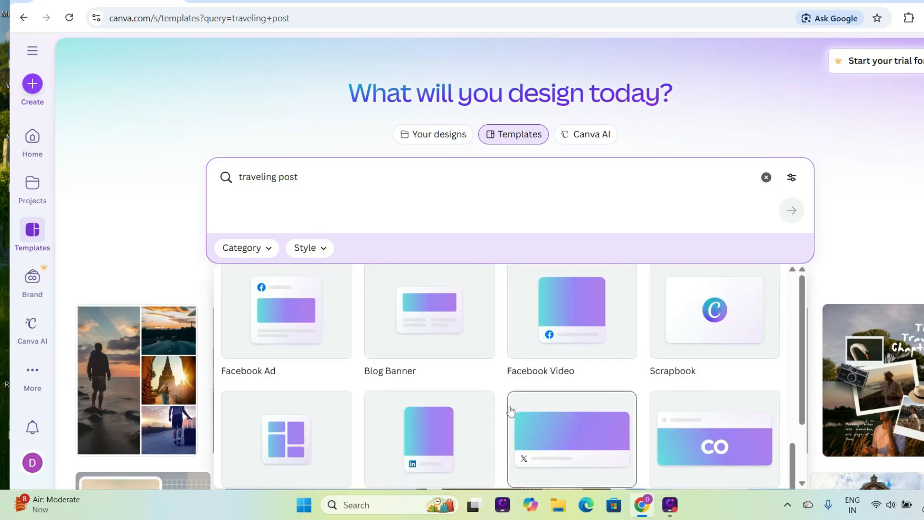
{"action": "scroll", "coordinate": [514, 408], "scroll_direction": "down", "scroll_amount": 6}
{"action": "scroll", "coordinate": [509, 408], "scroll_direction": "down", "scroll_amount": 1}
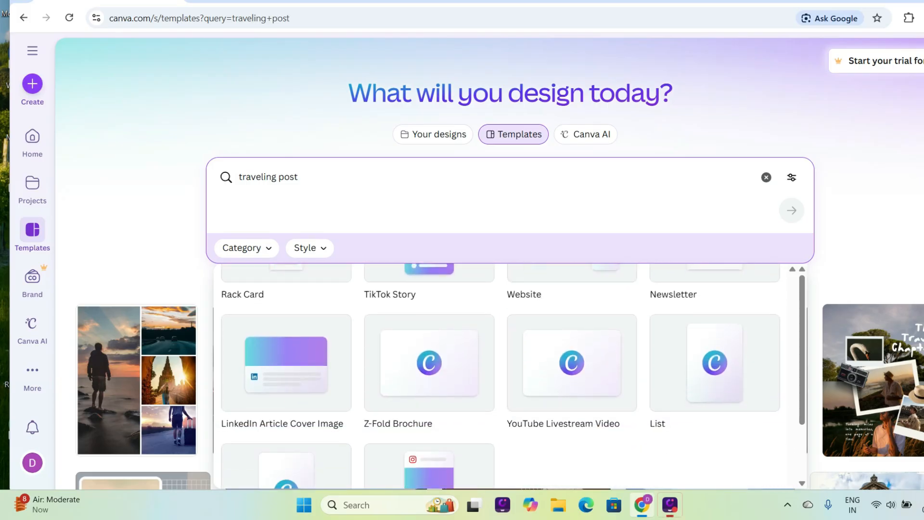
- Replace the template search text with "coffee flyer" and run the search
{"action": "left_click", "coordinate": [312, 176]}
{"action": "key", "text": "BackSpace"}
{"action": "key", "text": "BackSpace"}
{"action": "key", "text": "BackSpace"}
{"action": "key", "text": "BackSpace"}
{"action": "key", "text": "BackSpace"}
{"action": "key", "text": "BackSpace"}
{"action": "key", "text": "BackSpace"}
{"action": "key", "text": "BackSpace"}
{"action": "key", "text": "BackSpace"}
{"action": "key", "text": "BackSpace"}
{"action": "key", "text": "BackSpace"}
{"action": "key", "text": "BackSpace"}
{"action": "key", "text": "BackSpace"}
{"action": "key", "text": "BackSpace"}
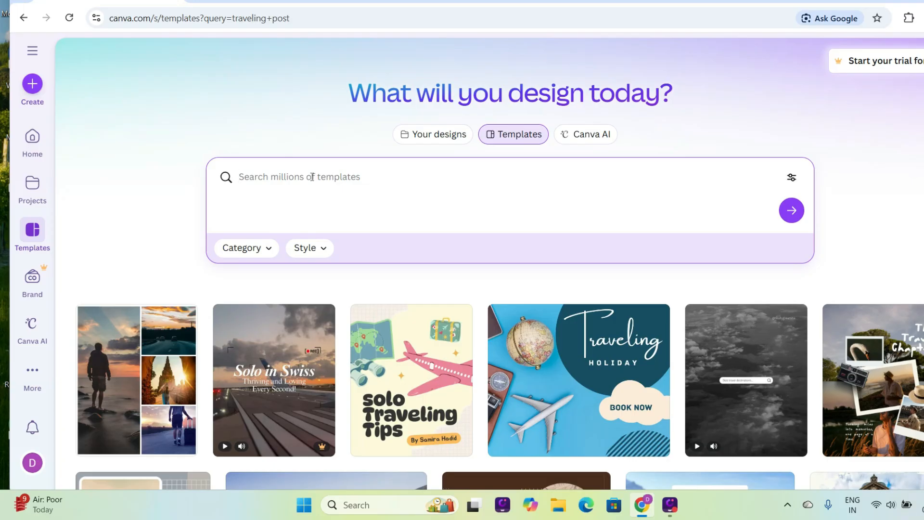
{"action": "type", "text": "c"}
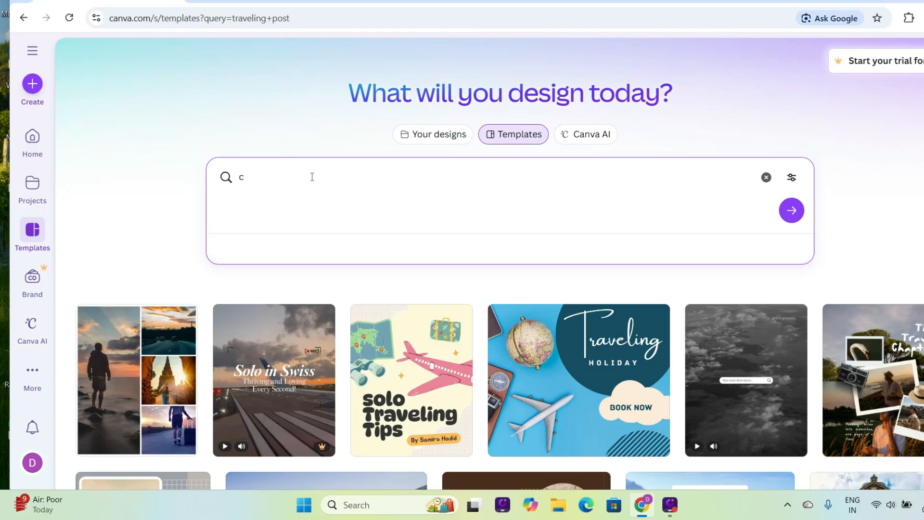
{"action": "type", "text": "off"}
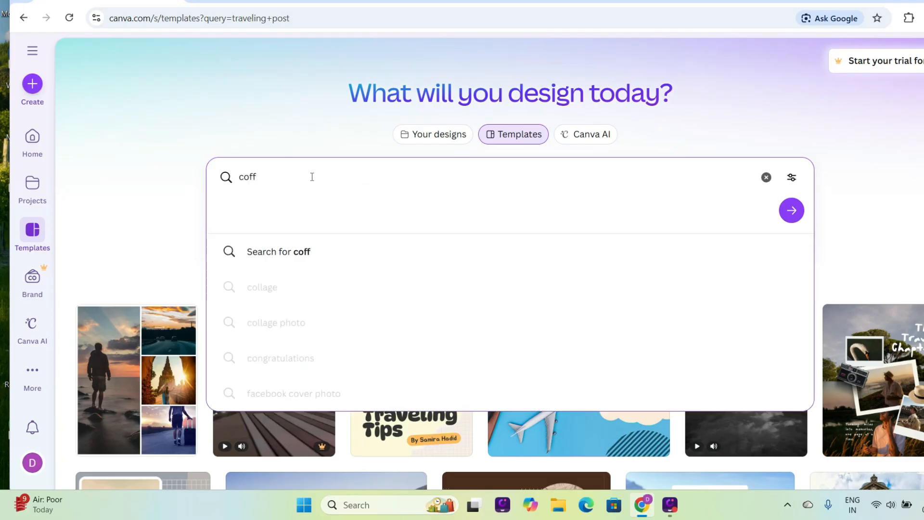
{"action": "type", "text": "ee"}
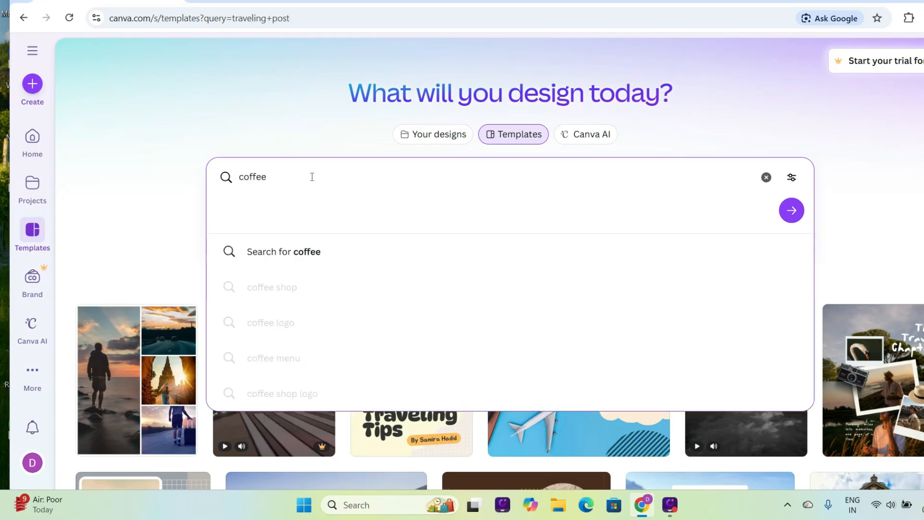
{"action": "type", "text": " flyer"}
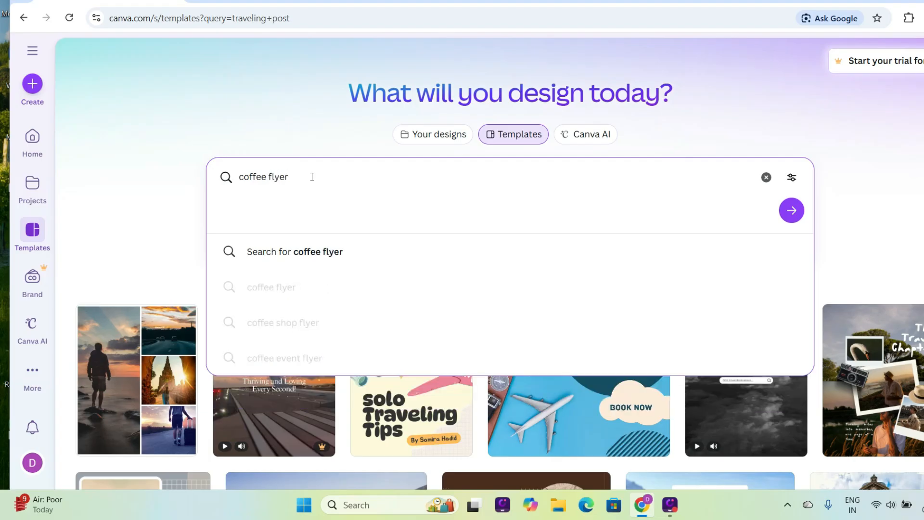
{"action": "key", "text": "Return"}
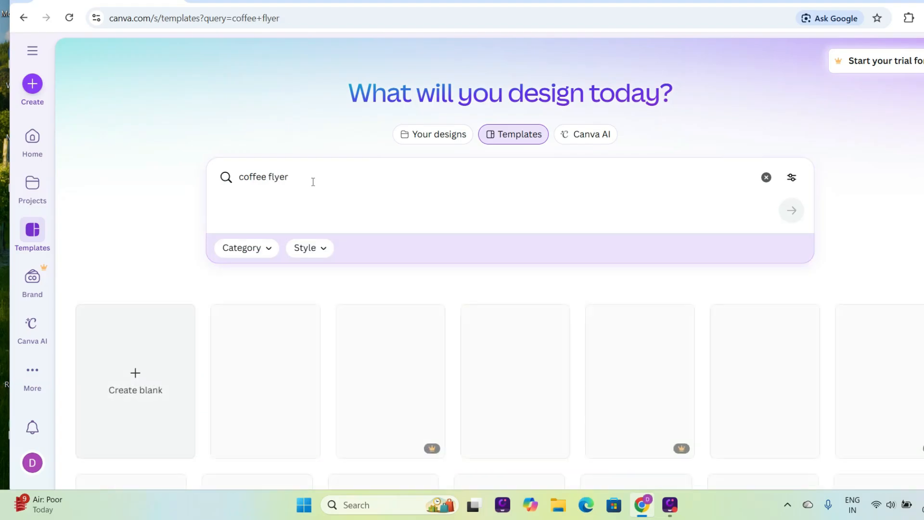
- Browse the coffee flyer templates and preview the black Coffee Time Flyer, then close its preview
{"action": "scroll", "coordinate": [414, 344], "scroll_direction": "down", "scroll_amount": 4}
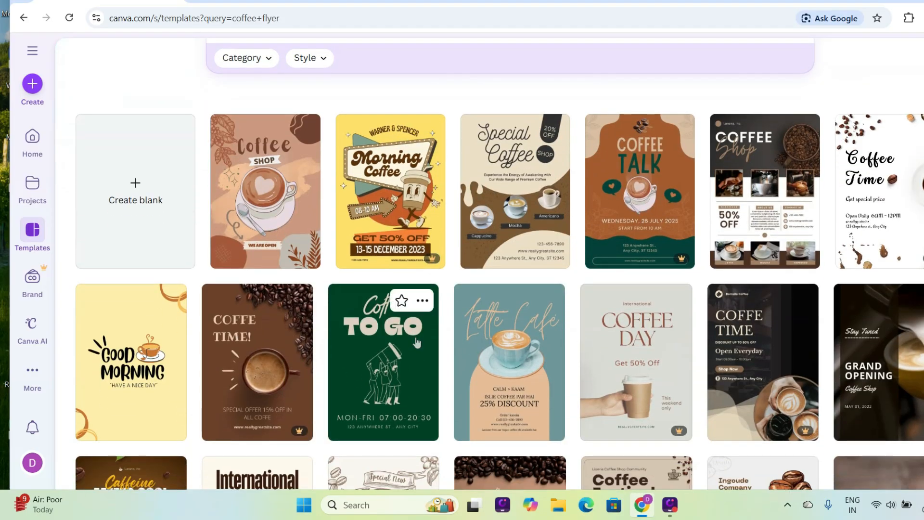
{"action": "scroll", "coordinate": [417, 342], "scroll_direction": "down", "scroll_amount": 10}
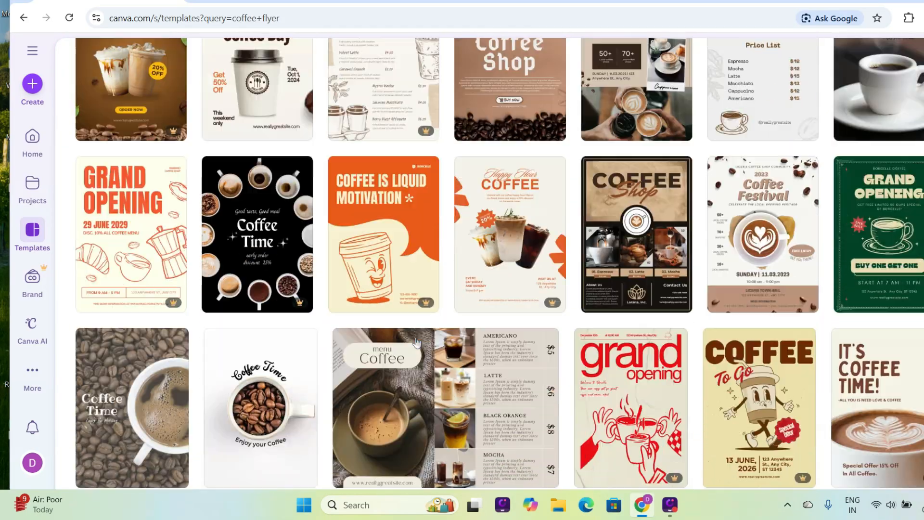
{"action": "left_click", "coordinate": [270, 187]}
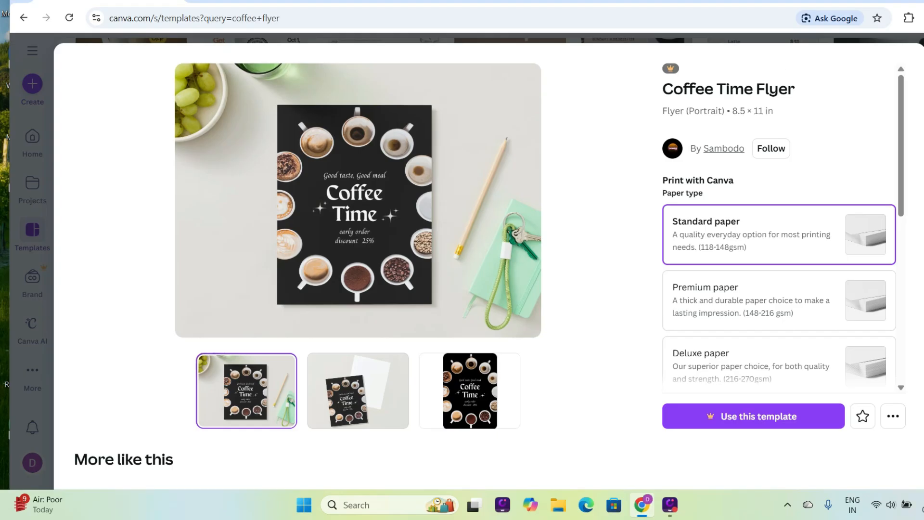
{"action": "key", "text": "Escape"}
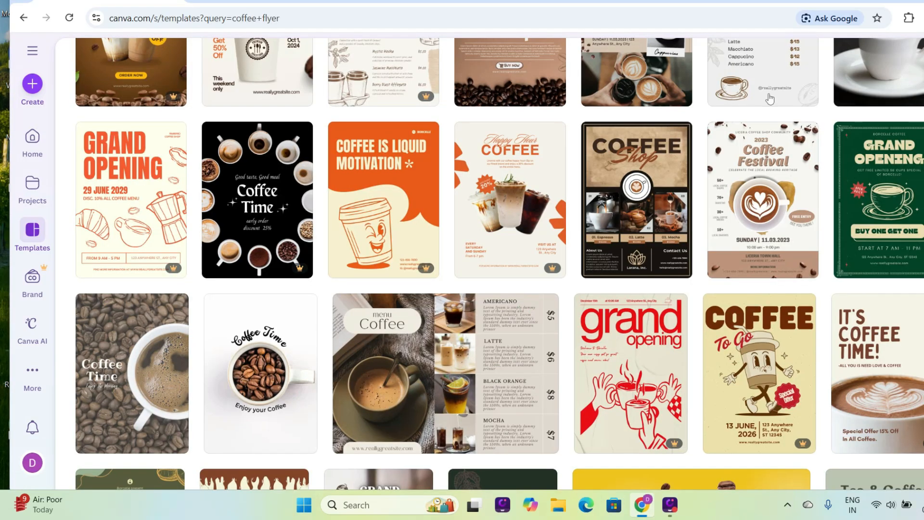
- Return to the traveling post template results, browse them and compare them with the same search in Your designs
{"action": "left_click", "coordinate": [23, 18]}
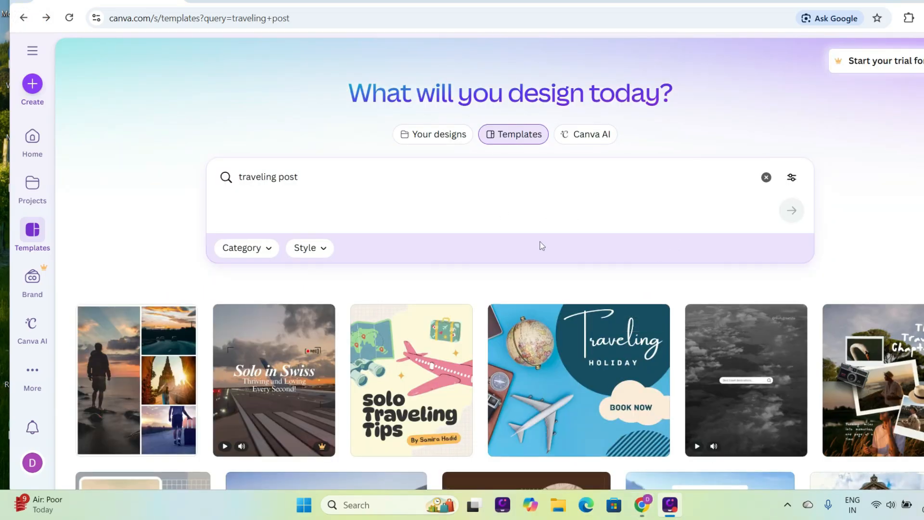
{"action": "scroll", "coordinate": [505, 450], "scroll_direction": "down", "scroll_amount": 2}
{"action": "scroll", "coordinate": [510, 443], "scroll_direction": "down", "scroll_amount": 3}
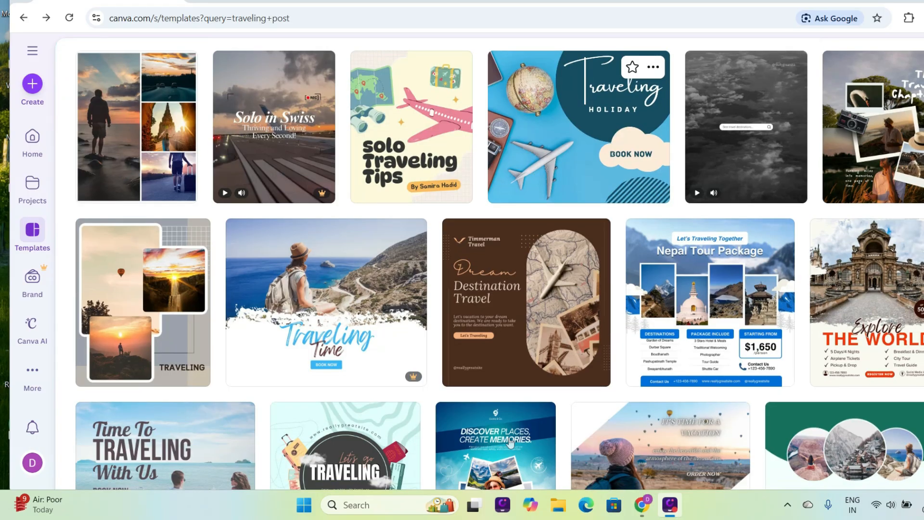
{"action": "scroll", "coordinate": [511, 442], "scroll_direction": "up", "scroll_amount": 5}
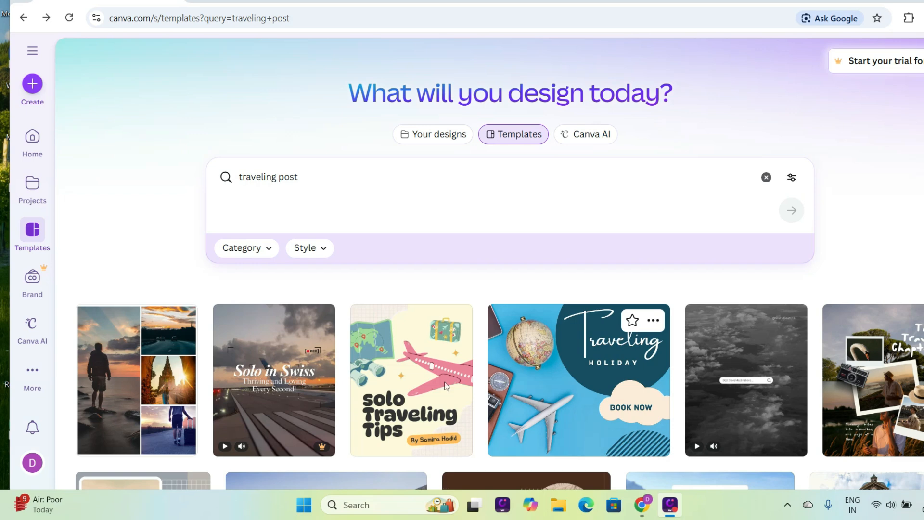
{"action": "left_click", "coordinate": [438, 138]}
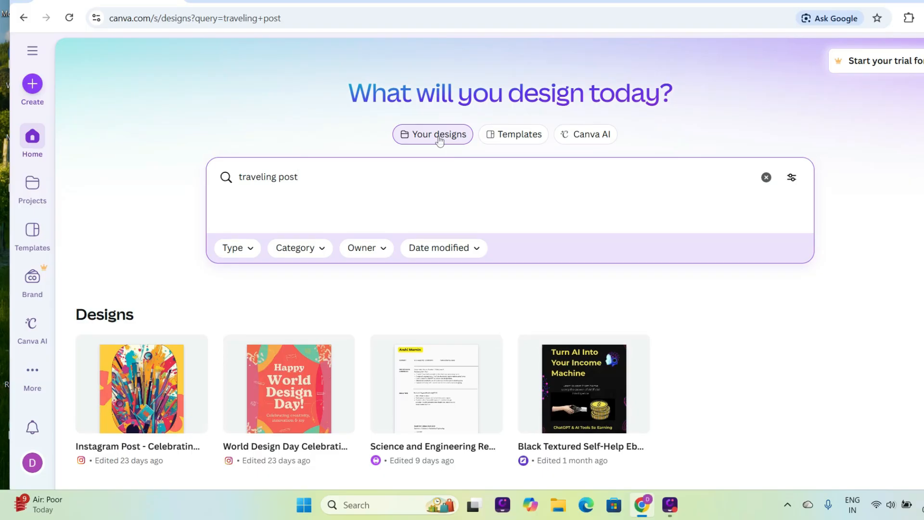
{"action": "left_click", "coordinate": [534, 132]}
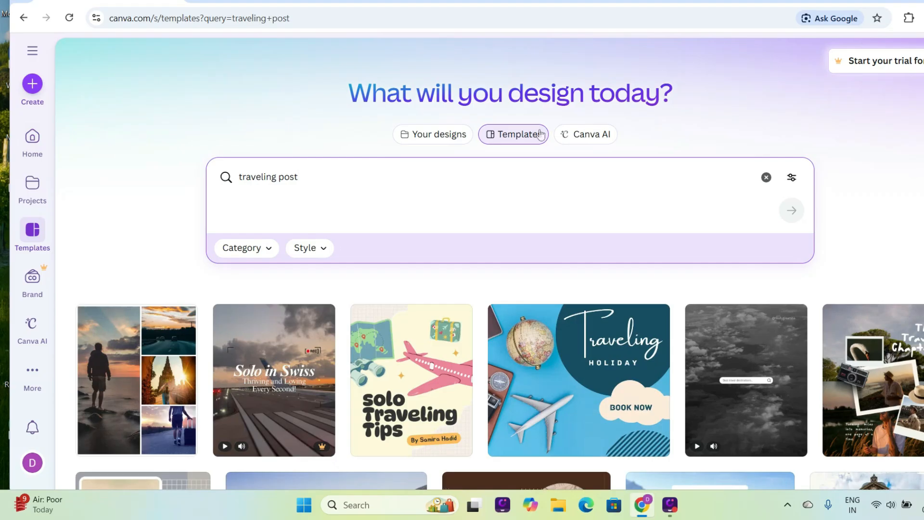
- Submit the prompt "creat a modern beautysalon instagaram post with pastel colors" to Canva AI
{"action": "left_click", "coordinate": [615, 144]}
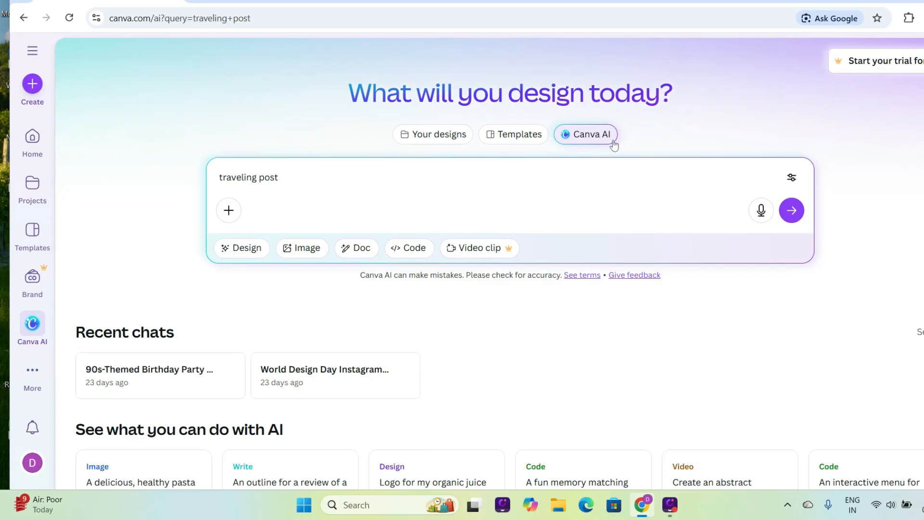
{"action": "left_click", "coordinate": [615, 146]}
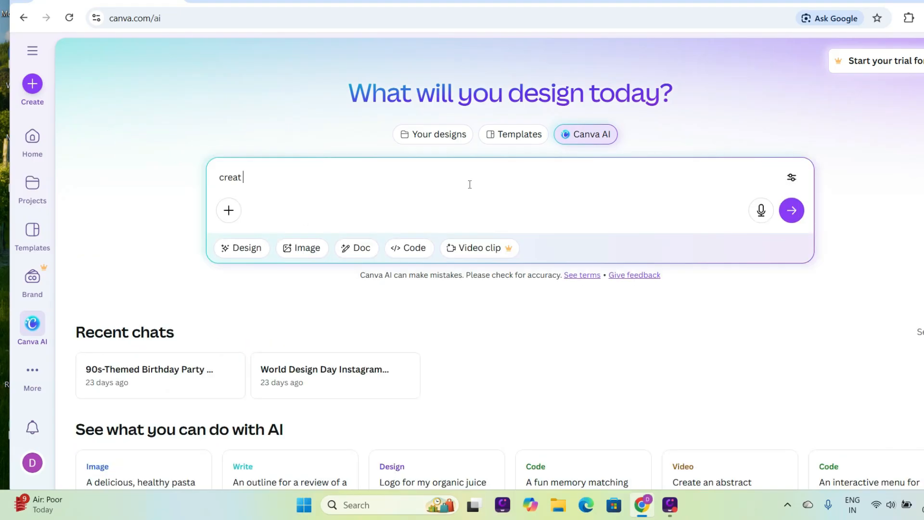
{"action": "type", "text": "a modern beautysa"}
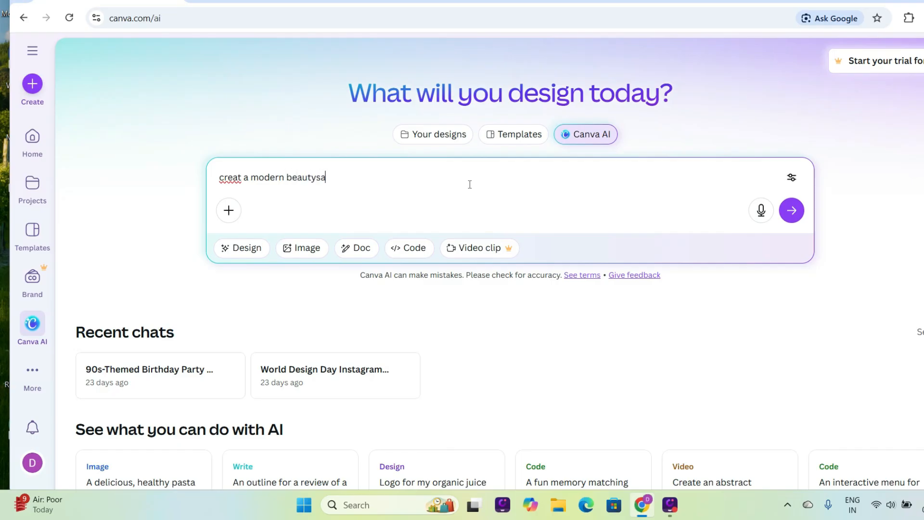
{"action": "type", "text": "lon instagara"}
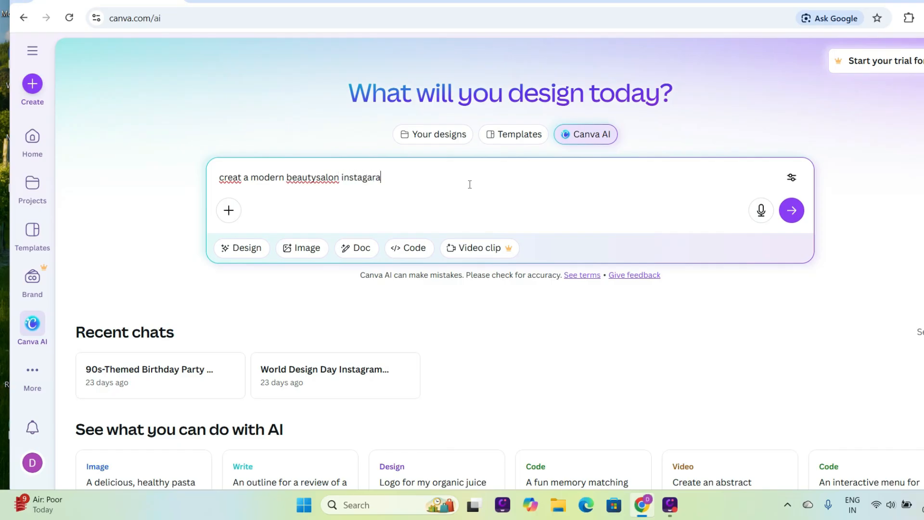
{"action": "type", "text": "m post with pastel colors"}
{"action": "key", "text": "Return"}
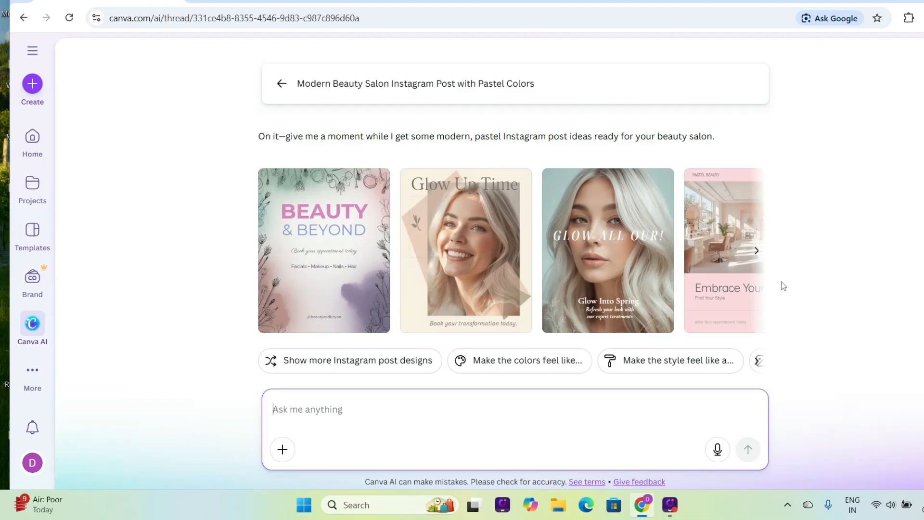
- Look through the generated beauty salon post designs and bring up the style suggestions for them
{"action": "left_click", "coordinate": [758, 250]}
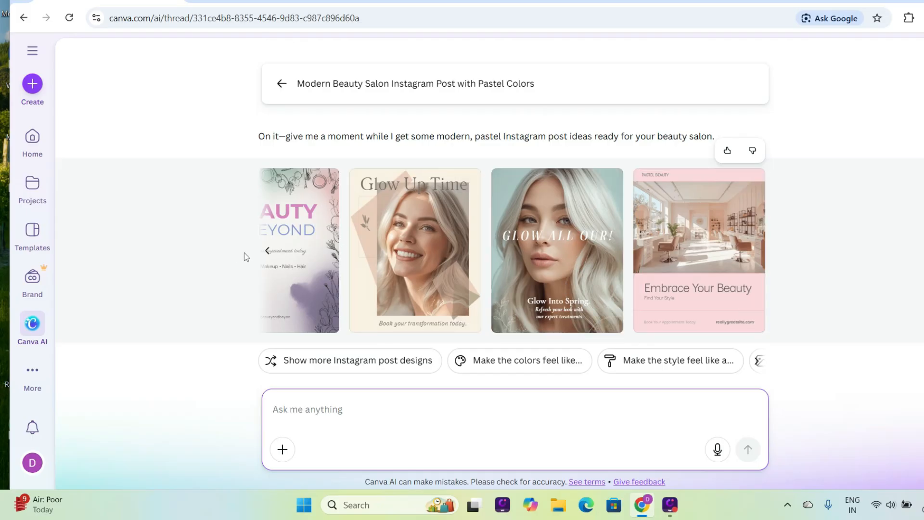
{"action": "left_click", "coordinate": [269, 253]}
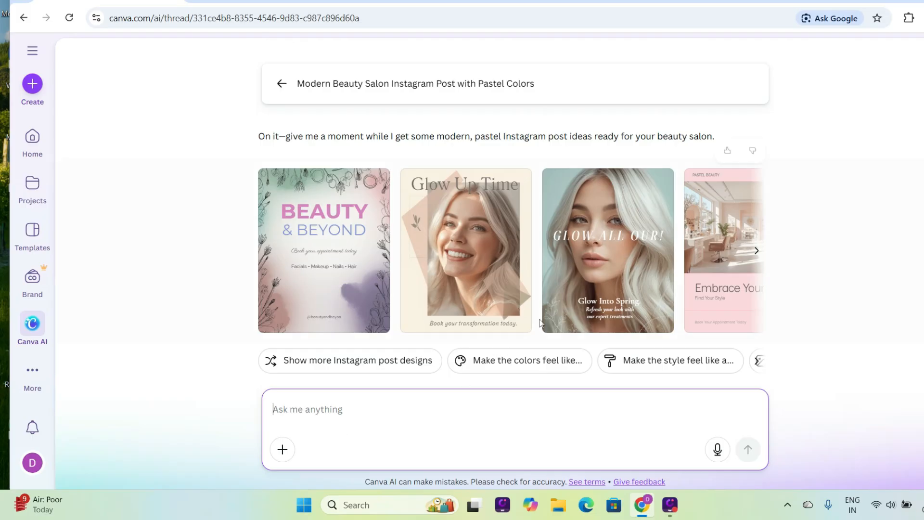
{"action": "left_click", "coordinate": [664, 363]}
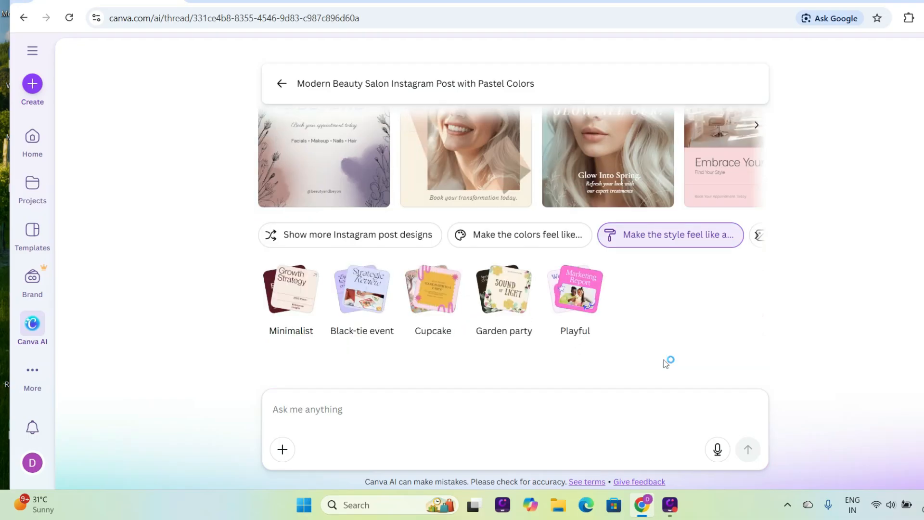
- Open the generated "Glow All Our!" design in the large preview and browse the other generated designs
{"action": "double_click", "coordinate": [657, 231]}
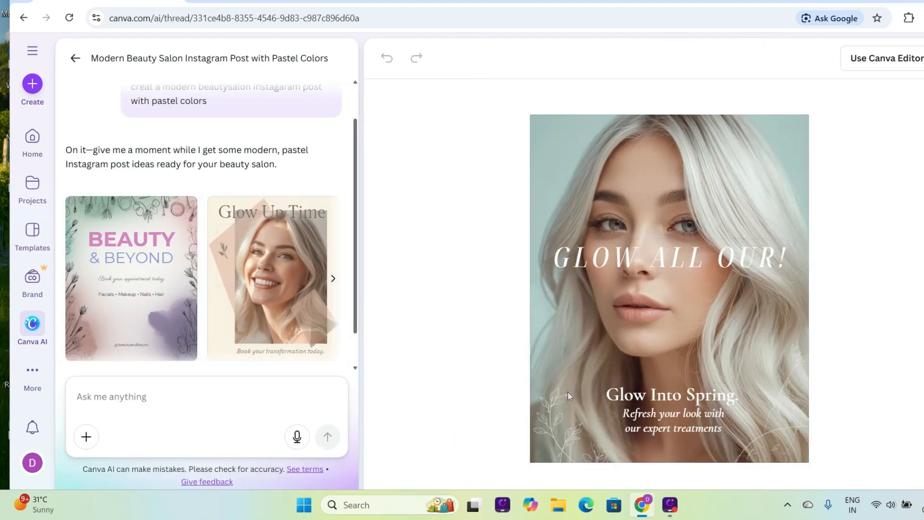
{"action": "left_click", "coordinate": [332, 280]}
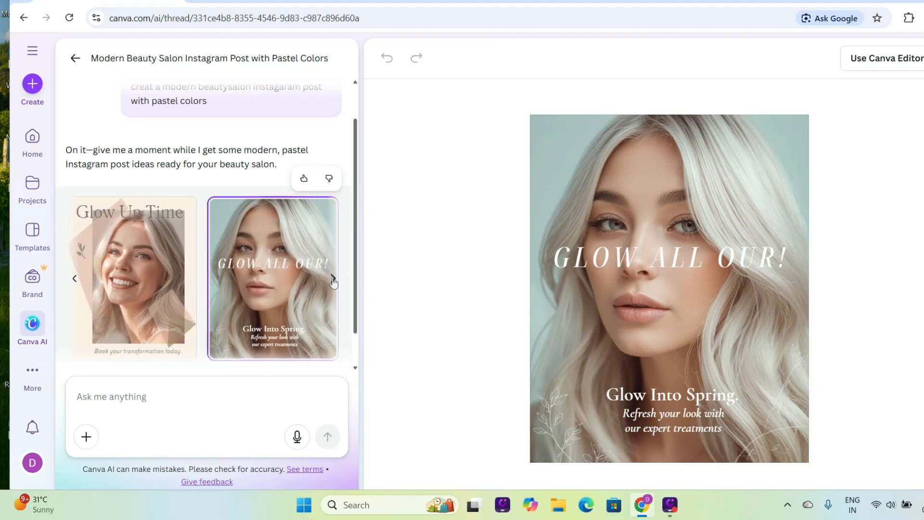
{"action": "left_click", "coordinate": [333, 282]}
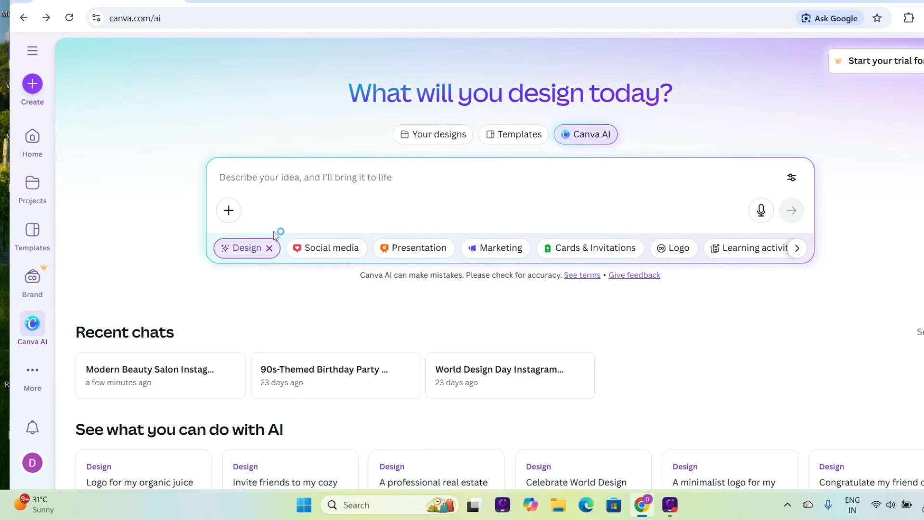
- Clear the Design type from the Canva AI prompt, switch to the template search and return to Canva AI
{"action": "left_click", "coordinate": [269, 247]}
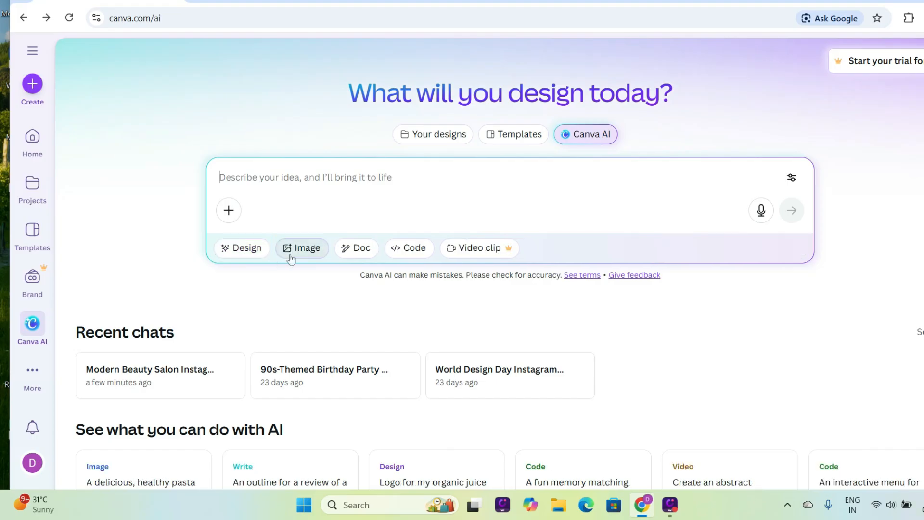
{"action": "left_click", "coordinate": [514, 134]}
{"action": "left_click", "coordinate": [588, 135]}
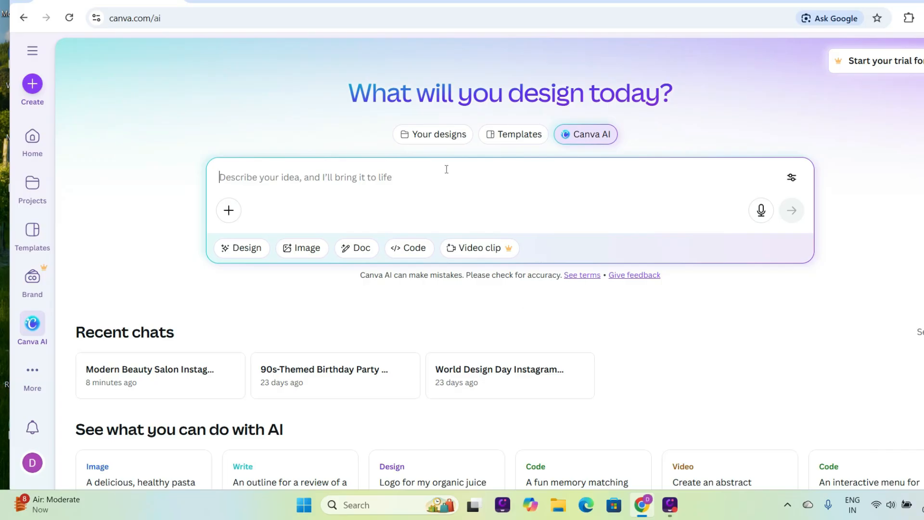
- Submit the Design prompt "creat a modern beauty salon instagaram post with pastel colors" to Canva AI
{"action": "left_click", "coordinate": [244, 254]}
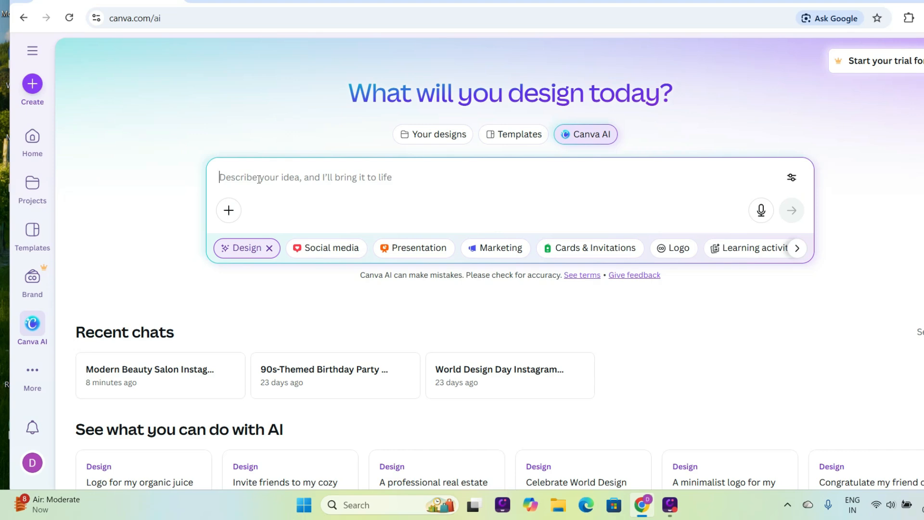
{"action": "type", "text": "creat"}
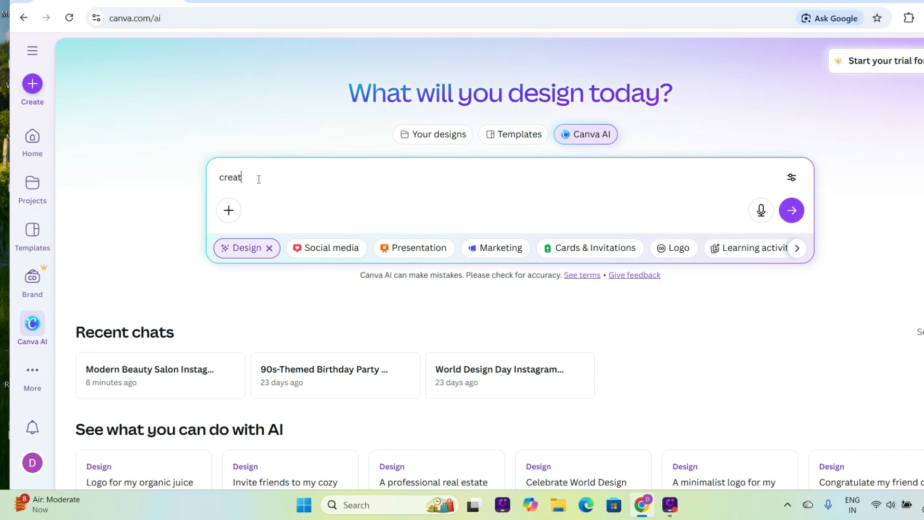
{"action": "type", "text": " a modern beauty salon"}
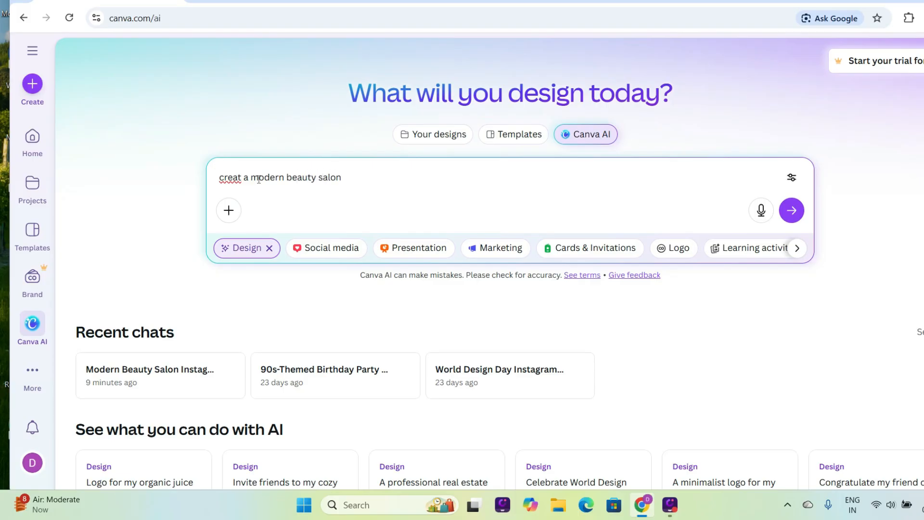
{"action": "type", "text": " instagaram po"}
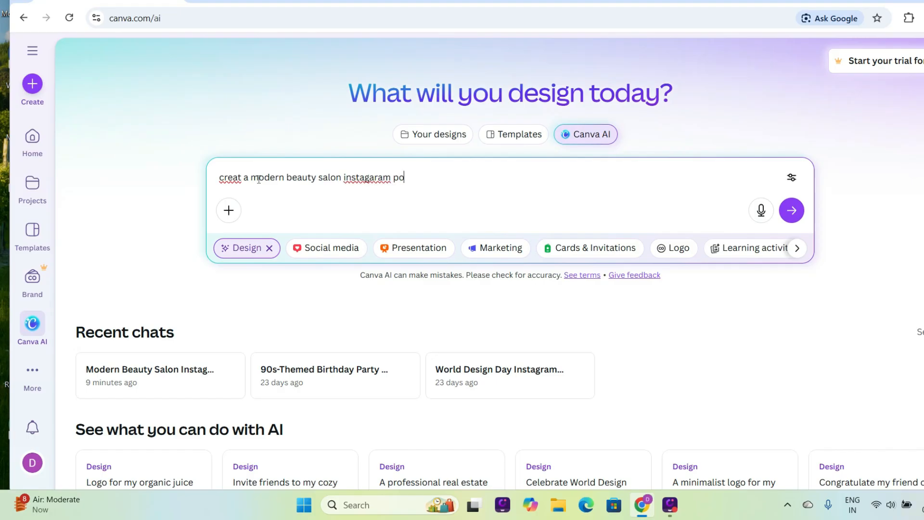
{"action": "type", "text": "st with pastel colors"}
{"action": "key", "text": "Return"}
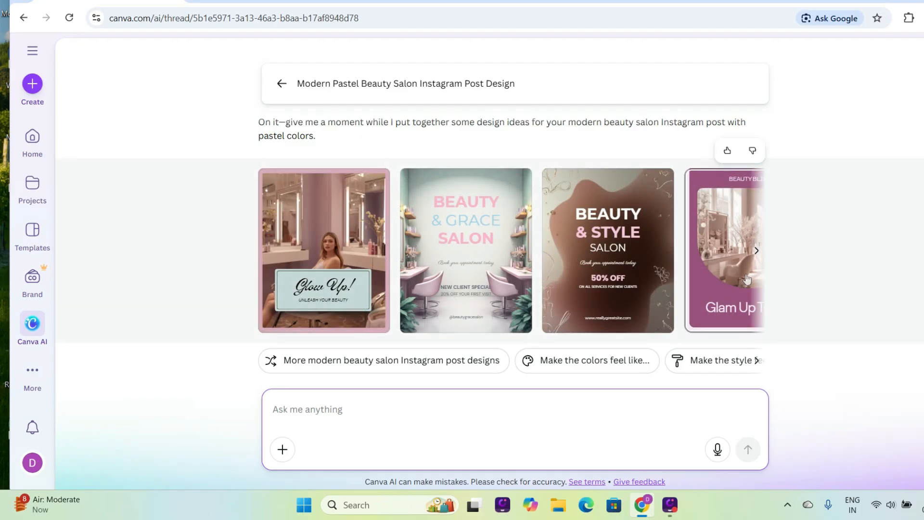
- Request more modern beauty salon Instagram post designs from the suggestions and browse both sets of generated designs
{"action": "left_click", "coordinate": [756, 252]}
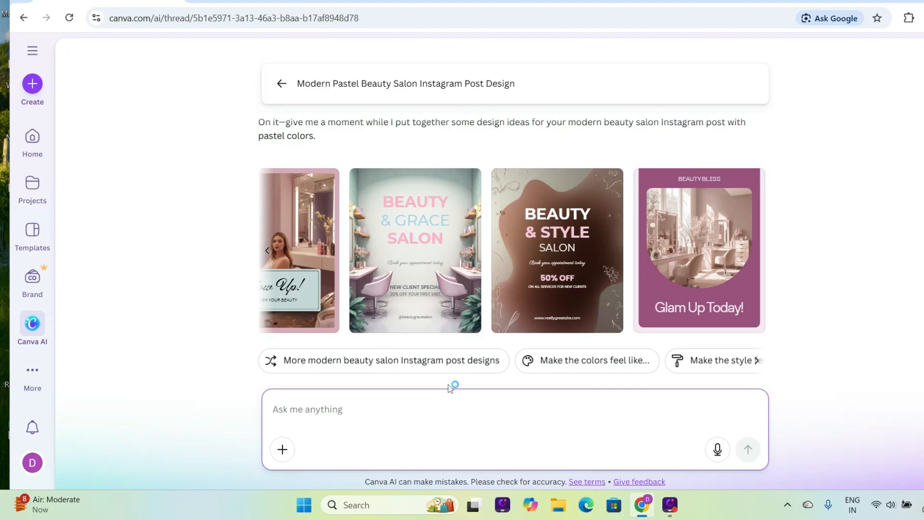
{"action": "left_click", "coordinate": [476, 361]}
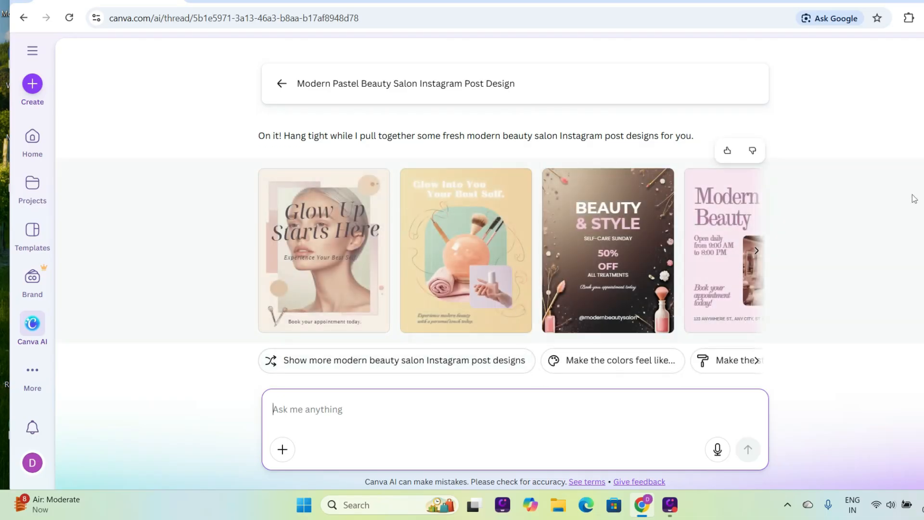
{"action": "left_click", "coordinate": [757, 252]}
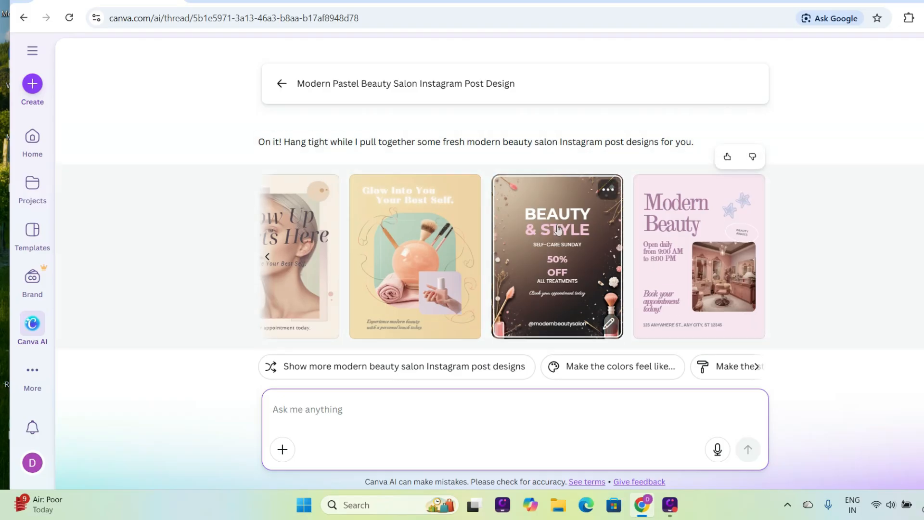
{"action": "scroll", "coordinate": [558, 228], "scroll_direction": "up", "scroll_amount": 3}
{"action": "scroll", "coordinate": [558, 229], "scroll_direction": "up", "scroll_amount": 3}
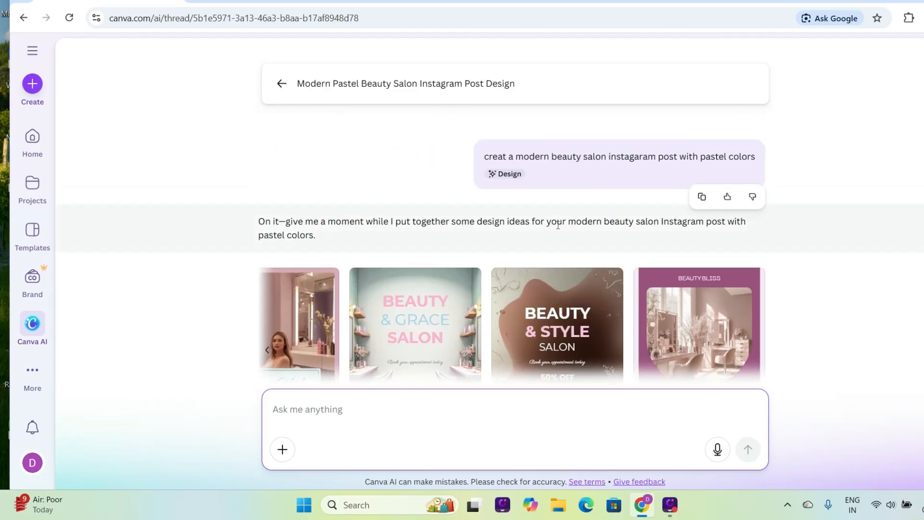
{"action": "scroll", "coordinate": [559, 226], "scroll_direction": "down", "scroll_amount": 6}
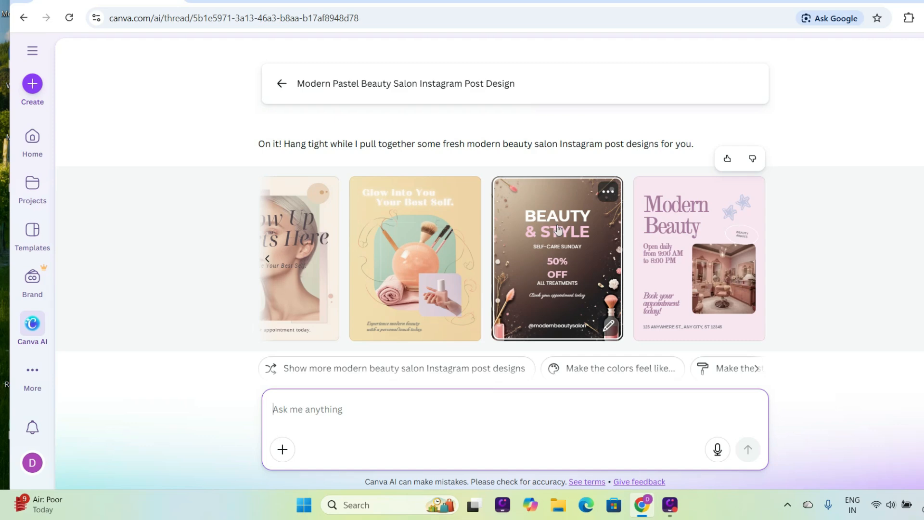
{"action": "scroll", "coordinate": [557, 227], "scroll_direction": "up", "scroll_amount": 5}
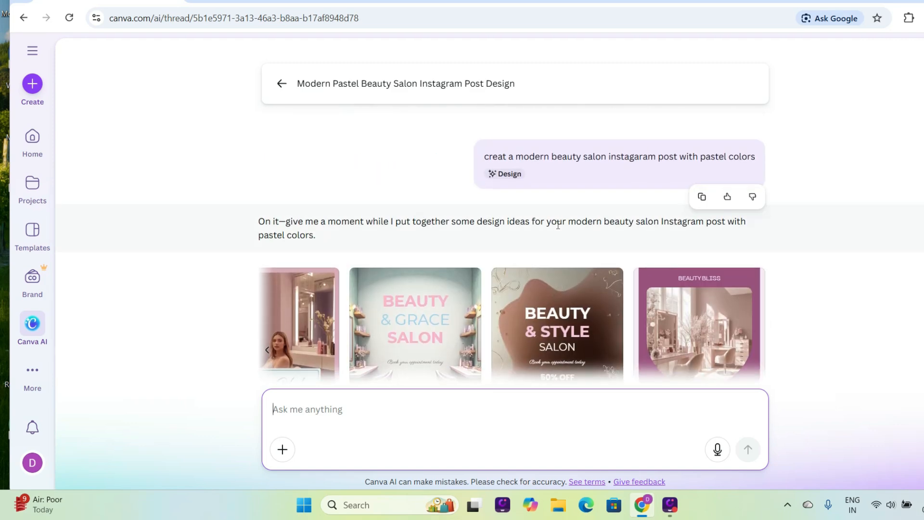
- Switch Canva AI from Design to Image and generate a futuristic city of glowing glass buildings, floating sky garden, neon-lit water pathways, soft sunset light, ultra-realistic, cinematic atmosphere
{"action": "left_click", "coordinate": [283, 84]}
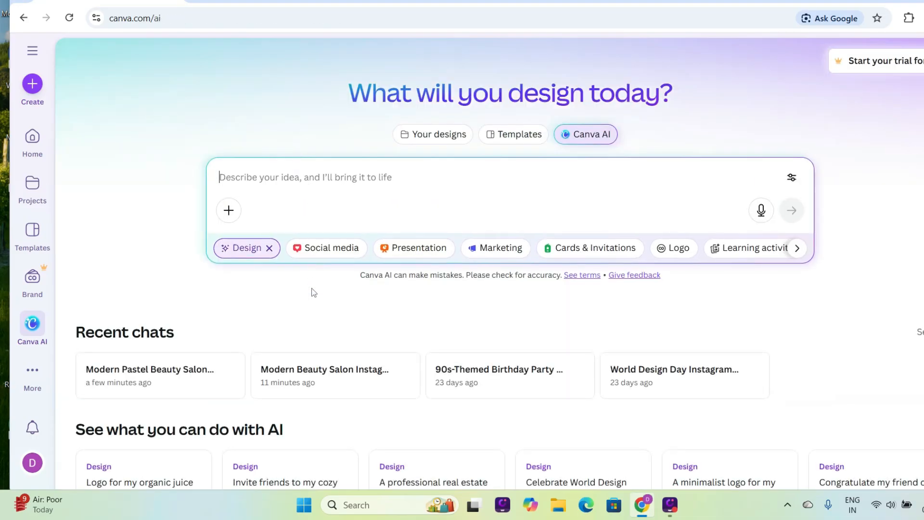
{"action": "left_click", "coordinate": [269, 248]}
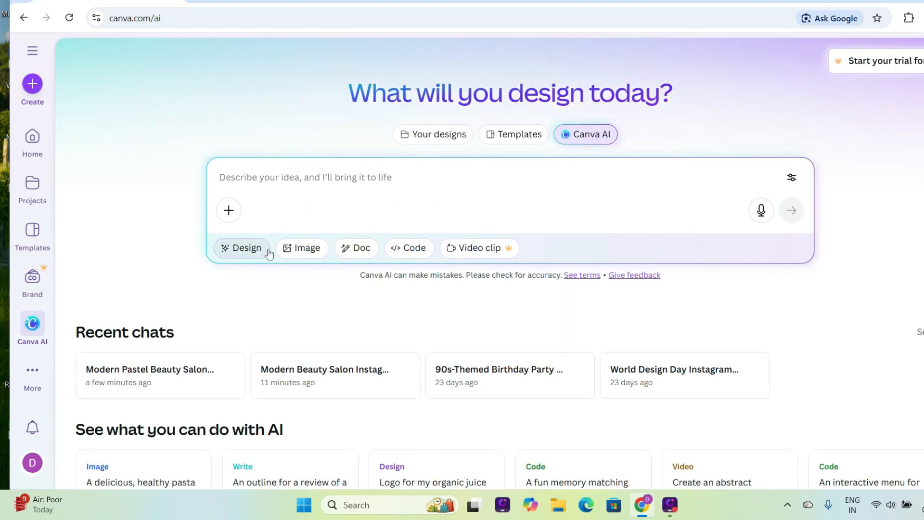
{"action": "left_click", "coordinate": [305, 249]}
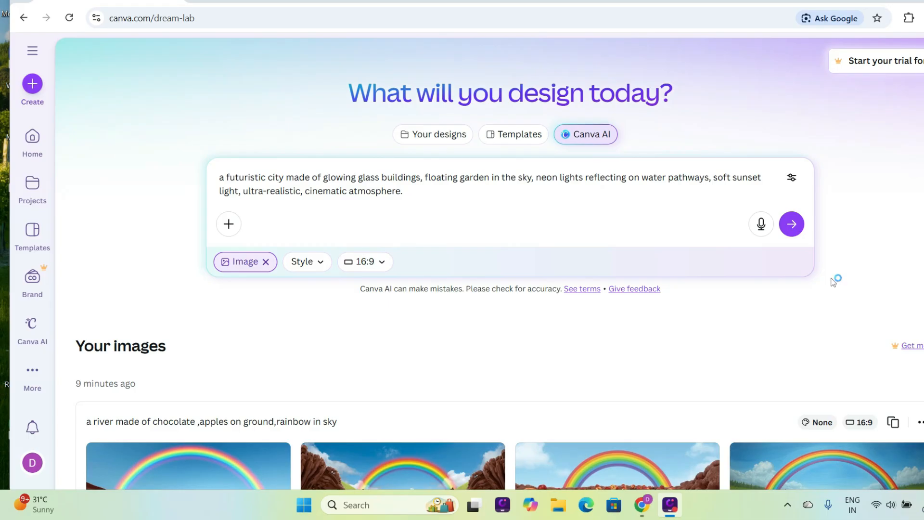
{"action": "left_click", "coordinate": [794, 226]}
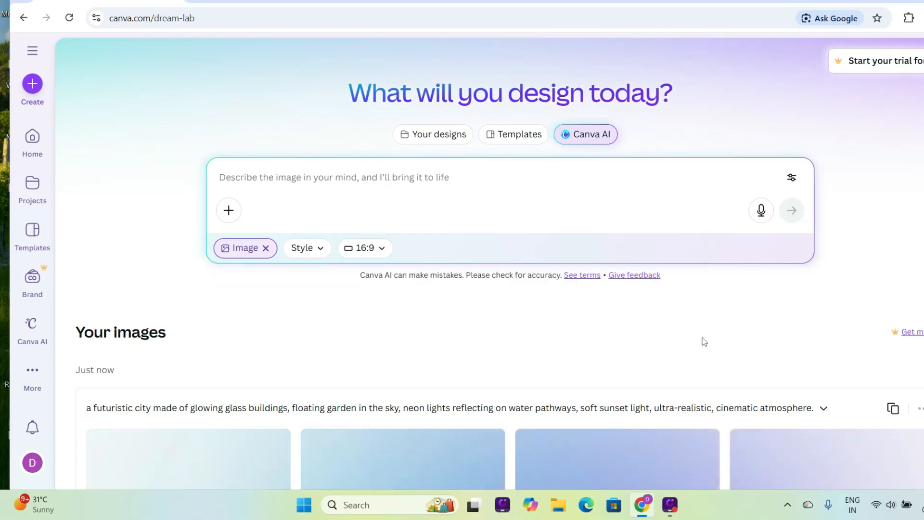
- Examine the generated futuristic city images and the earlier images listed below them
{"action": "scroll", "coordinate": [703, 341], "scroll_direction": "down", "scroll_amount": 10}
{"action": "scroll", "coordinate": [702, 341], "scroll_direction": "up", "scroll_amount": 5}
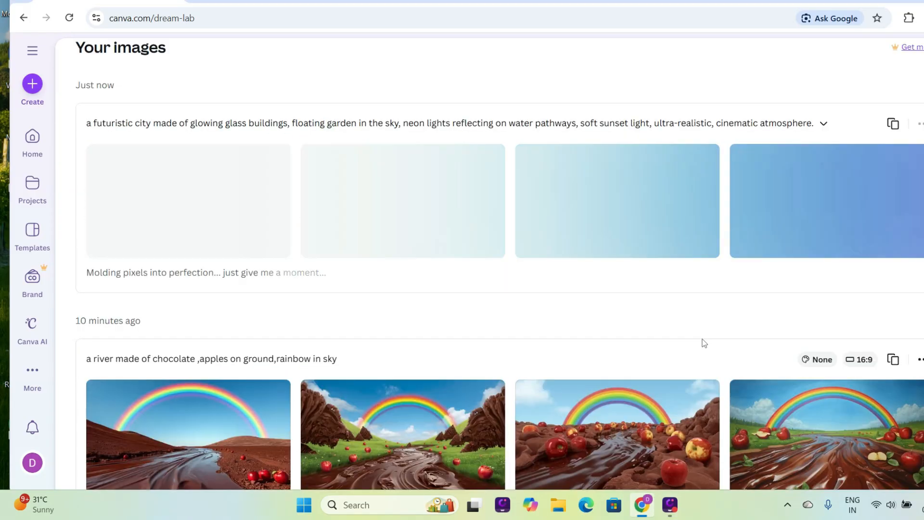
{"action": "scroll", "coordinate": [703, 342], "scroll_direction": "up", "scroll_amount": 3}
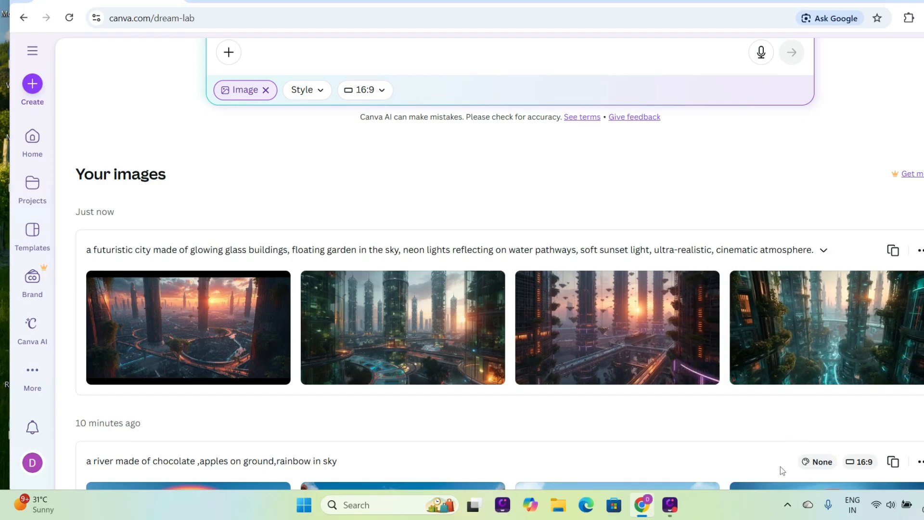
{"action": "scroll", "coordinate": [621, 354], "scroll_direction": "down", "scroll_amount": 1}
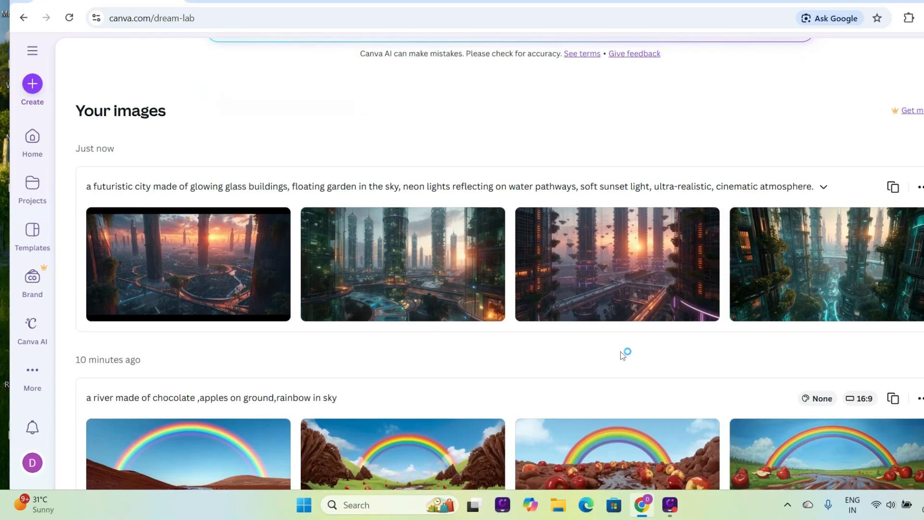
{"action": "scroll", "coordinate": [621, 354], "scroll_direction": "up", "scroll_amount": 3}
{"action": "scroll", "coordinate": [620, 361], "scroll_direction": "down", "scroll_amount": 1}
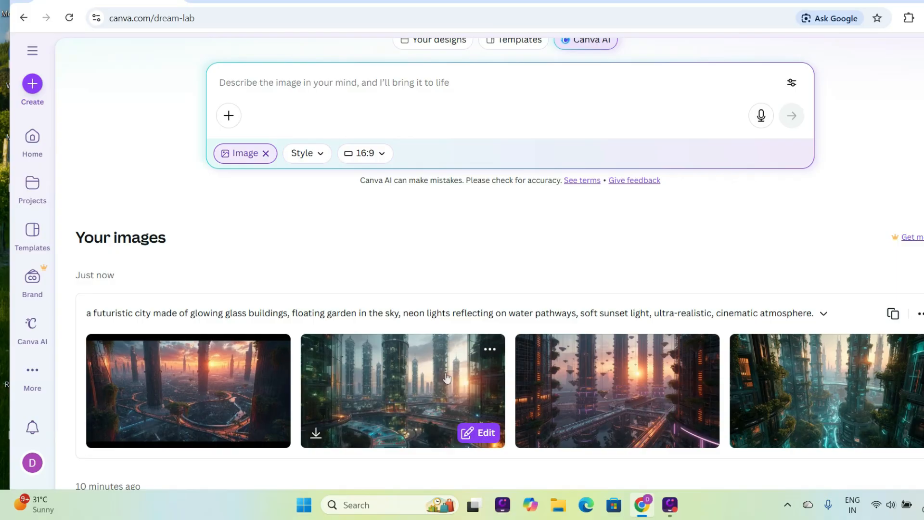
{"action": "scroll", "coordinate": [447, 378], "scroll_direction": "up", "scroll_amount": 2}
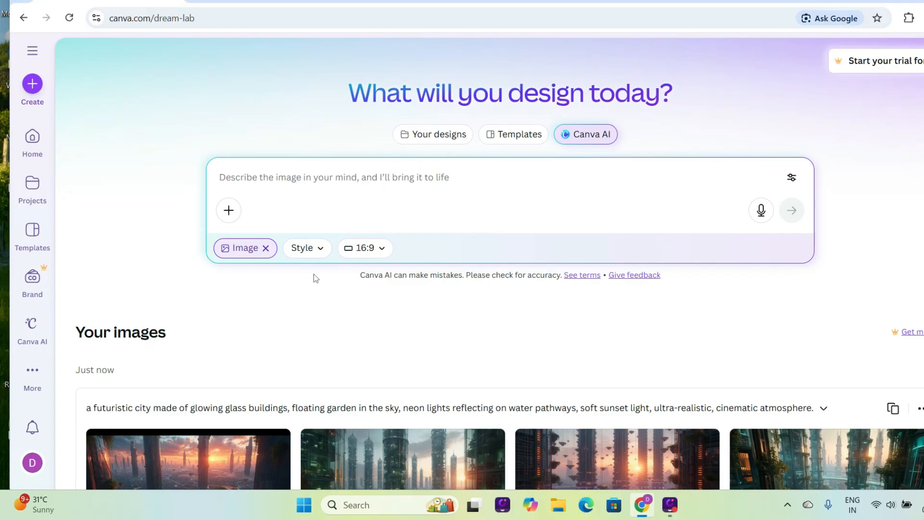
- View the available image styles and aspect ratios for the Canva AI image prompt without choosing any
{"action": "left_click", "coordinate": [319, 248]}
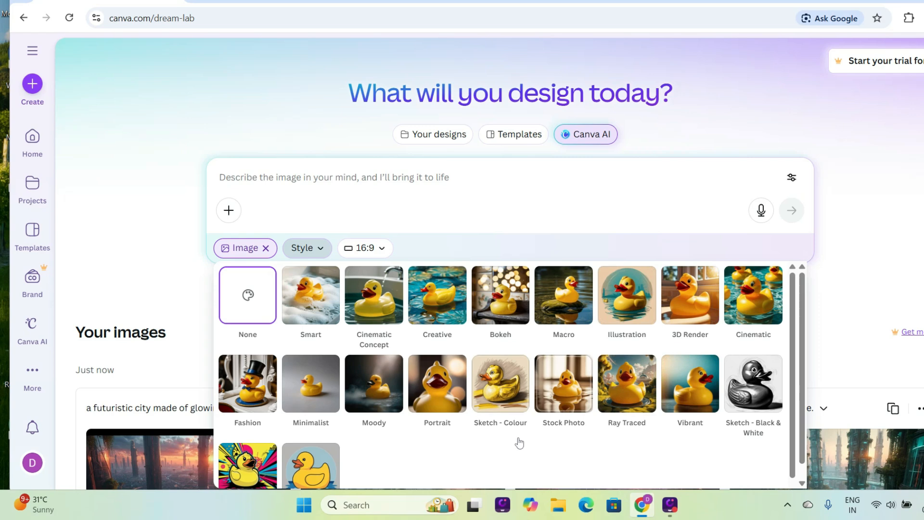
{"action": "left_click", "coordinate": [385, 249]}
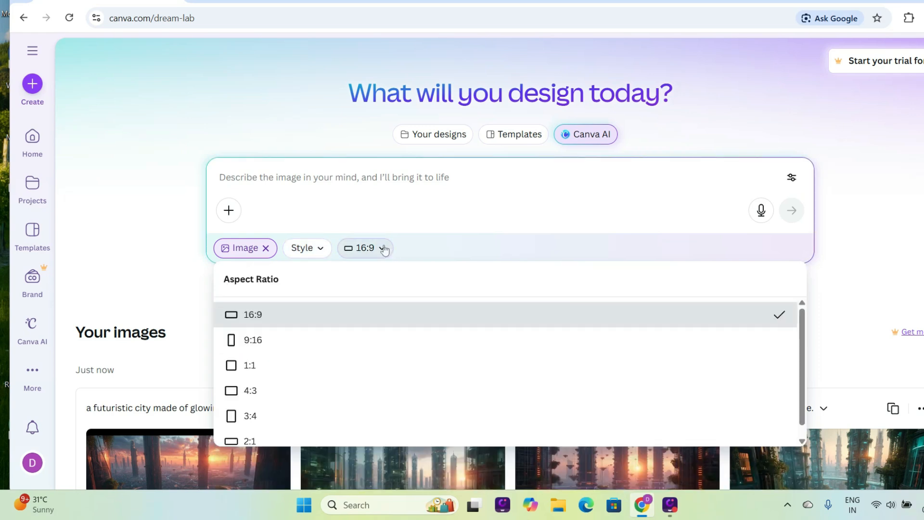
{"action": "left_click", "coordinate": [674, 132]}
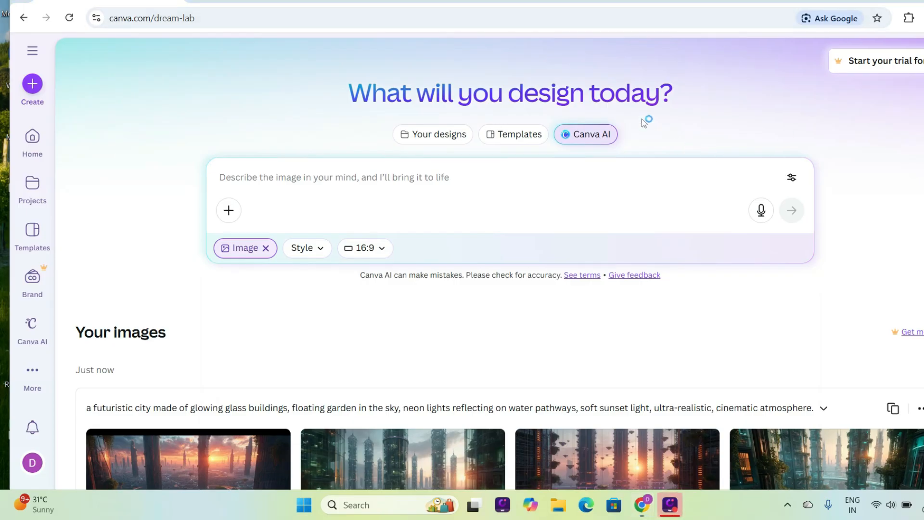
- Return to the search of your own designs, open Projects and look through the saved folders, designs and images
{"action": "left_click", "coordinate": [433, 133]}
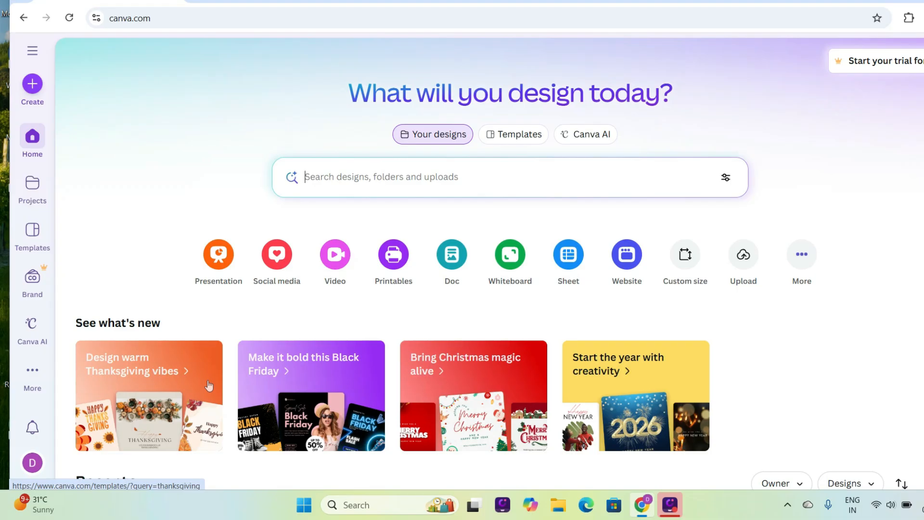
{"action": "left_click", "coordinate": [41, 188]}
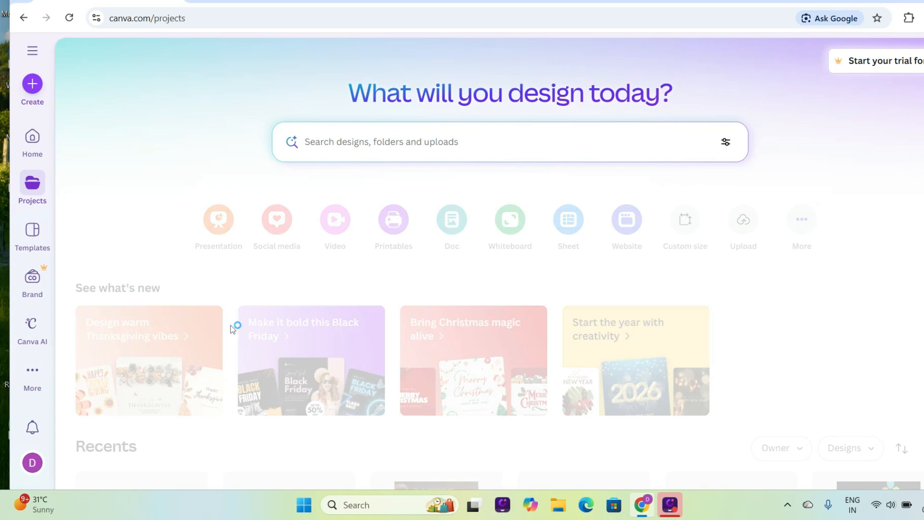
{"action": "scroll", "coordinate": [268, 309], "scroll_direction": "down", "scroll_amount": 4}
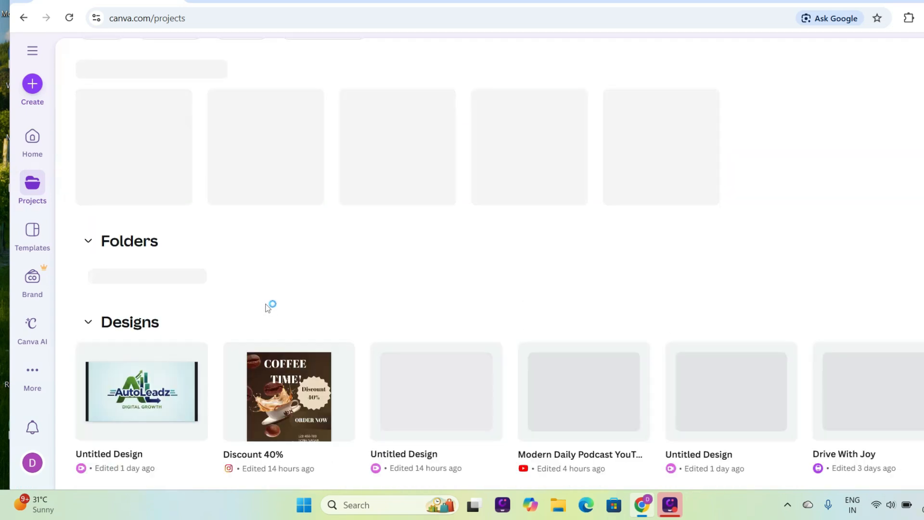
{"action": "scroll", "coordinate": [268, 307], "scroll_direction": "down", "scroll_amount": 10}
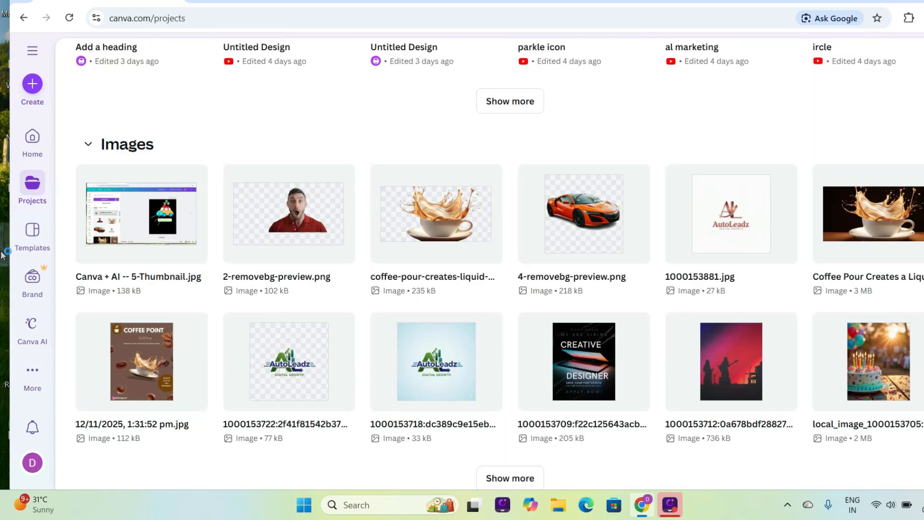
- Open the Templates page and look through its template categories and the recommended and trending templates
{"action": "left_click", "coordinate": [32, 230]}
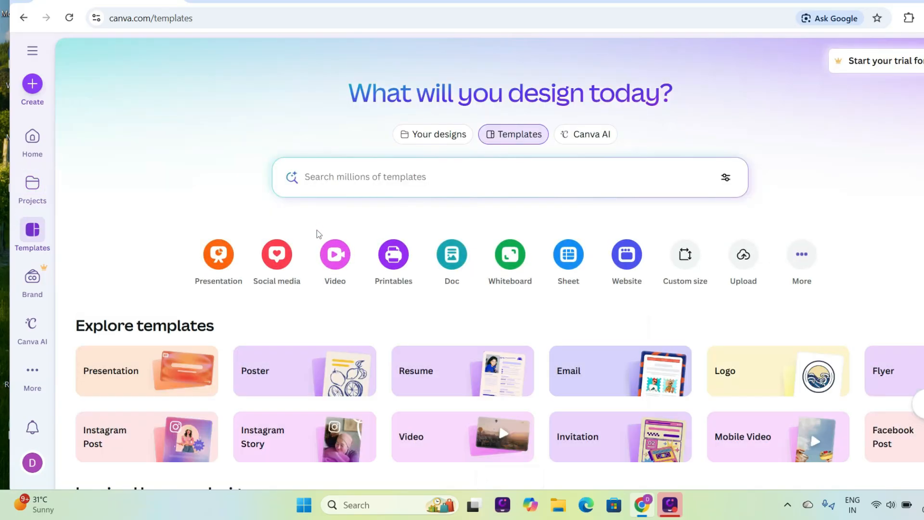
{"action": "scroll", "coordinate": [326, 267], "scroll_direction": "down", "scroll_amount": 15}
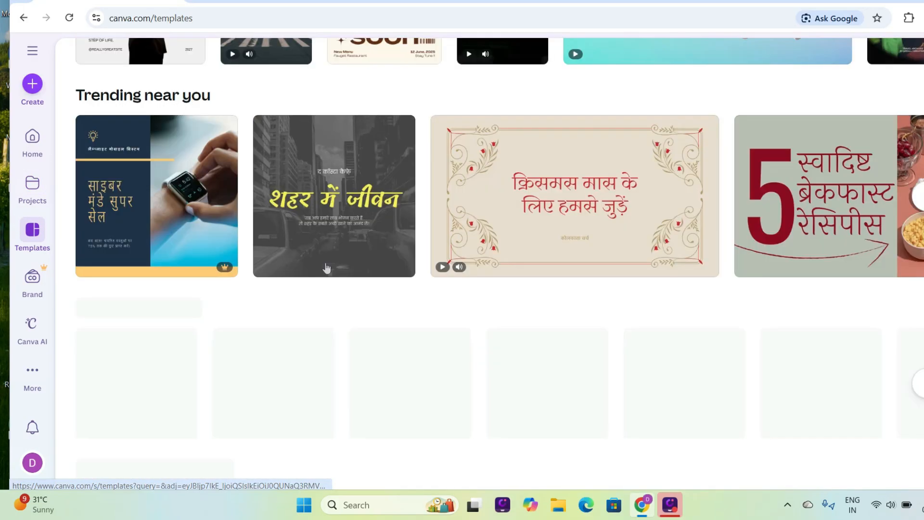
{"action": "scroll", "coordinate": [326, 268], "scroll_direction": "up", "scroll_amount": 15}
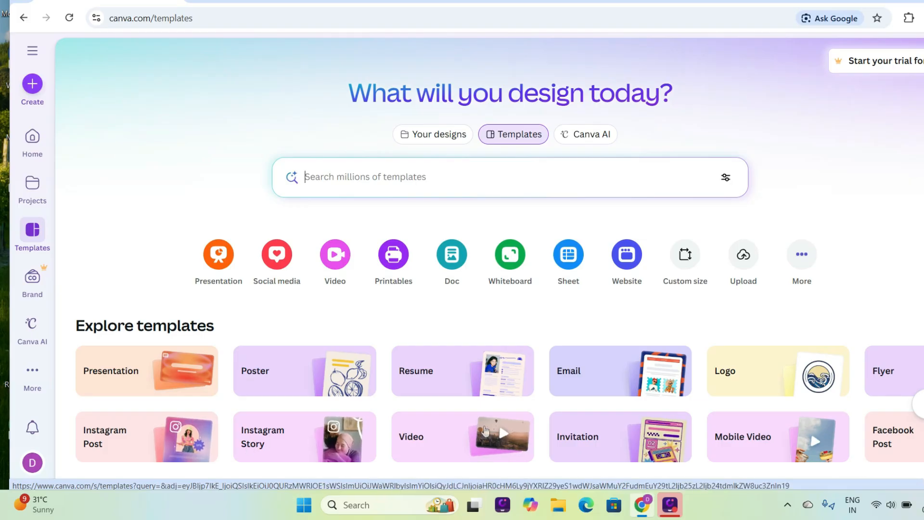
{"action": "scroll", "coordinate": [705, 406], "scroll_direction": "down", "scroll_amount": 5}
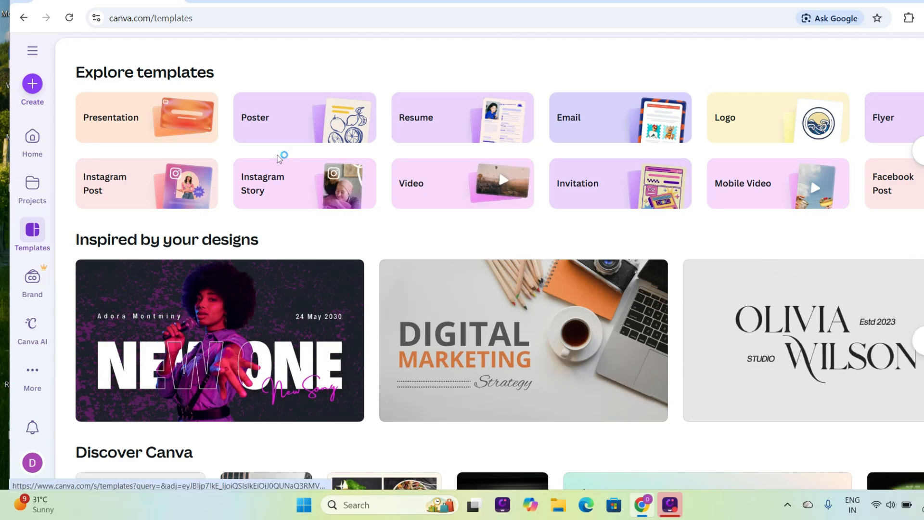
- Browse the templates in the Presentation category and clear the Presentation filter again
{"action": "left_click", "coordinate": [199, 132]}
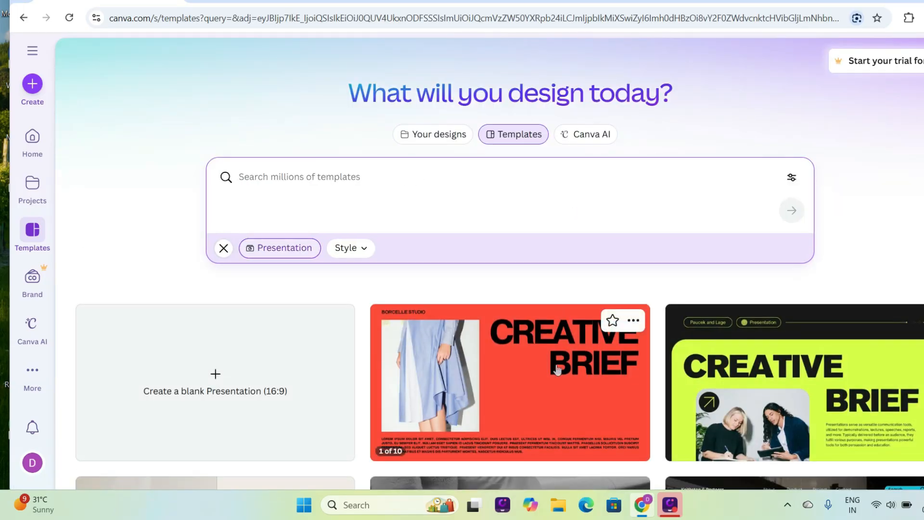
{"action": "scroll", "coordinate": [557, 379], "scroll_direction": "down", "scroll_amount": 5}
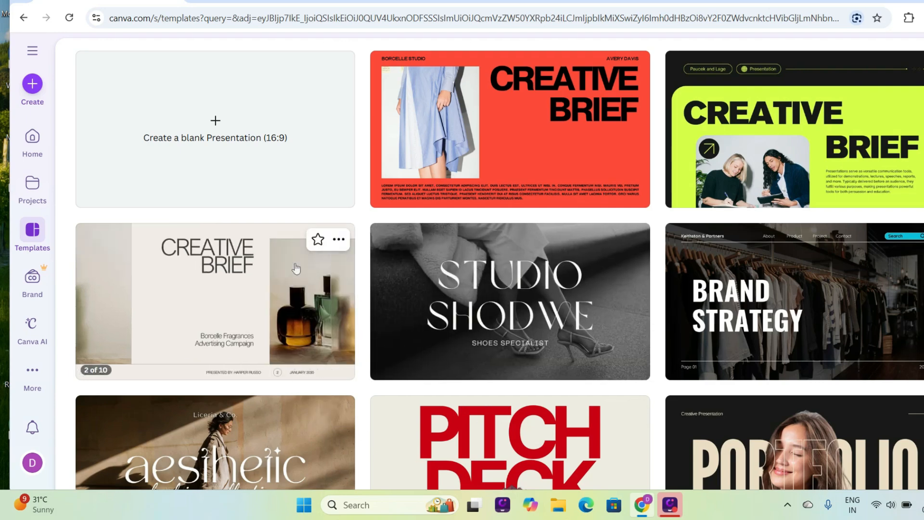
{"action": "scroll", "coordinate": [293, 264], "scroll_direction": "up", "scroll_amount": 5}
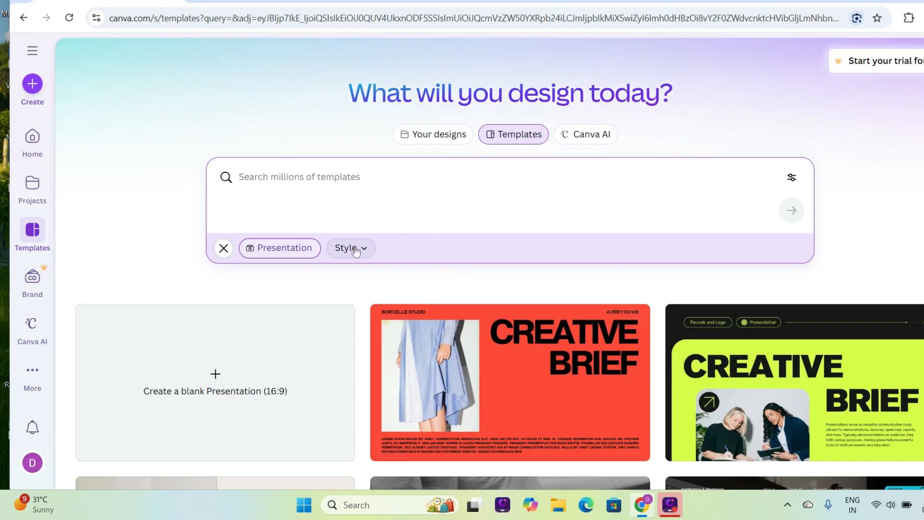
{"action": "left_click", "coordinate": [222, 249]}
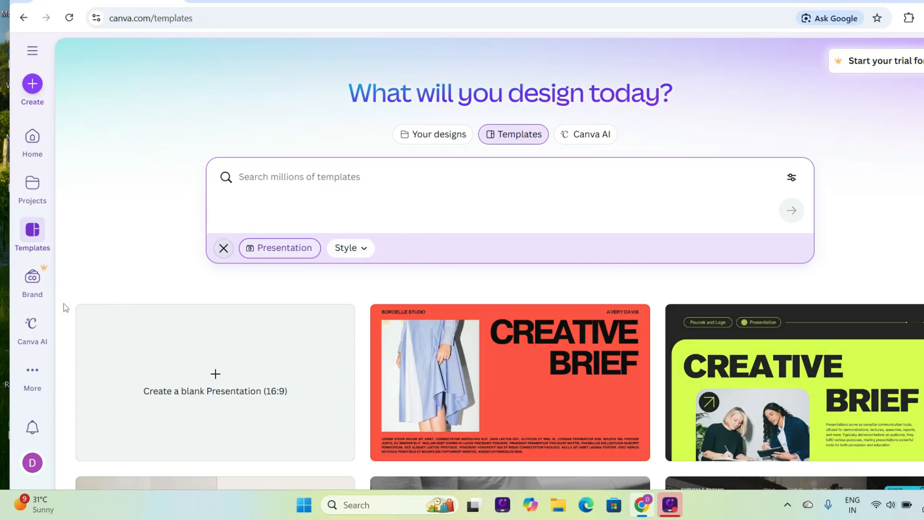
- Open the Brand page and look through the Brand Kit's asset types
{"action": "left_click", "coordinate": [33, 291]}
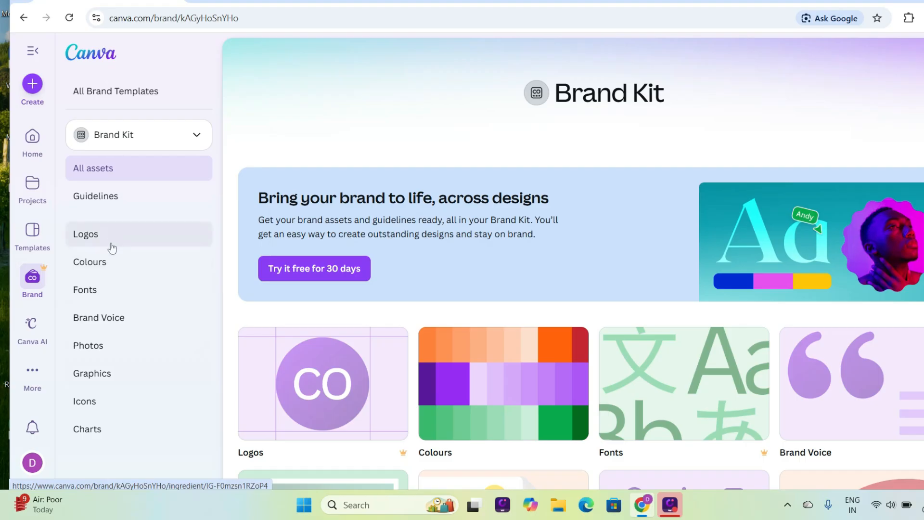
{"action": "scroll", "coordinate": [112, 249], "scroll_direction": "down", "scroll_amount": 1}
{"action": "scroll", "coordinate": [112, 248], "scroll_direction": "down", "scroll_amount": 2}
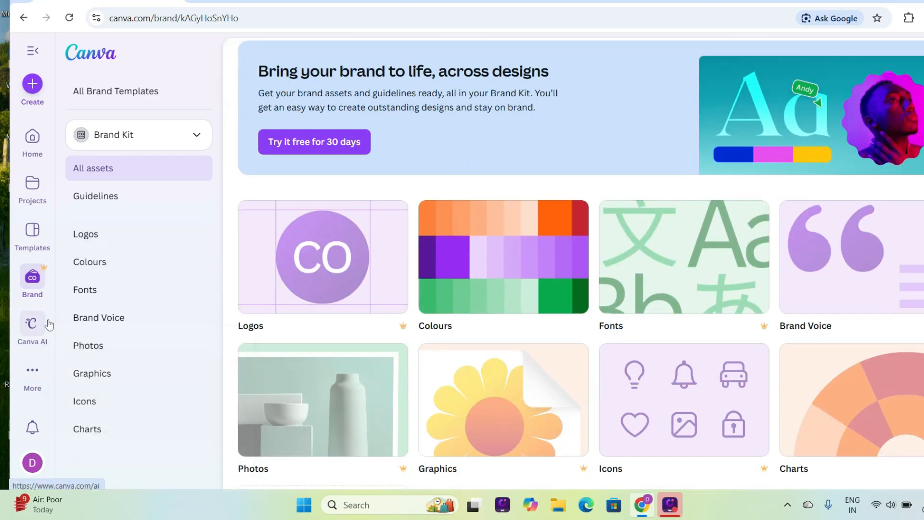
- Open the Canva AI page with its recent chats and view the account notifications
{"action": "left_click", "coordinate": [31, 322]}
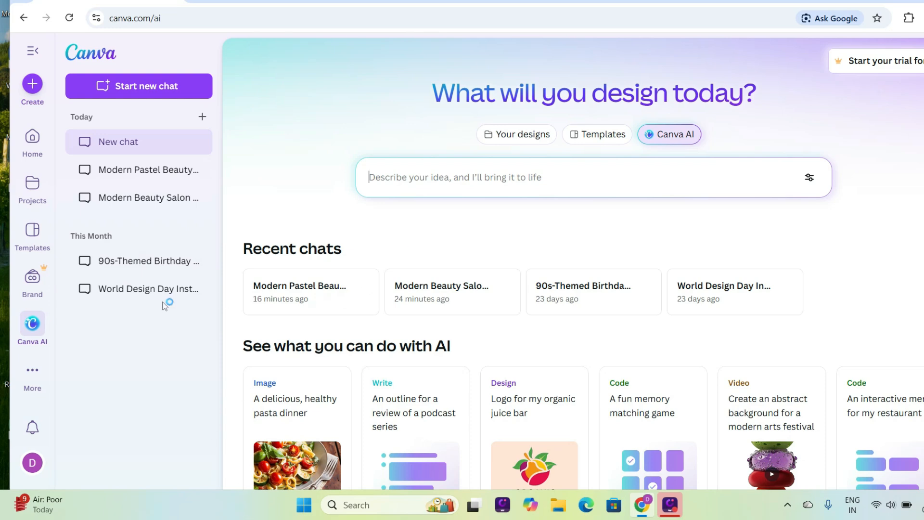
{"action": "left_click", "coordinate": [31, 375]}
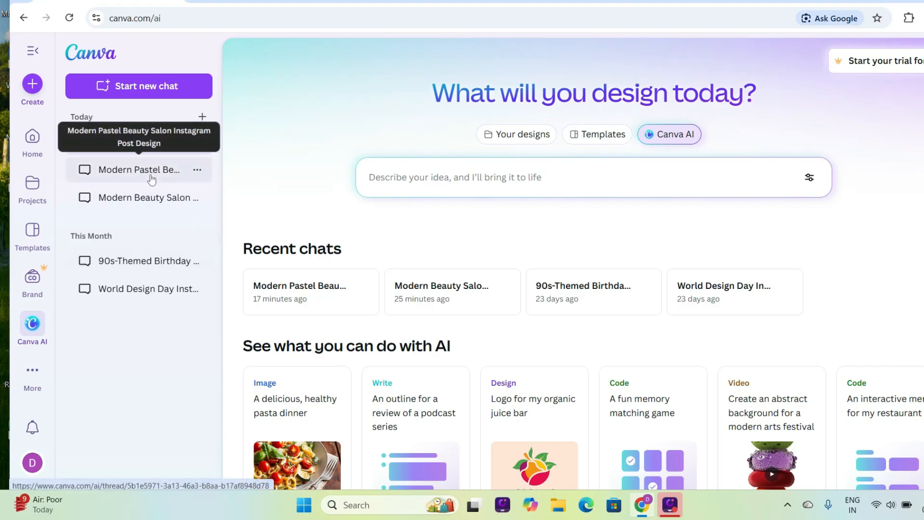
{"action": "left_click", "coordinate": [32, 428]}
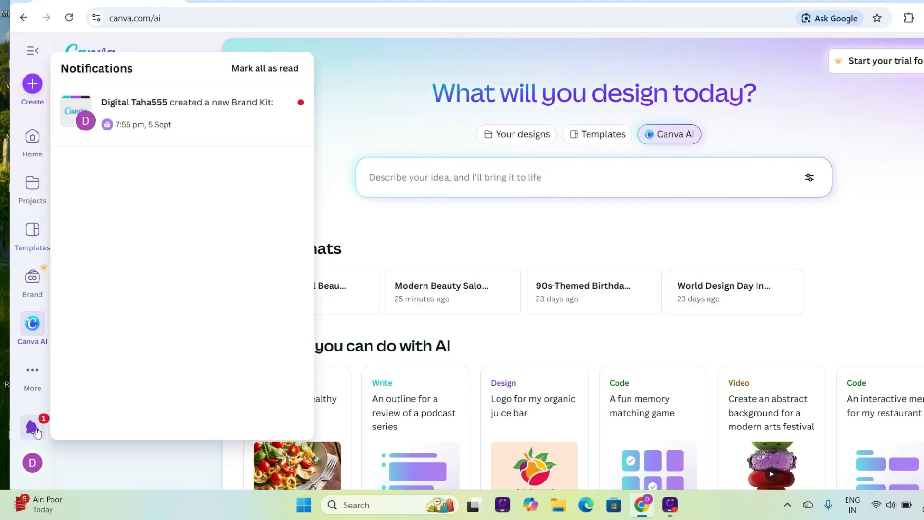
- Open the account settings and look through the profile details and the list of settings categories
{"action": "left_click", "coordinate": [32, 465]}
{"action": "left_click", "coordinate": [32, 464]}
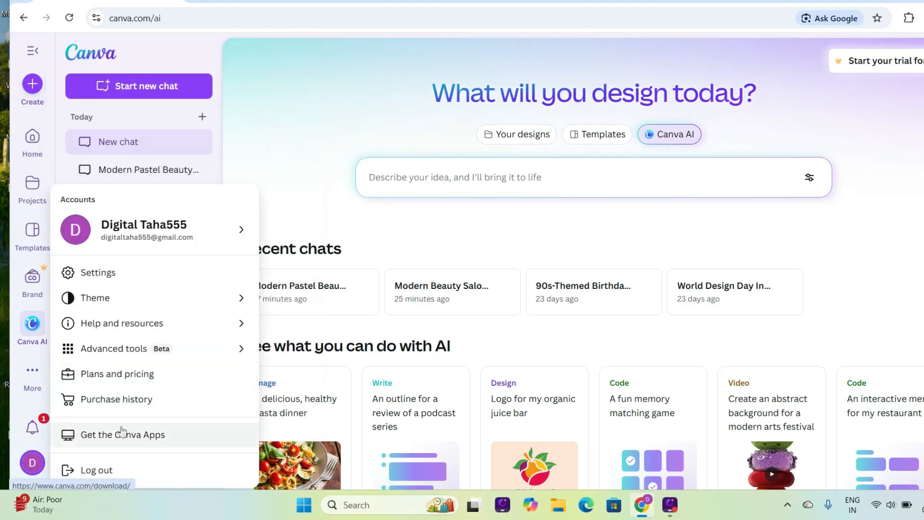
{"action": "mouse_move", "coordinate": [176, 320]}
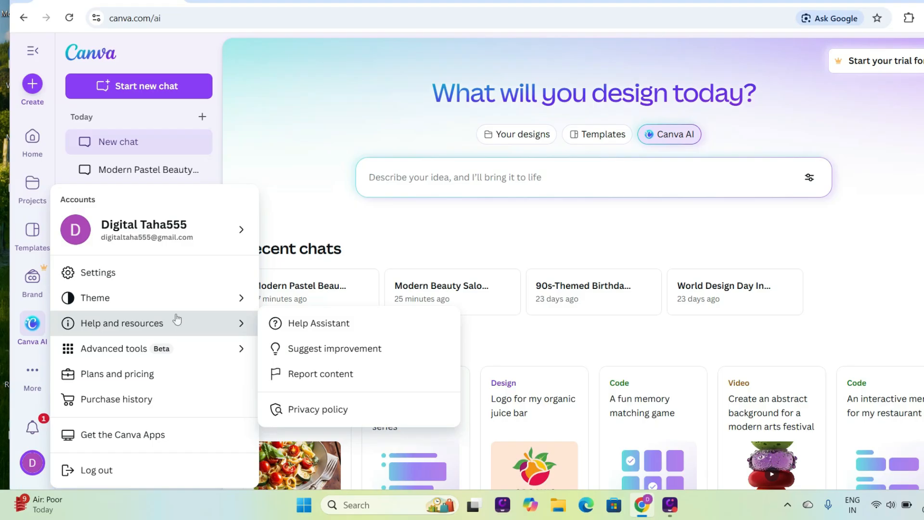
{"action": "left_click", "coordinate": [193, 273]}
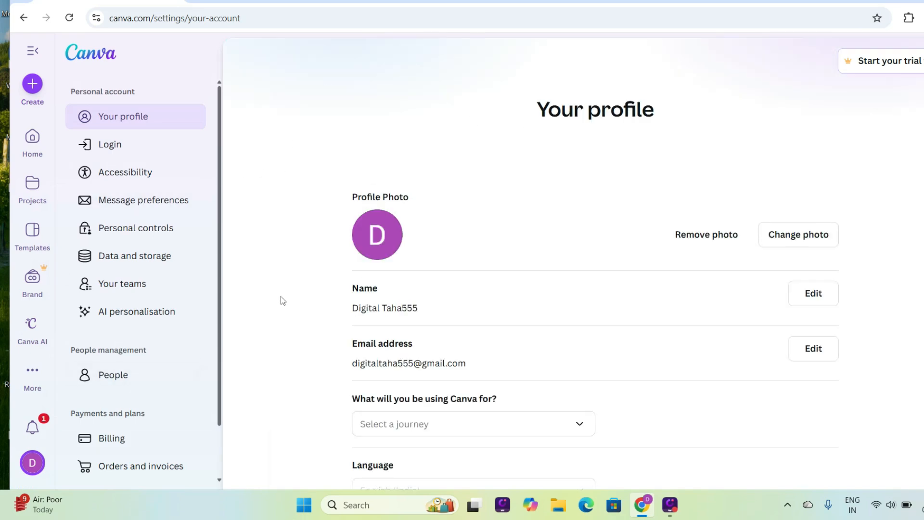
{"action": "scroll", "coordinate": [470, 251], "scroll_direction": "down", "scroll_amount": 5}
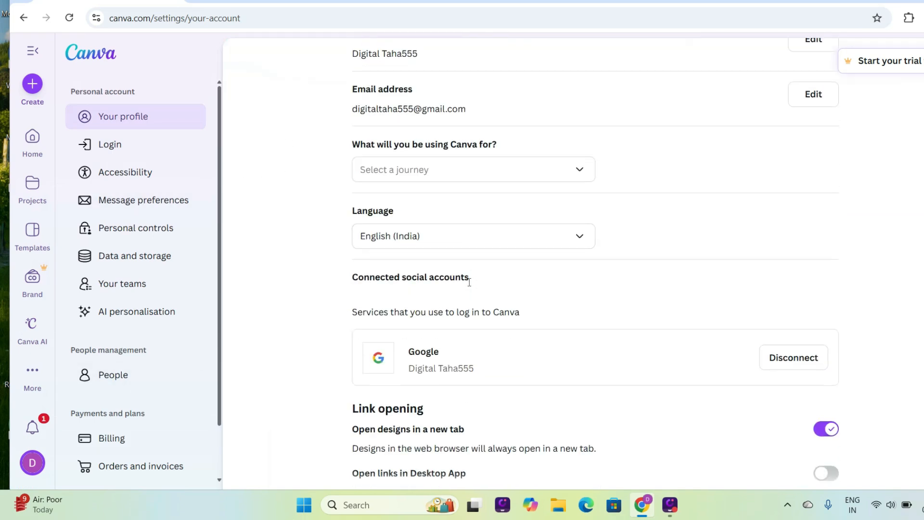
{"action": "scroll", "coordinate": [470, 282], "scroll_direction": "down", "scroll_amount": 2}
{"action": "scroll", "coordinate": [470, 283], "scroll_direction": "up", "scroll_amount": 7}
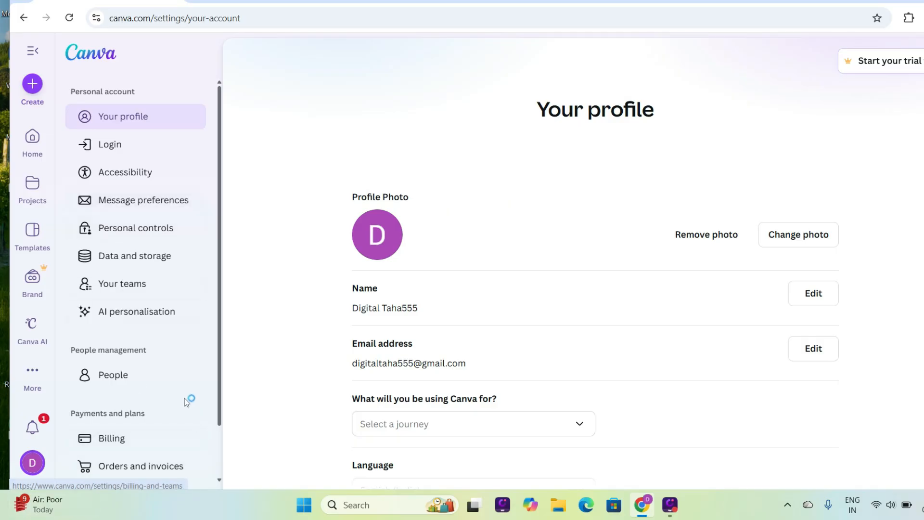
{"action": "scroll", "coordinate": [175, 338], "scroll_direction": "down", "scroll_amount": 1}
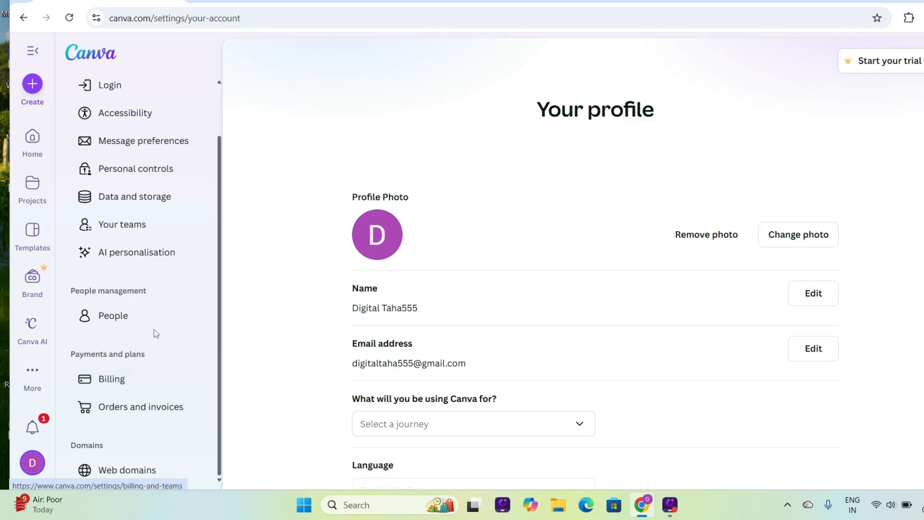
{"action": "scroll", "coordinate": [154, 332], "scroll_direction": "up", "scroll_amount": 1}
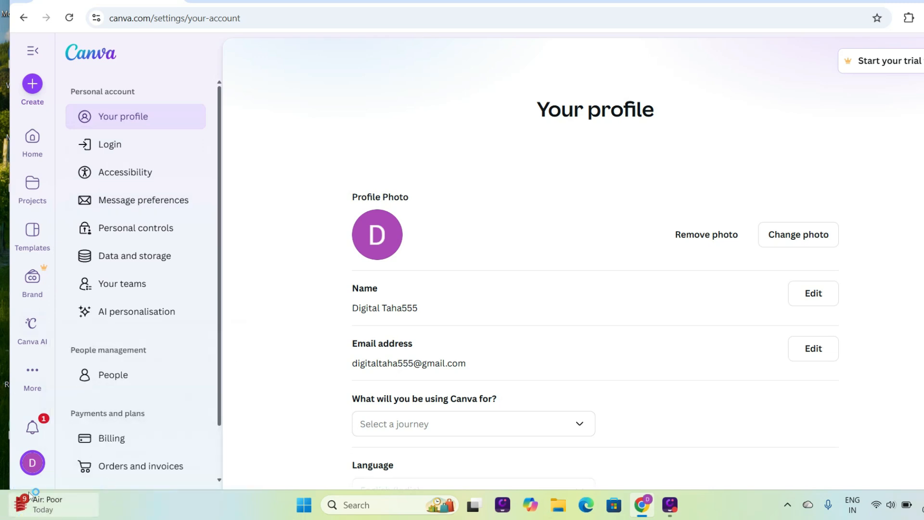
- Set the theme to Dark in the Accessibility settings
{"action": "left_click", "coordinate": [133, 178]}
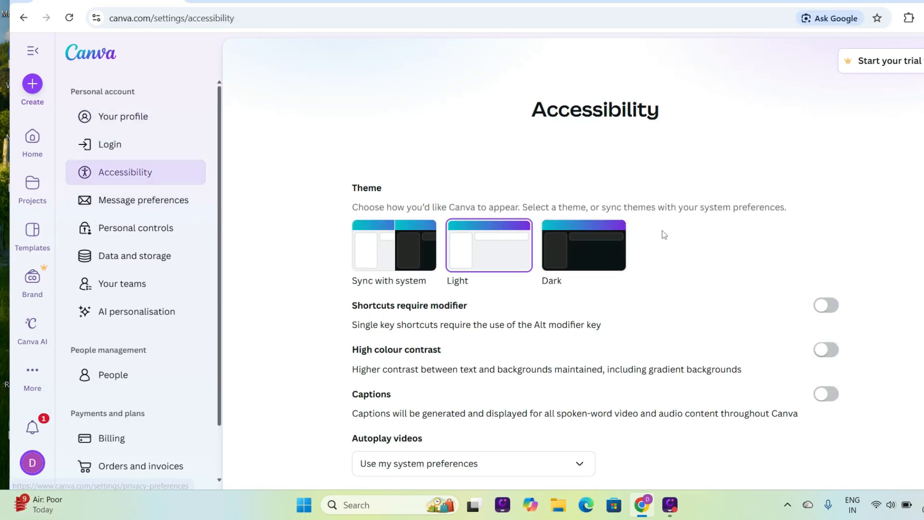
{"action": "left_click", "coordinate": [588, 247]}
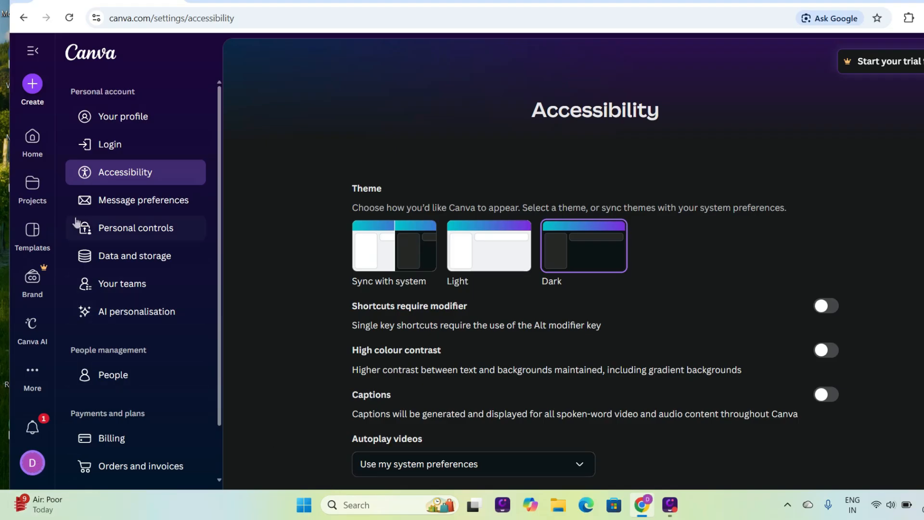
- Return to the home page, start creating a design and search the design types for "instagaram"
{"action": "left_click", "coordinate": [41, 149]}
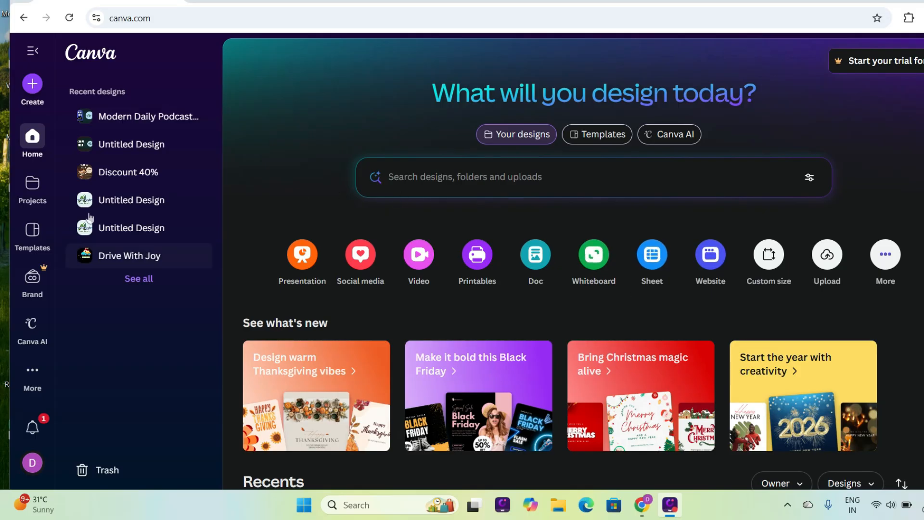
{"action": "left_click", "coordinate": [32, 85]}
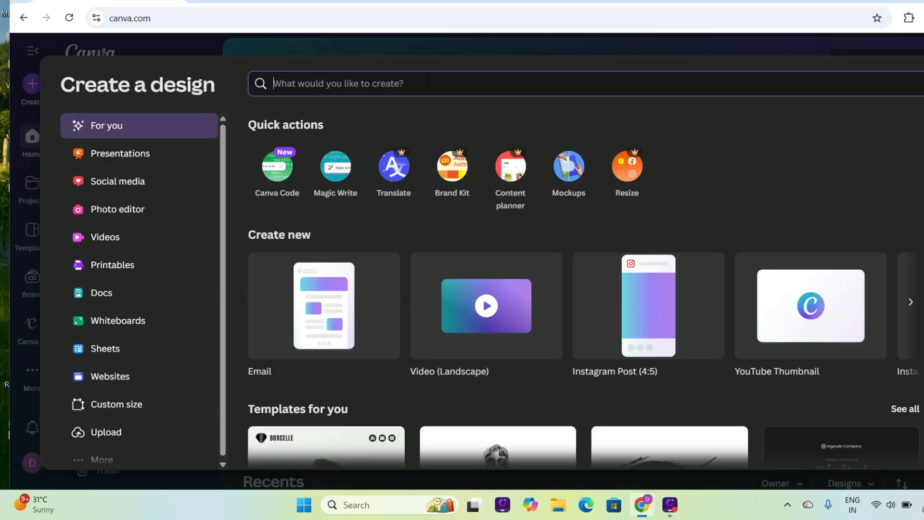
{"action": "type", "text": "ins"}
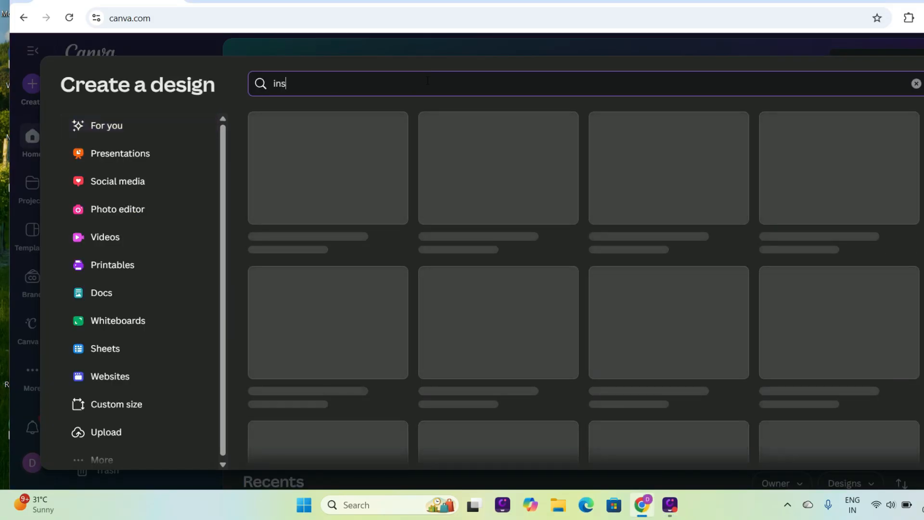
{"action": "type", "text": "taga"}
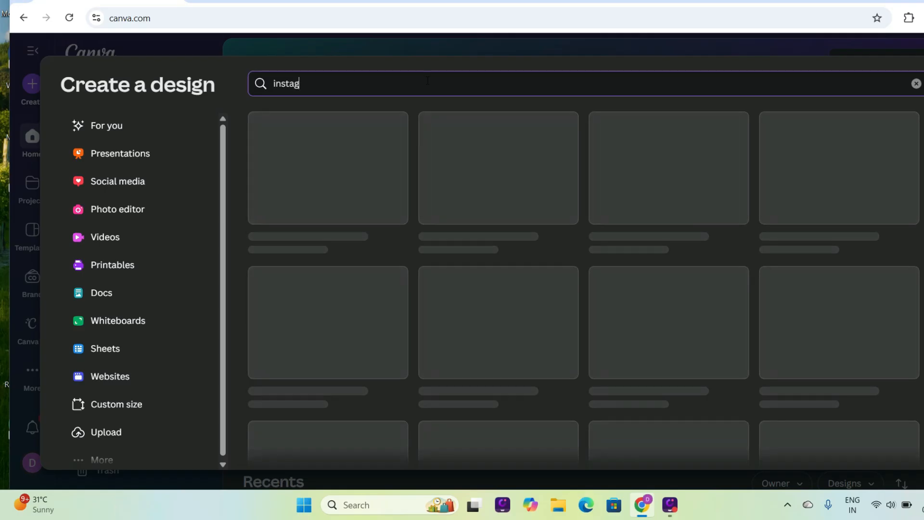
{"action": "type", "text": "ram"}
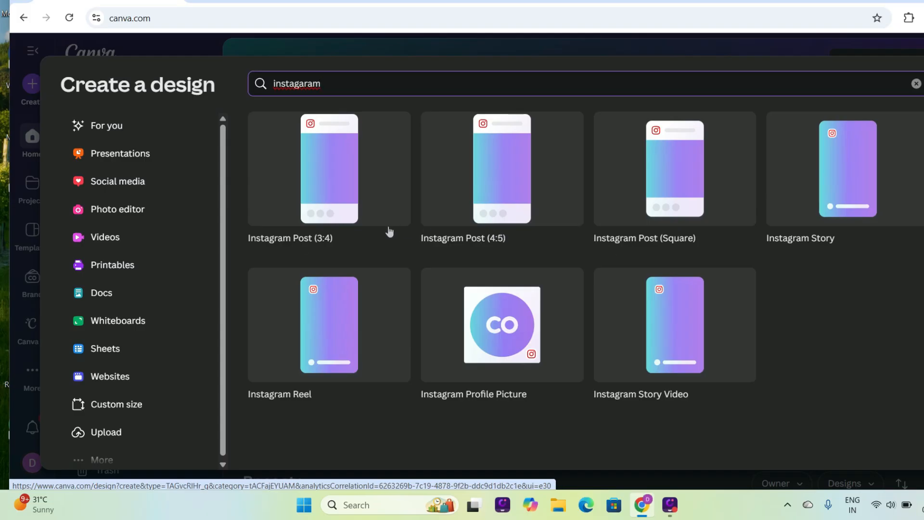
- Replace the search with the For you category and browse its suggested templates
{"action": "left_click", "coordinate": [120, 129]}
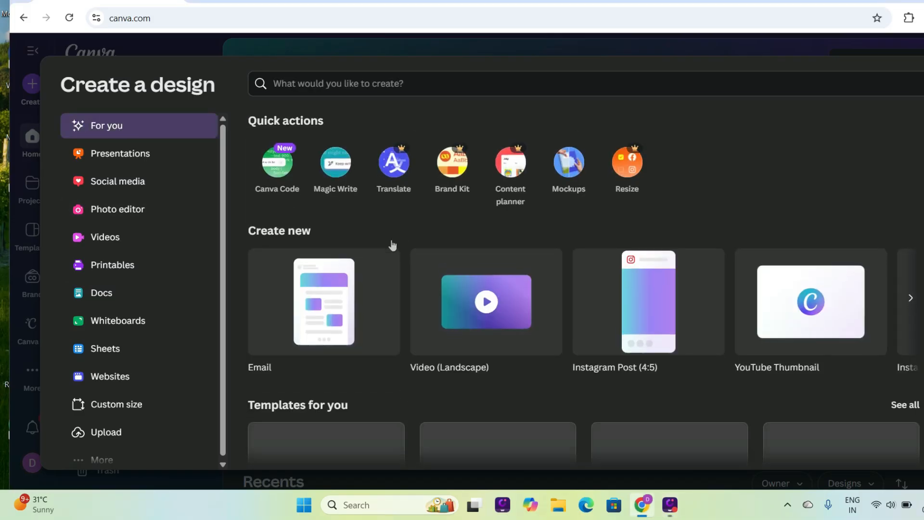
{"action": "scroll", "coordinate": [549, 287], "scroll_direction": "down", "scroll_amount": 4}
{"action": "scroll", "coordinate": [550, 289], "scroll_direction": "down", "scroll_amount": 6}
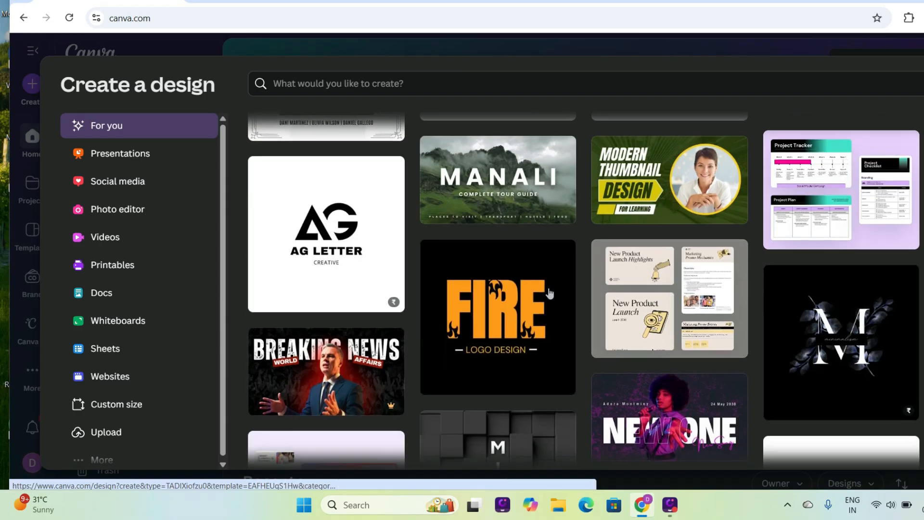
{"action": "scroll", "coordinate": [551, 293], "scroll_direction": "down", "scroll_amount": 3}
{"action": "scroll", "coordinate": [551, 294], "scroll_direction": "up", "scroll_amount": 3}
{"action": "scroll", "coordinate": [551, 292], "scroll_direction": "down", "scroll_amount": 10}
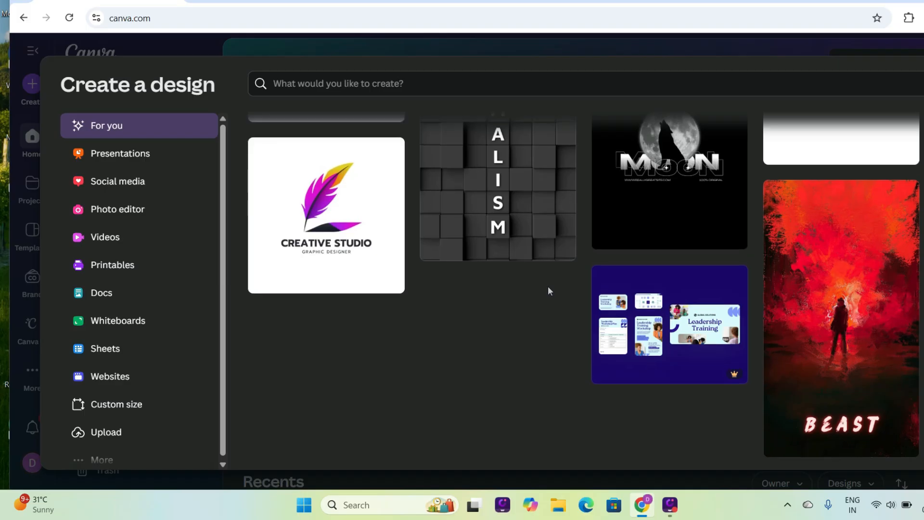
{"action": "scroll", "coordinate": [549, 291], "scroll_direction": "up", "scroll_amount": 8}
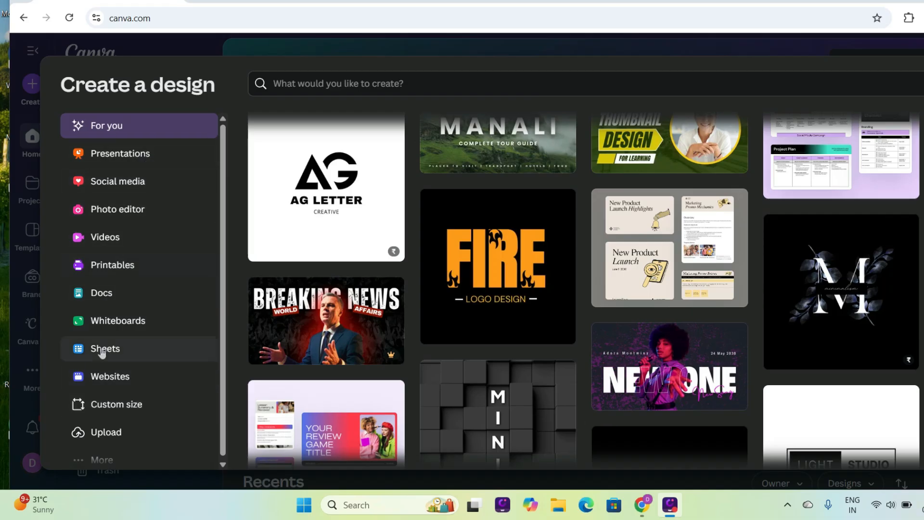
- Look through the Whiteboards, Websites and Videos design categories and open the Custom size options
{"action": "left_click", "coordinate": [127, 327]}
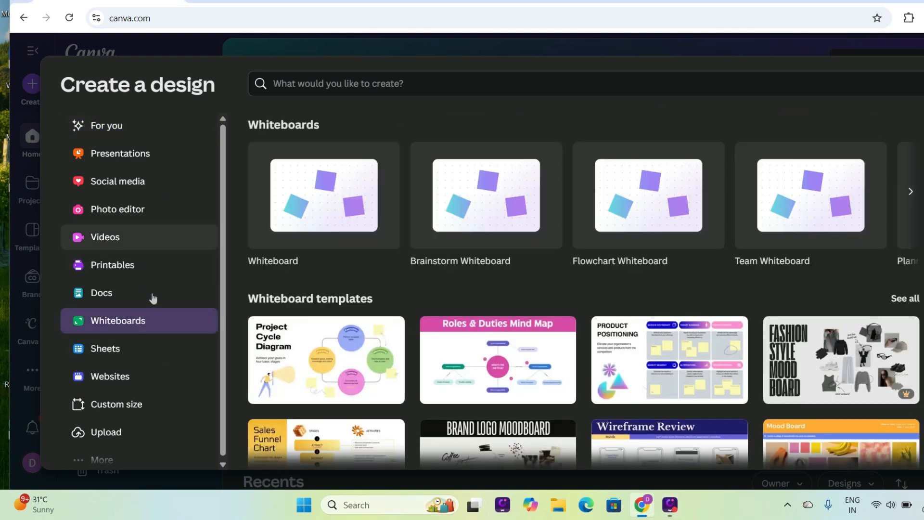
{"action": "left_click", "coordinate": [131, 382]}
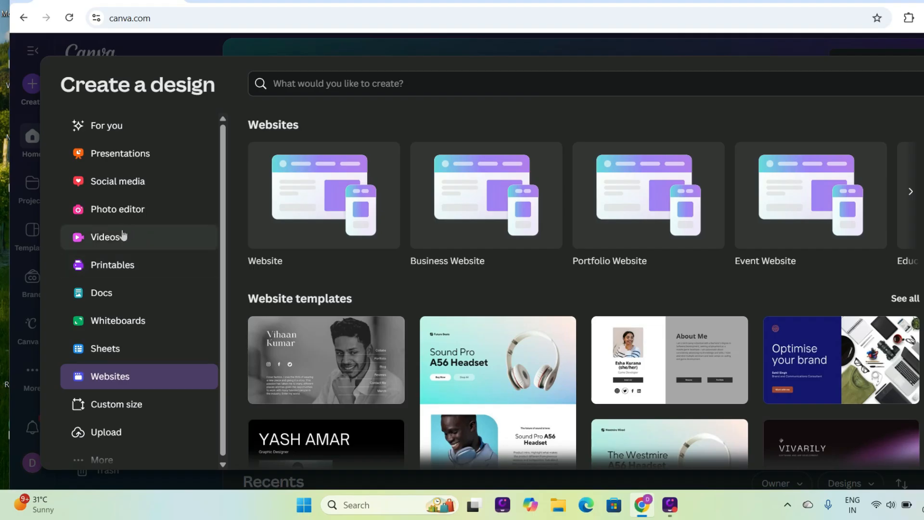
{"action": "left_click", "coordinate": [113, 245]}
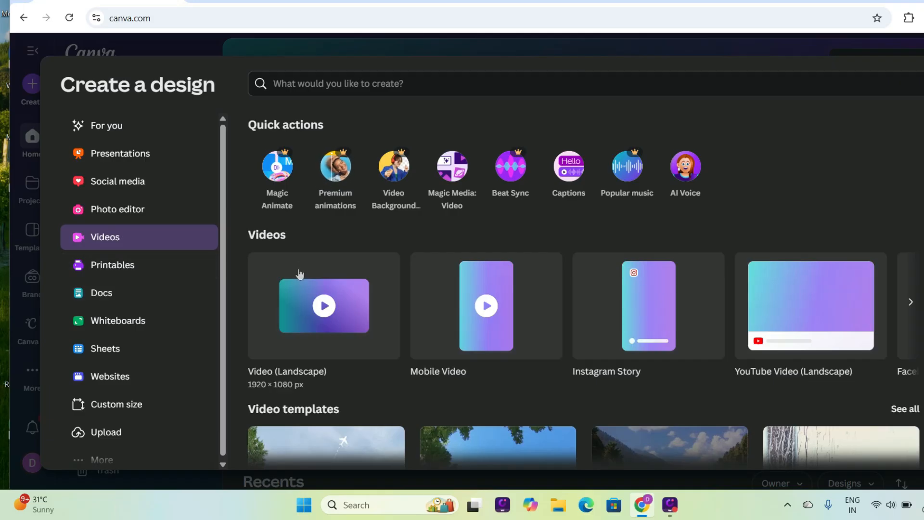
{"action": "scroll", "coordinate": [417, 275], "scroll_direction": "down", "scroll_amount": 10}
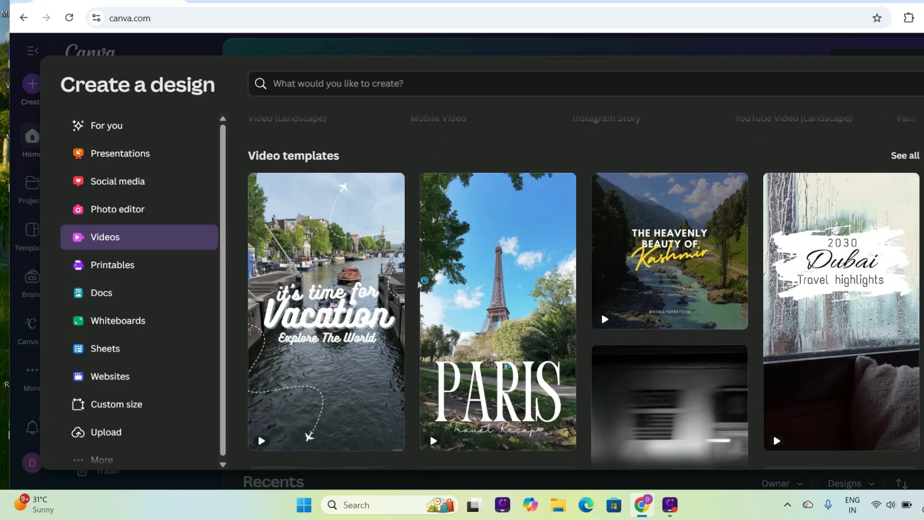
{"action": "scroll", "coordinate": [418, 284], "scroll_direction": "up", "scroll_amount": 3}
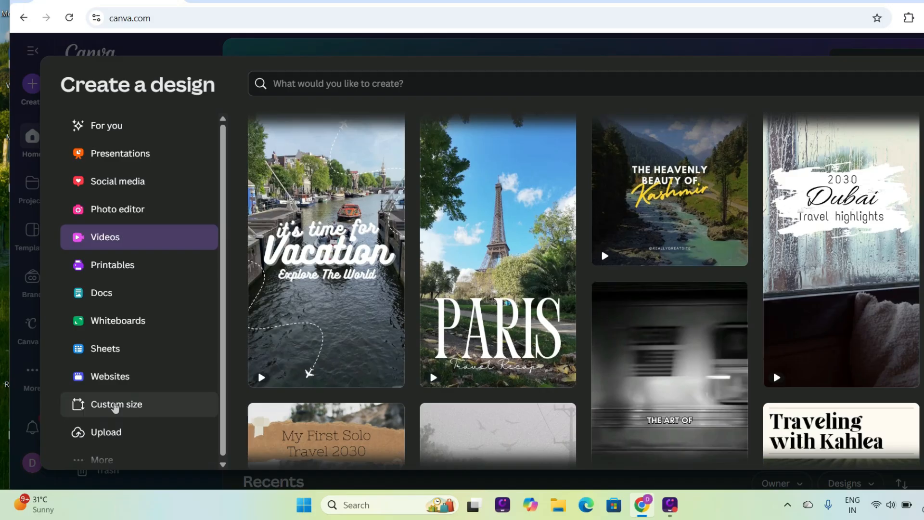
{"action": "left_click", "coordinate": [115, 408]}
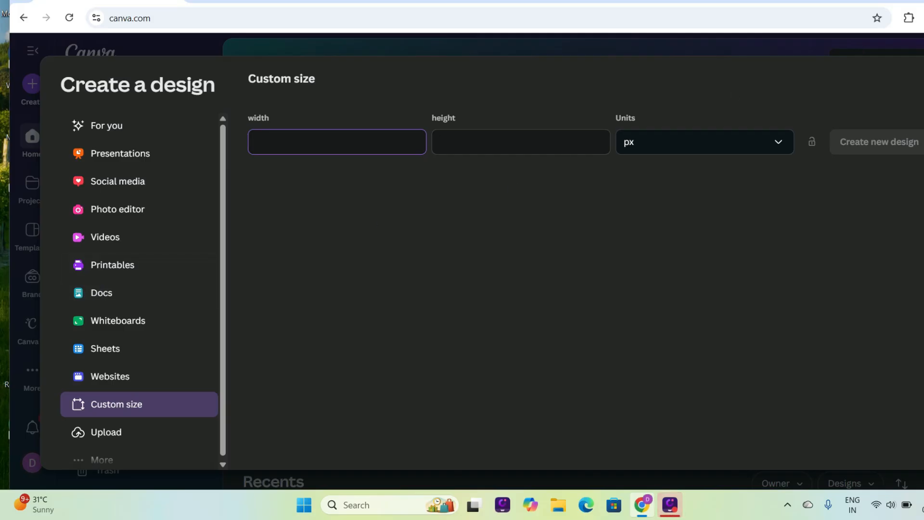
- Leave the Create a design window without creating anything and return to the home page
{"action": "left_click", "coordinate": [25, 21]}
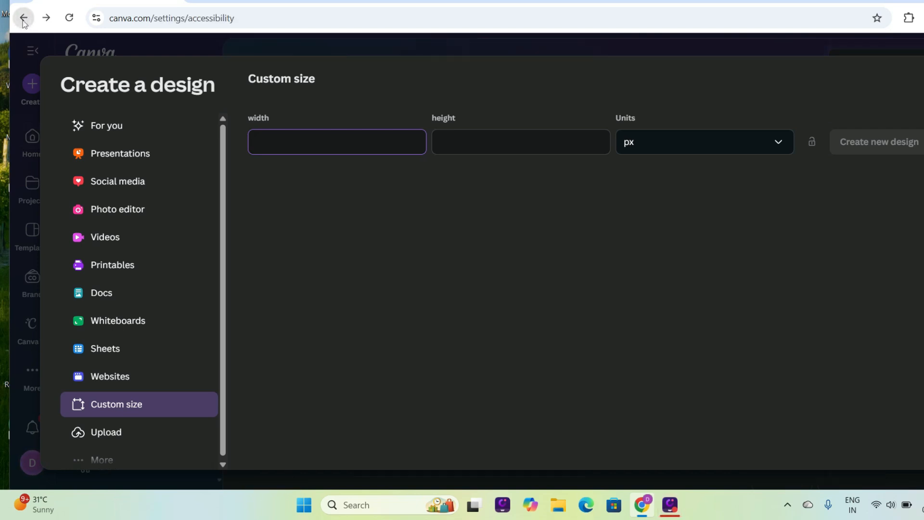
{"action": "left_click", "coordinate": [23, 19]}
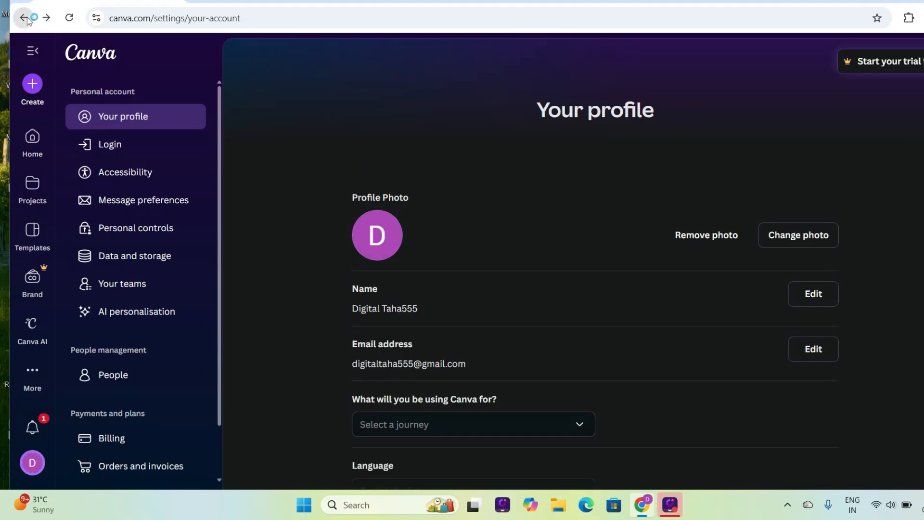
{"action": "left_click", "coordinate": [25, 139]}
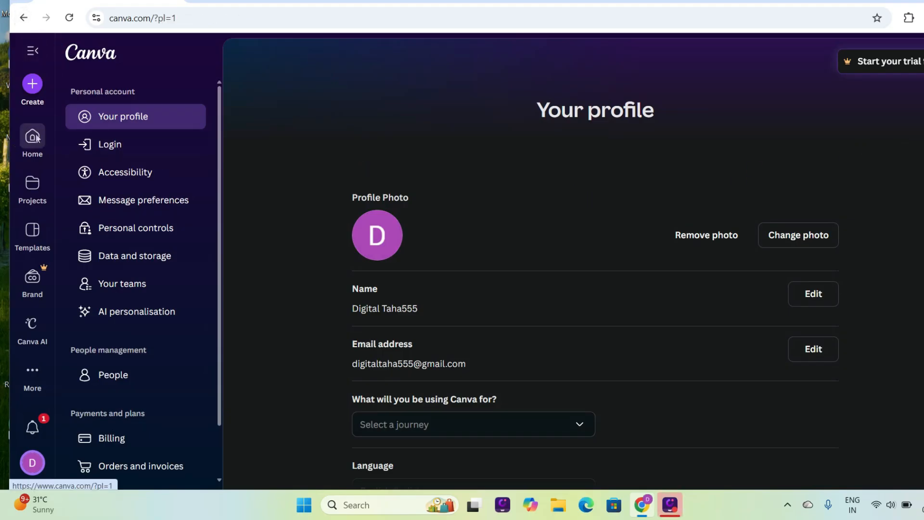
{"action": "left_click", "coordinate": [36, 131]}
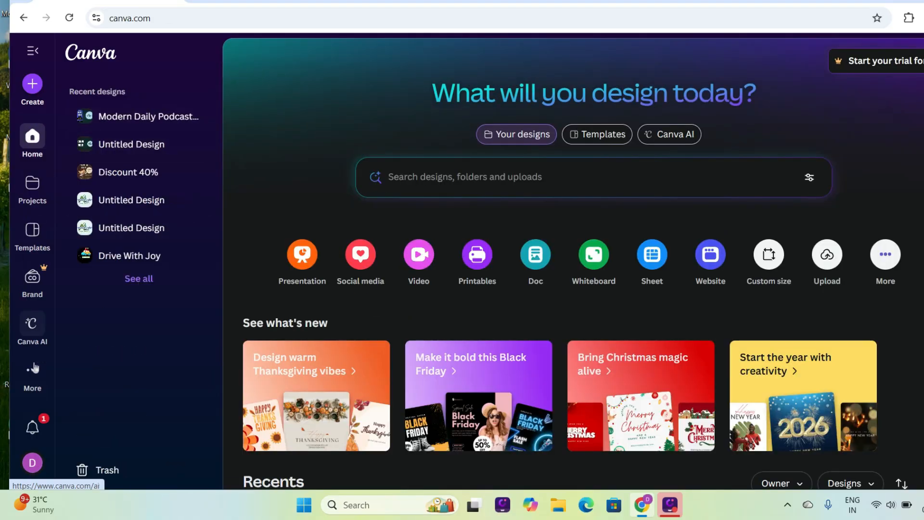
- Look over the home page down to the recent designs and open the Templates page
{"action": "scroll", "coordinate": [46, 308], "scroll_direction": "down", "scroll_amount": 1}
{"action": "scroll", "coordinate": [45, 305], "scroll_direction": "down", "scroll_amount": 3}
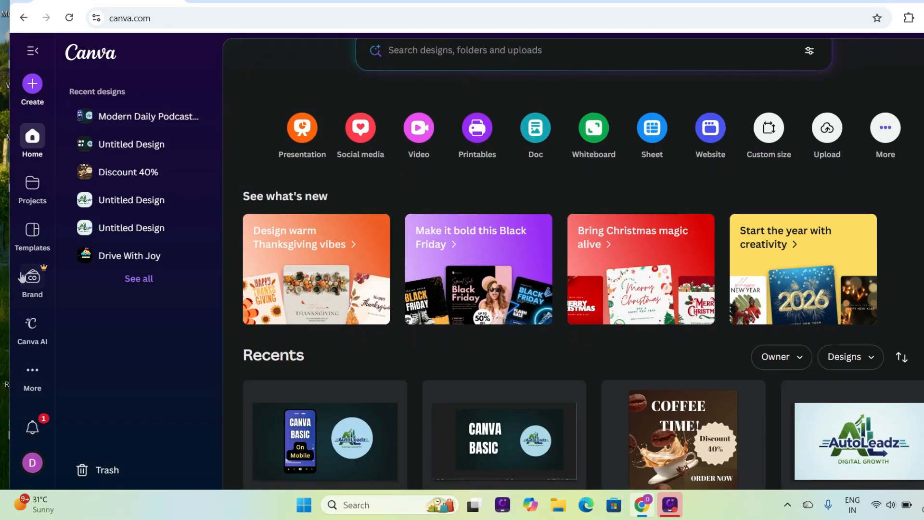
{"action": "left_click", "coordinate": [33, 240]}
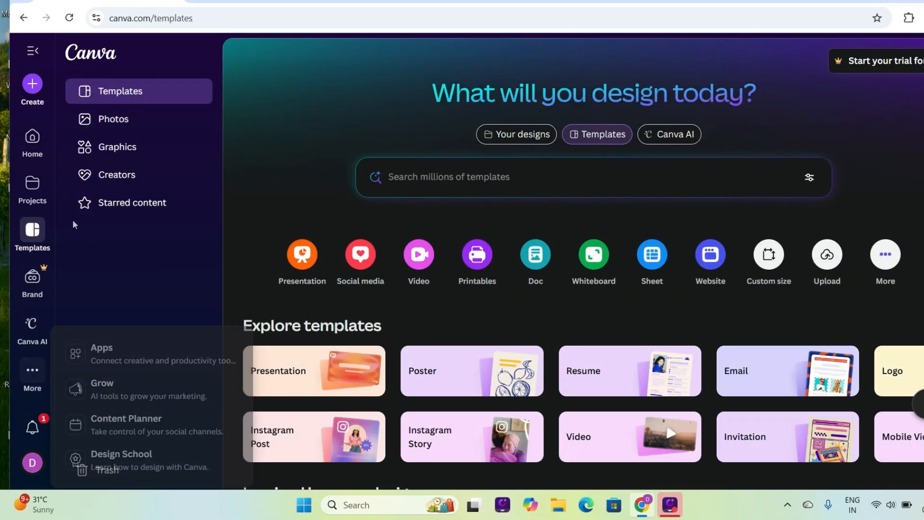
{"action": "scroll", "coordinate": [72, 225], "scroll_direction": "down", "scroll_amount": 1}
{"action": "scroll", "coordinate": [72, 225], "scroll_direction": "up", "scroll_amount": 1}
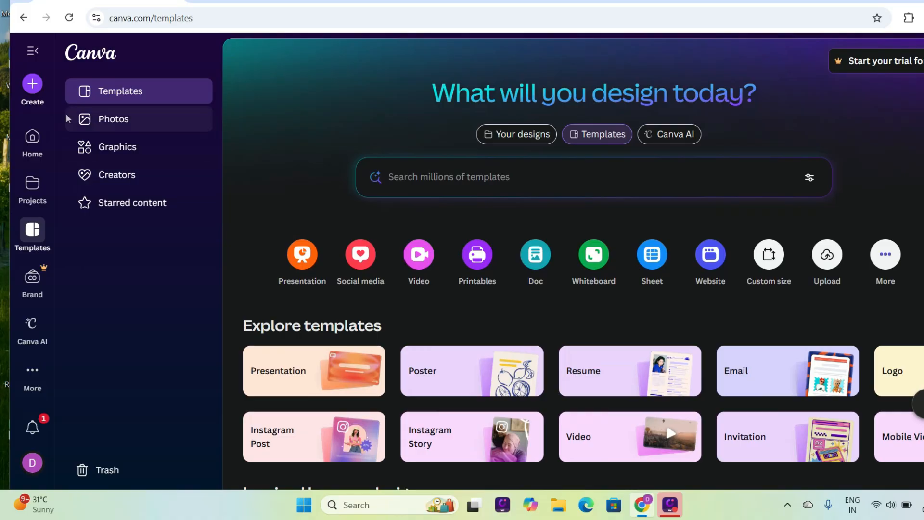
{"action": "left_click", "coordinate": [38, 85]}
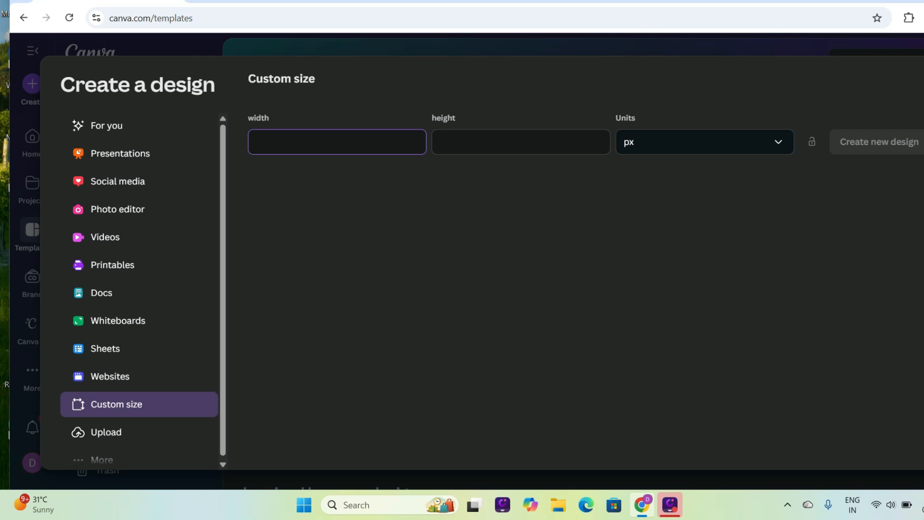
{"action": "left_click", "coordinate": [923, 77]}
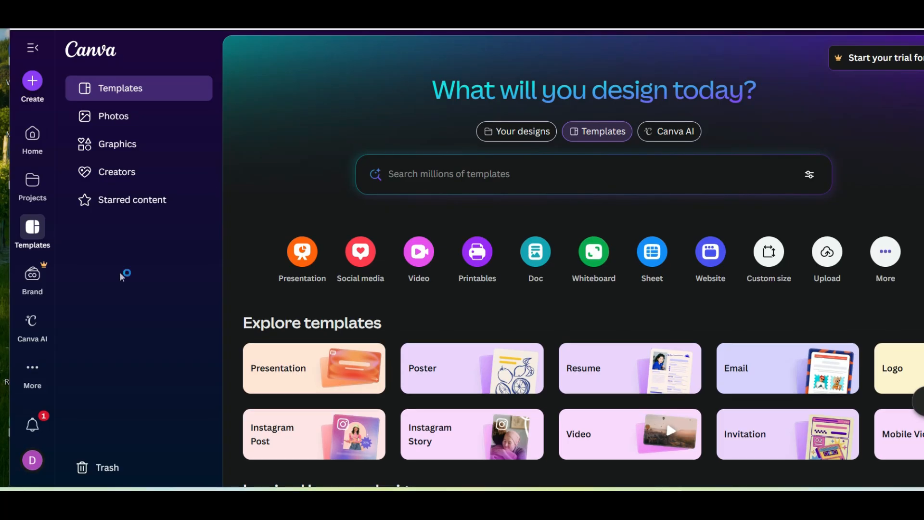
- Switch the interface theme to Light in the Accessibility section of the account settings
{"action": "left_click", "coordinate": [31, 462]}
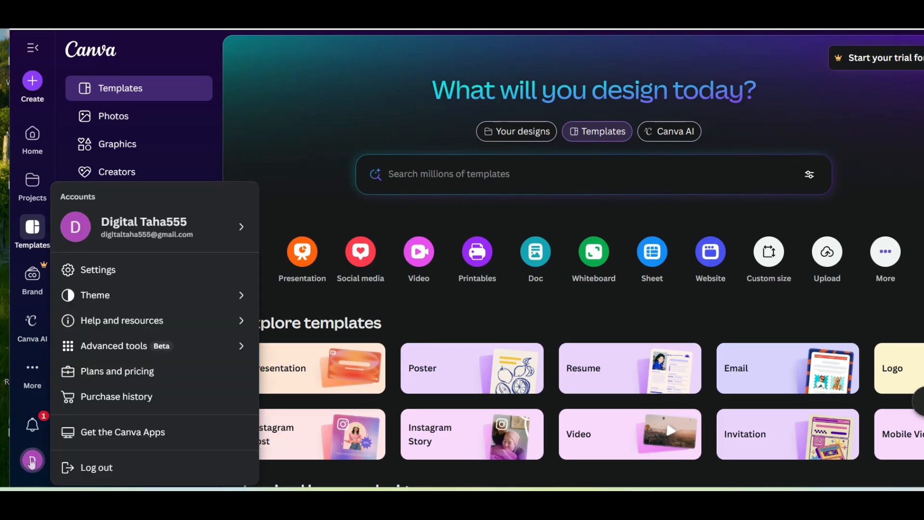
{"action": "left_click", "coordinate": [135, 279]}
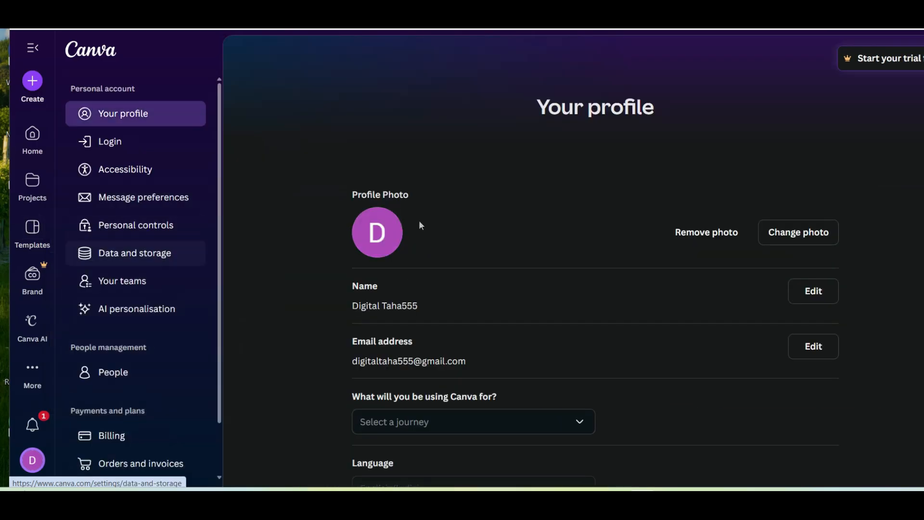
{"action": "left_click", "coordinate": [136, 174]}
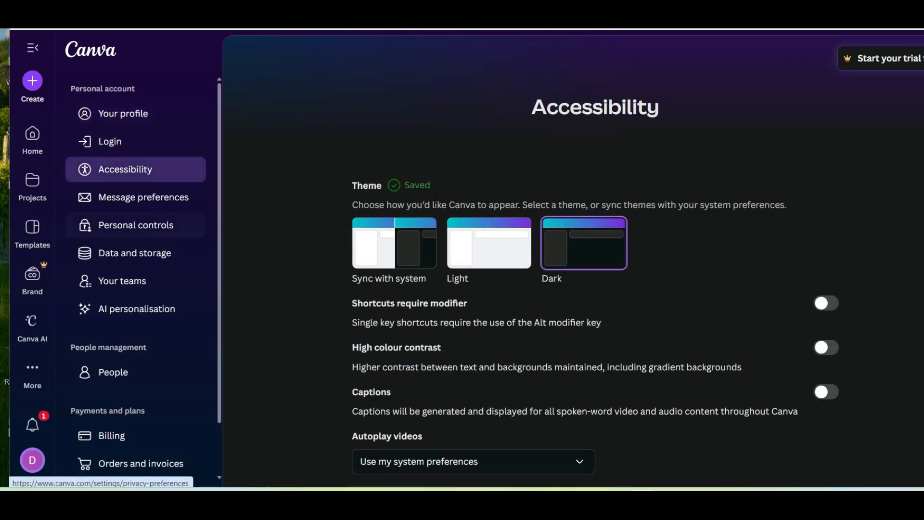
{"action": "left_click", "coordinate": [470, 256]}
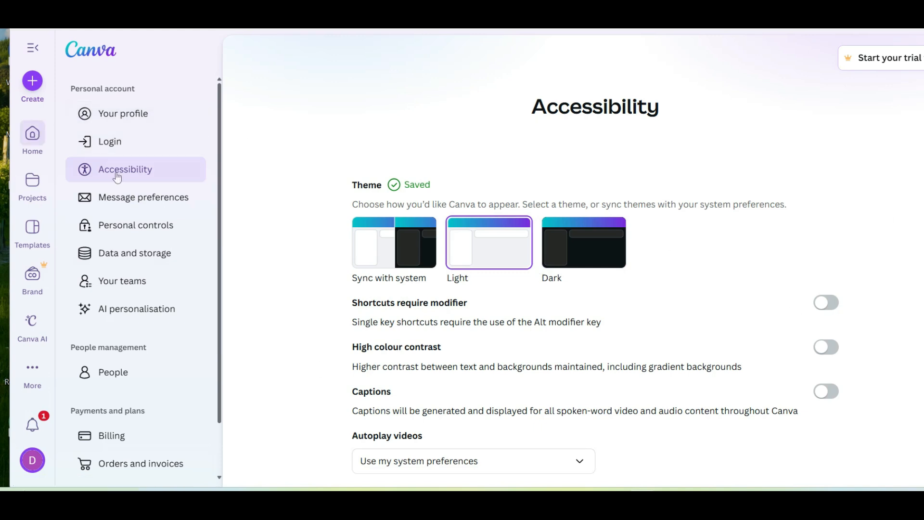
- Return to the home page and create a blank Instagram Post (4:5) design from the Social media category's Instagram formats
{"action": "left_click", "coordinate": [32, 137]}
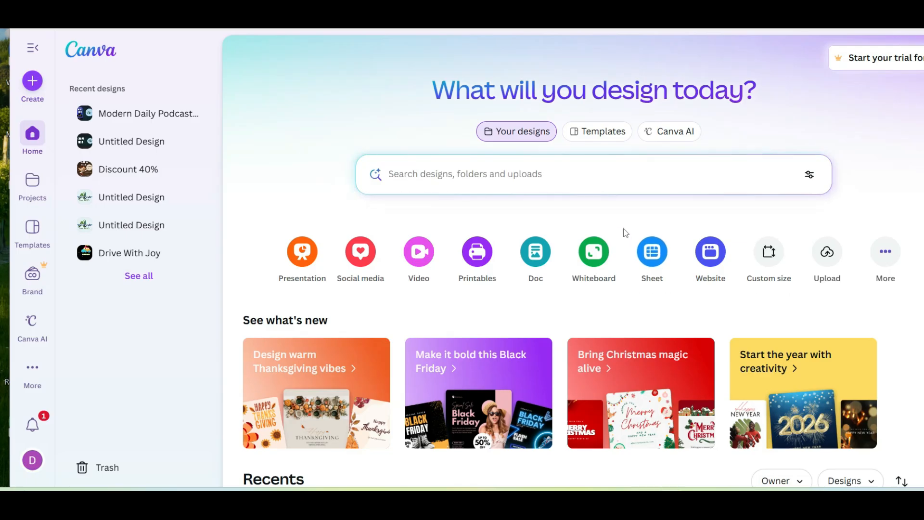
{"action": "left_click", "coordinate": [32, 81]}
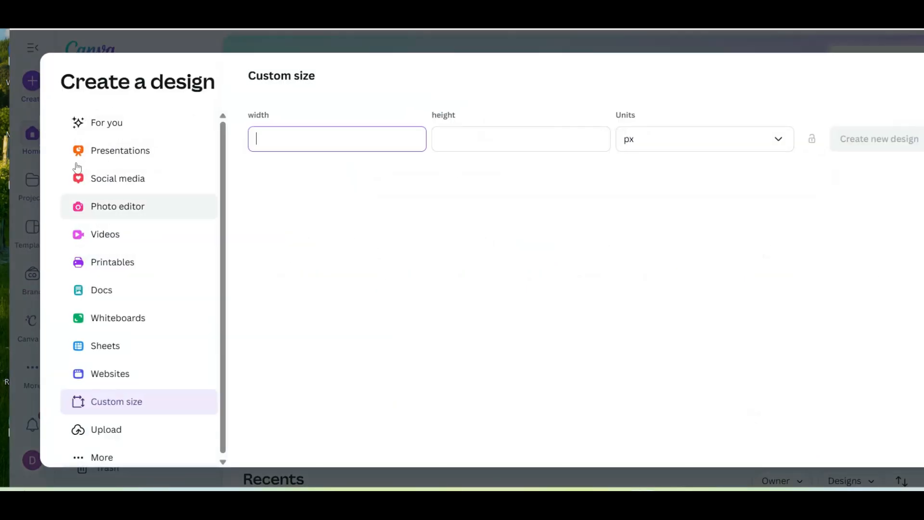
{"action": "left_click", "coordinate": [123, 187]}
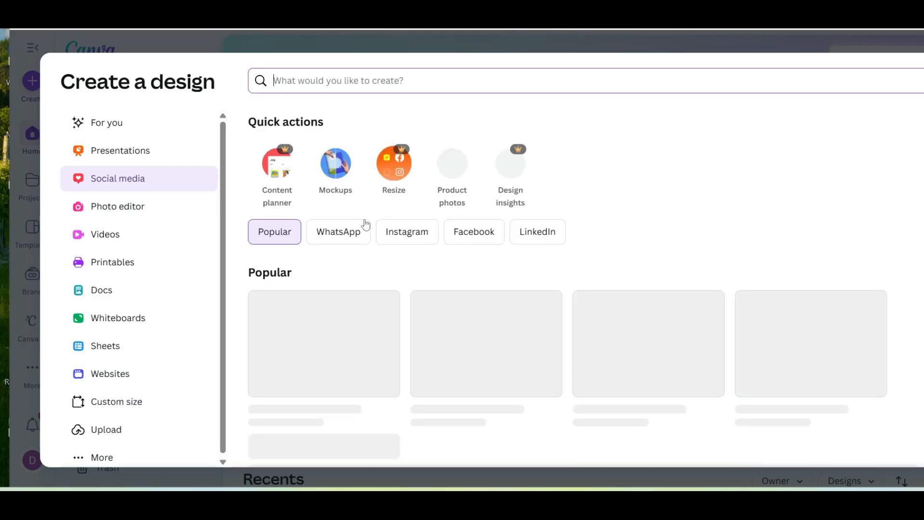
{"action": "left_click", "coordinate": [411, 238]}
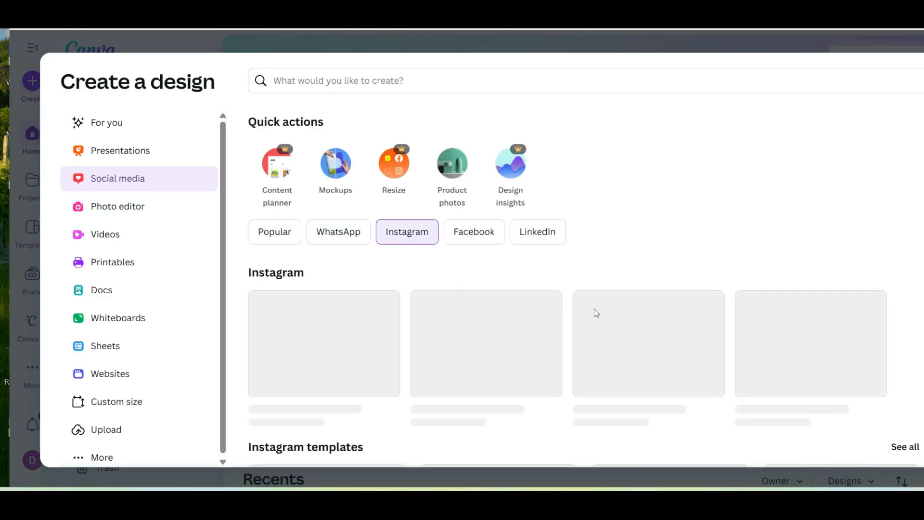
{"action": "scroll", "coordinate": [596, 314], "scroll_direction": "down", "scroll_amount": 1}
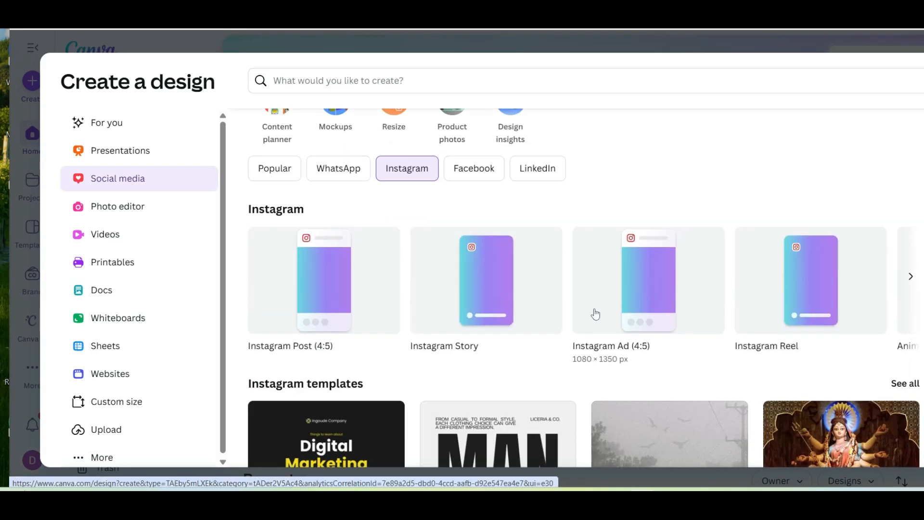
{"action": "left_click", "coordinate": [325, 313]}
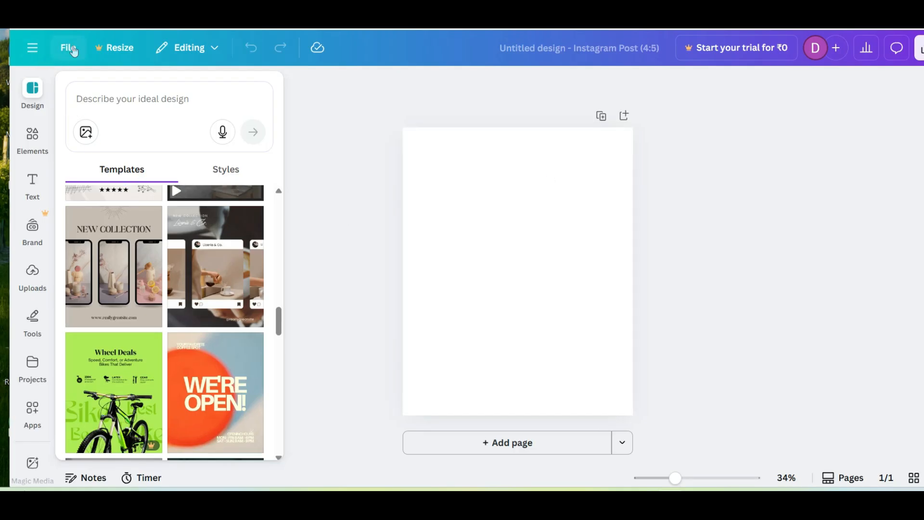
{"action": "left_click", "coordinate": [34, 48]}
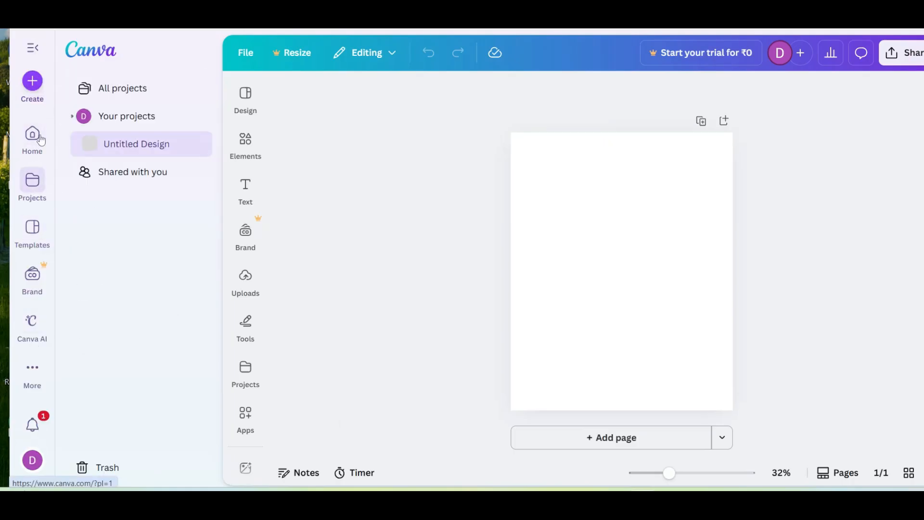
{"action": "left_click", "coordinate": [36, 50]}
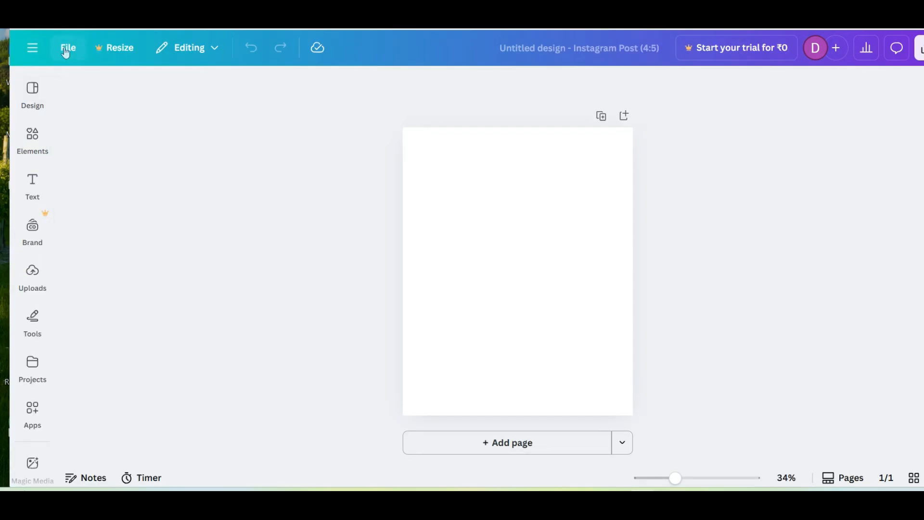
- Rename the untitled Instagram post design as "my first design"
{"action": "left_click", "coordinate": [67, 48]}
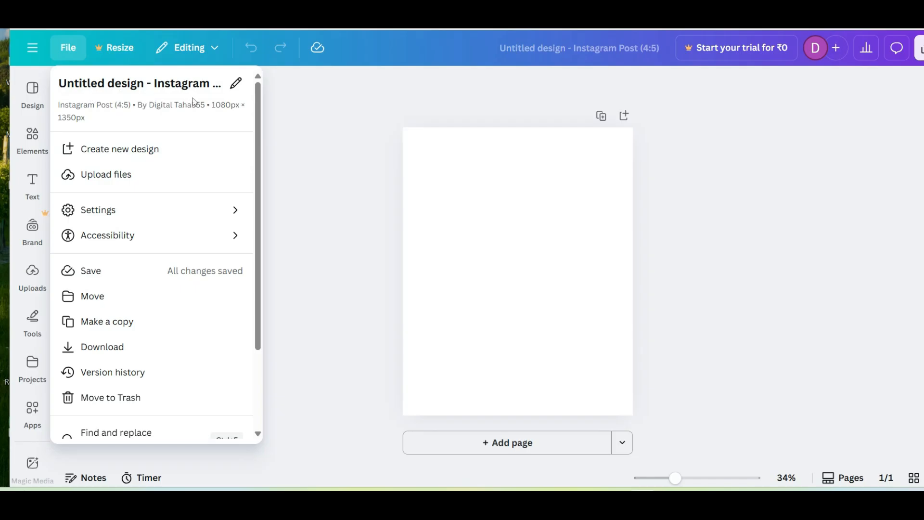
{"action": "left_click", "coordinate": [235, 87]}
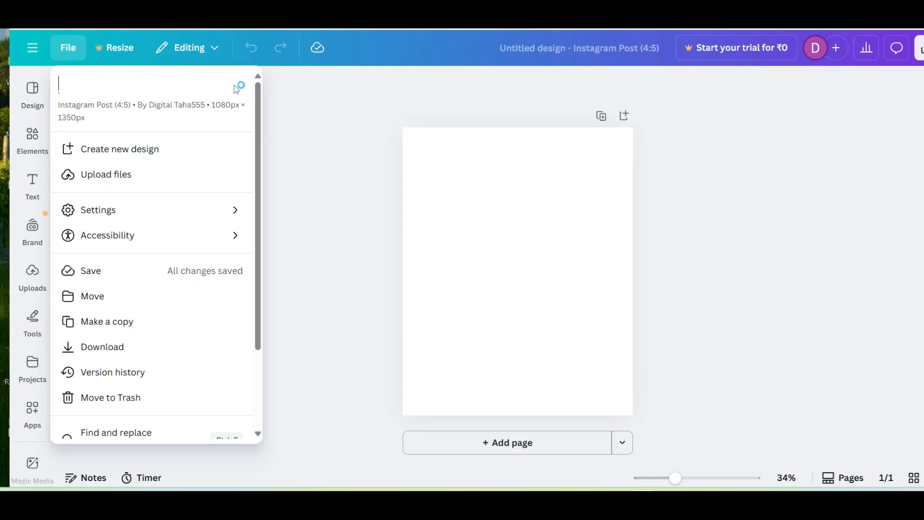
{"action": "type", "text": "my first desi"}
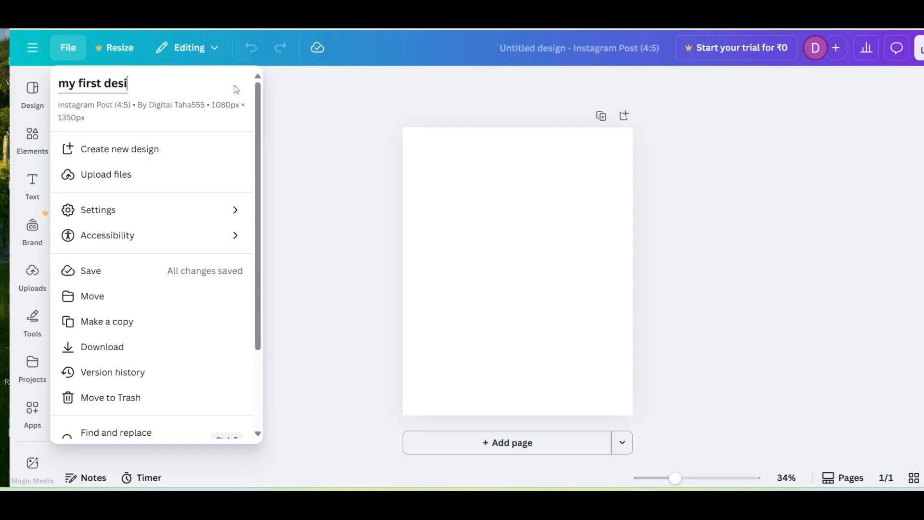
{"action": "type", "text": "gn"}
{"action": "key", "text": "Return"}
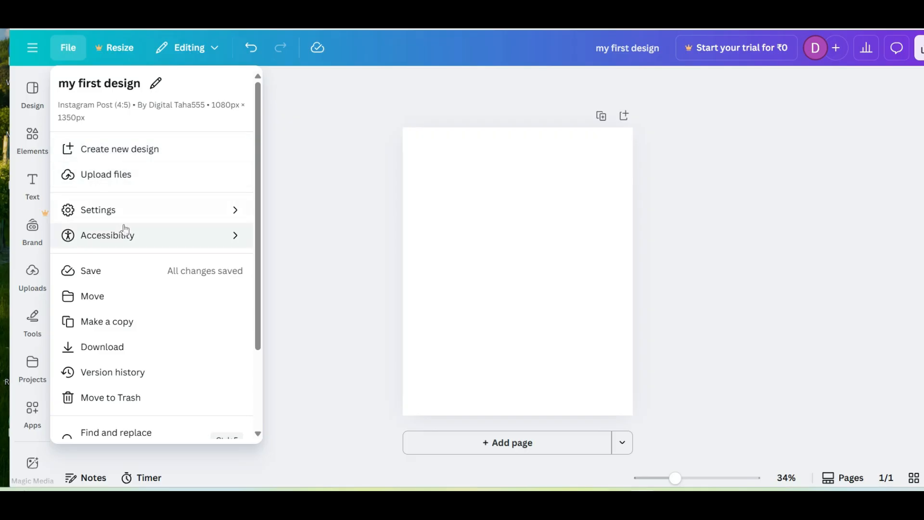
- Show the rulers and guides around the design page
{"action": "mouse_move", "coordinate": [129, 219]}
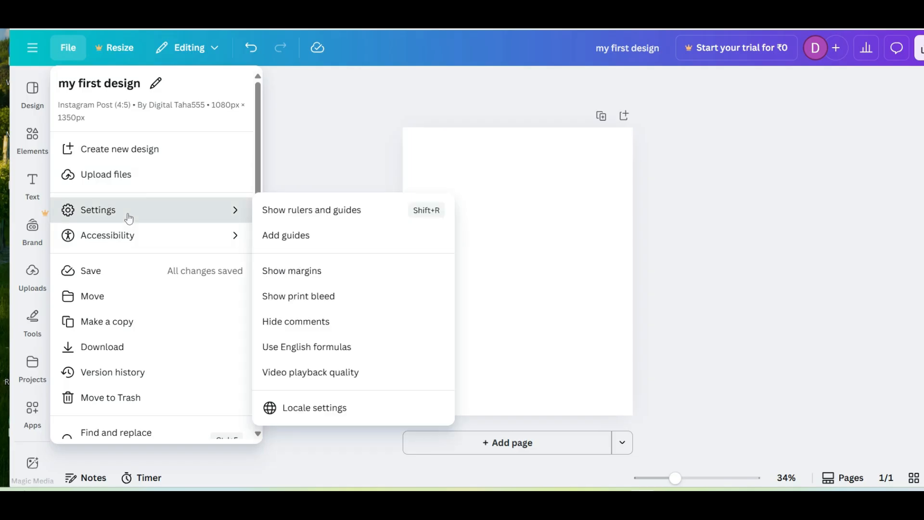
{"action": "left_click", "coordinate": [305, 216]}
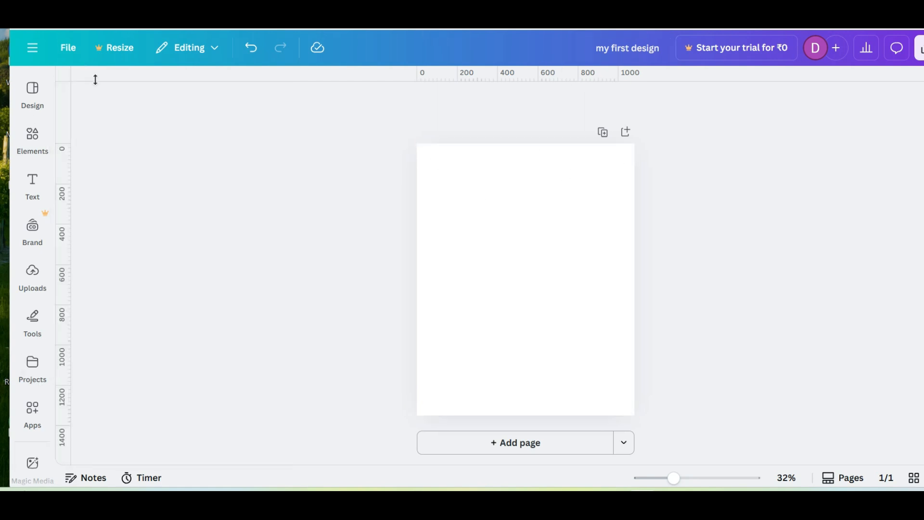
{"action": "mouse_move", "coordinate": [36, 91]}
- Preview the 3x3 Grid and 12 Columns guide presets on the page and leave without adding any guides
{"action": "left_click", "coordinate": [76, 53]}
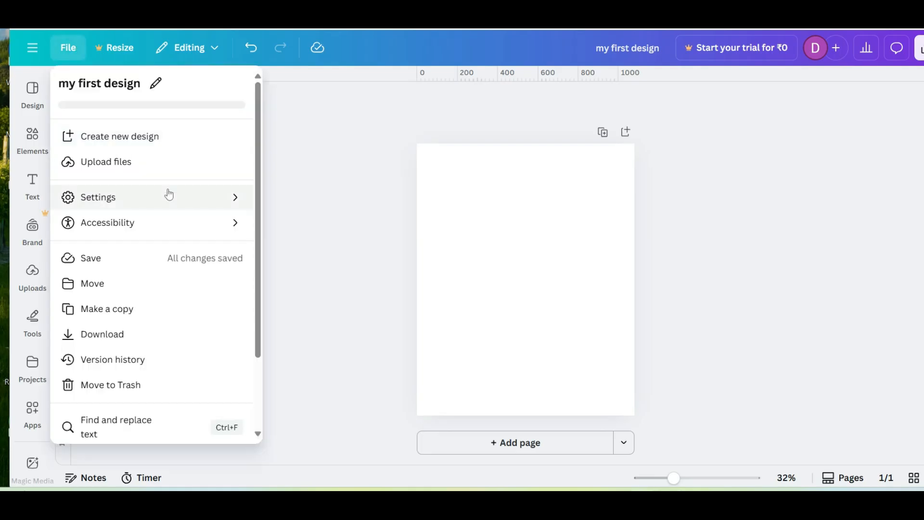
{"action": "mouse_move", "coordinate": [167, 206]}
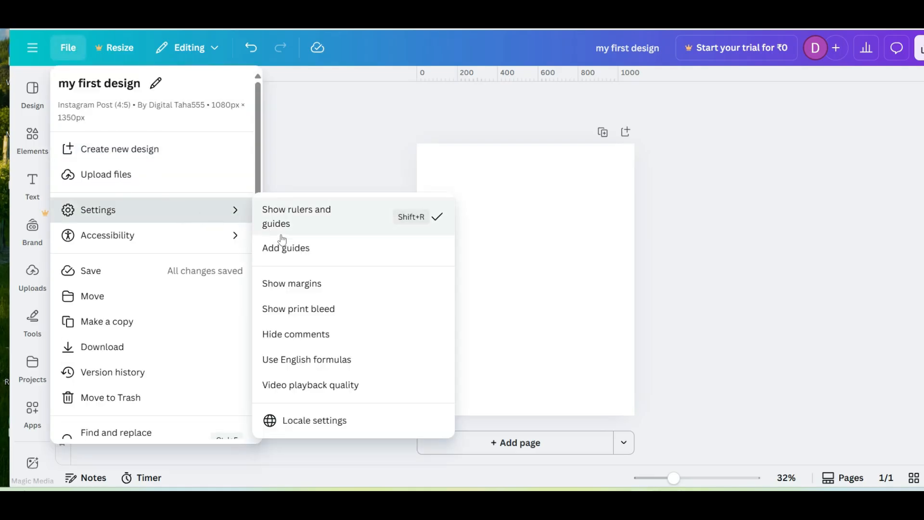
{"action": "left_click", "coordinate": [290, 238]}
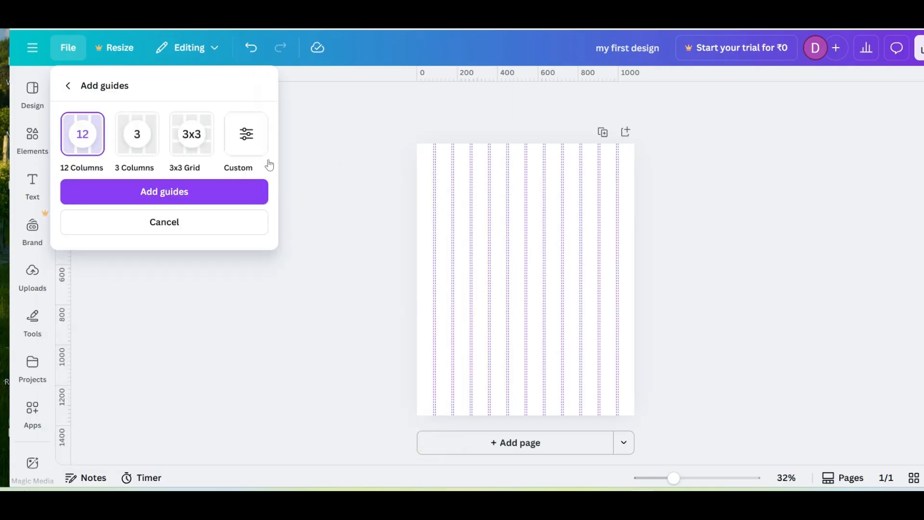
{"action": "left_click", "coordinate": [195, 151]}
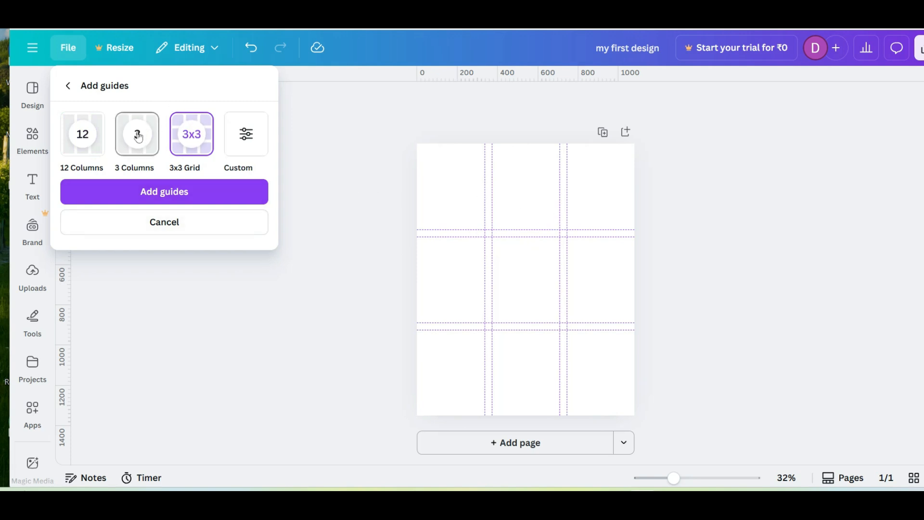
{"action": "left_click", "coordinate": [71, 144]}
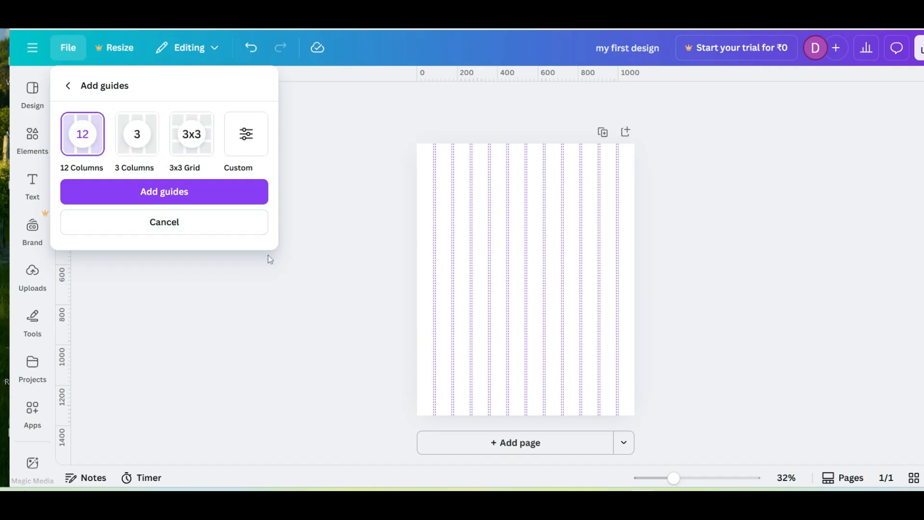
{"action": "left_click", "coordinate": [197, 229]}
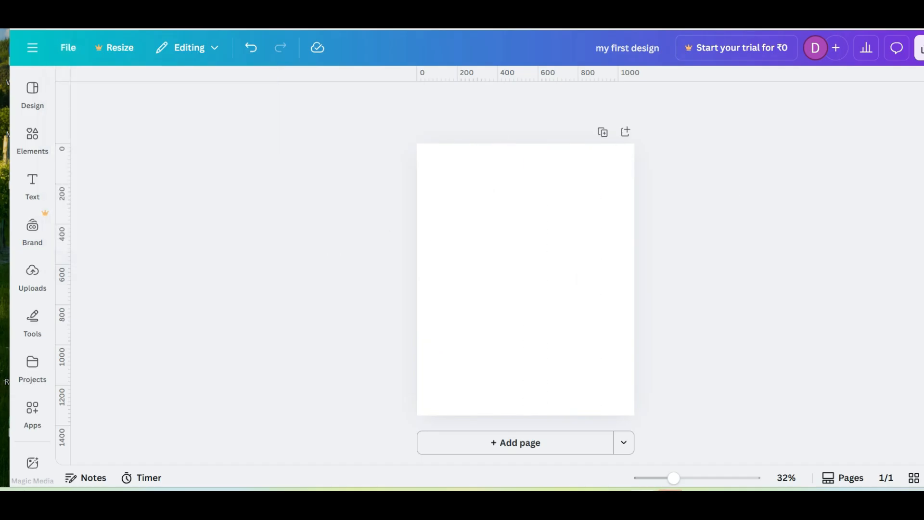
- Look through the design's accessibility options and remaining file commands, and close the list without choosing any
{"action": "left_click", "coordinate": [68, 47]}
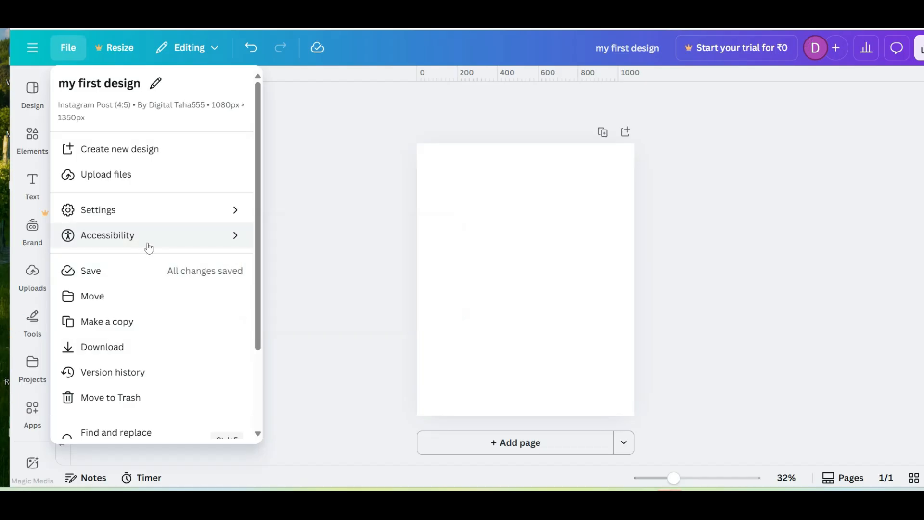
{"action": "mouse_move", "coordinate": [240, 241]}
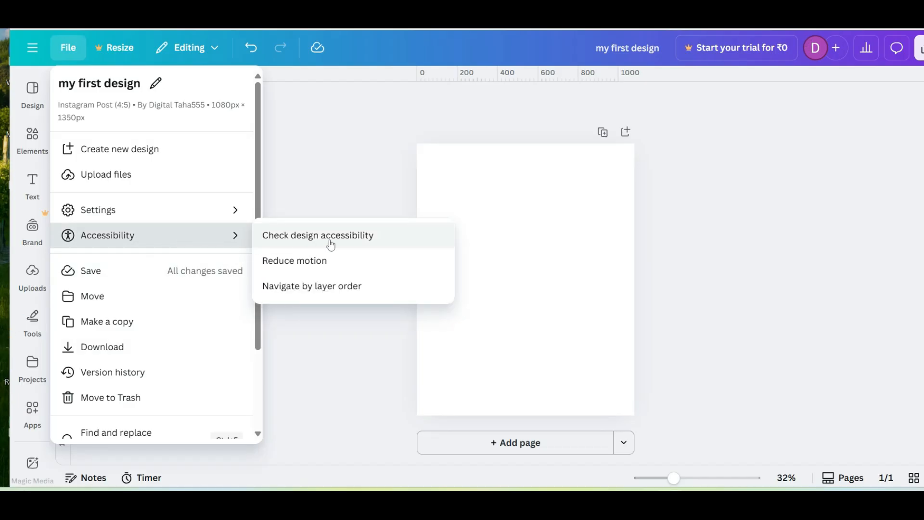
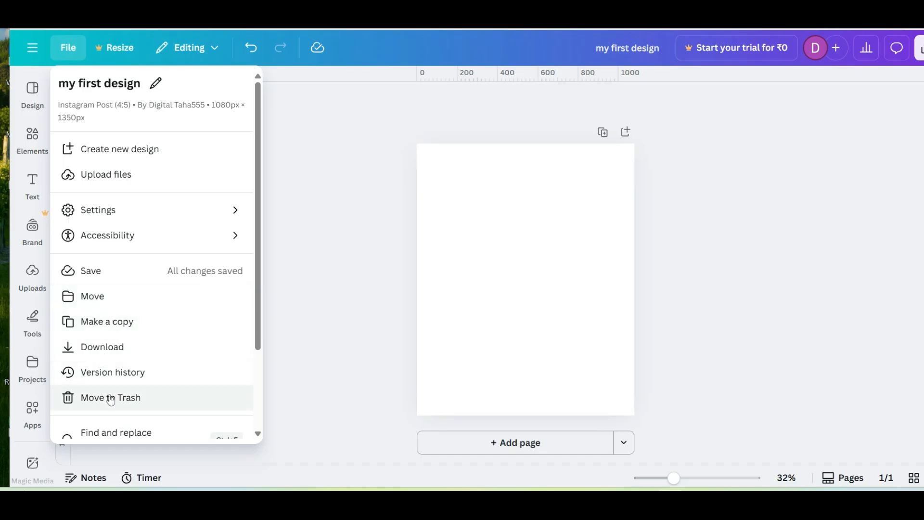
{"action": "scroll", "coordinate": [111, 401], "scroll_direction": "down", "scroll_amount": 1}
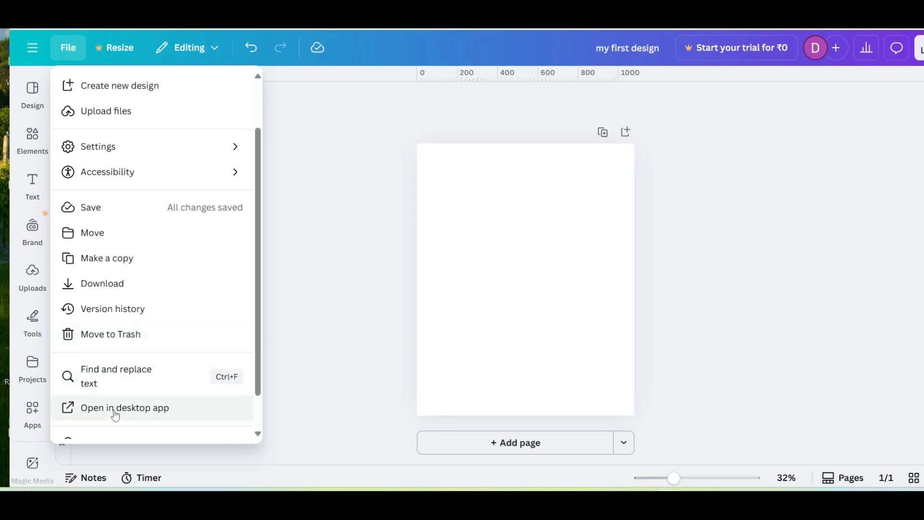
{"action": "scroll", "coordinate": [114, 414], "scroll_direction": "down", "scroll_amount": 1}
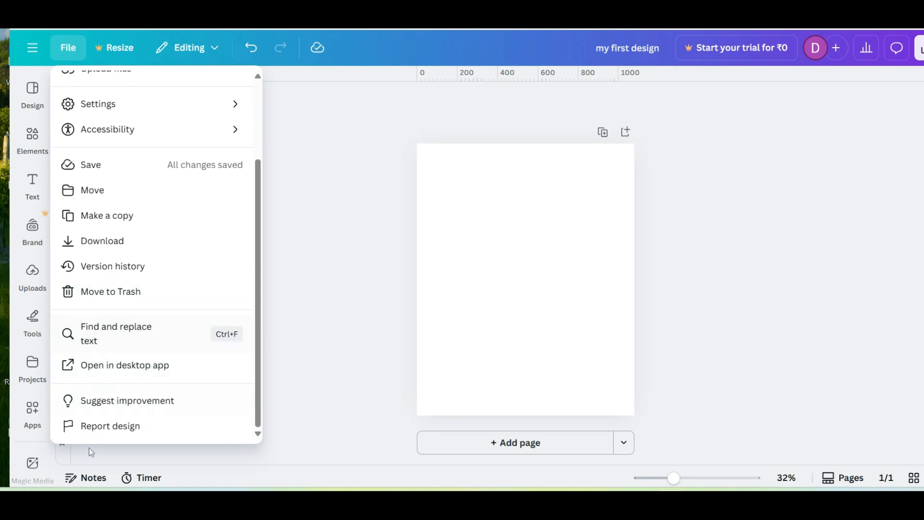
{"action": "scroll", "coordinate": [152, 304], "scroll_direction": "up", "scroll_amount": 1}
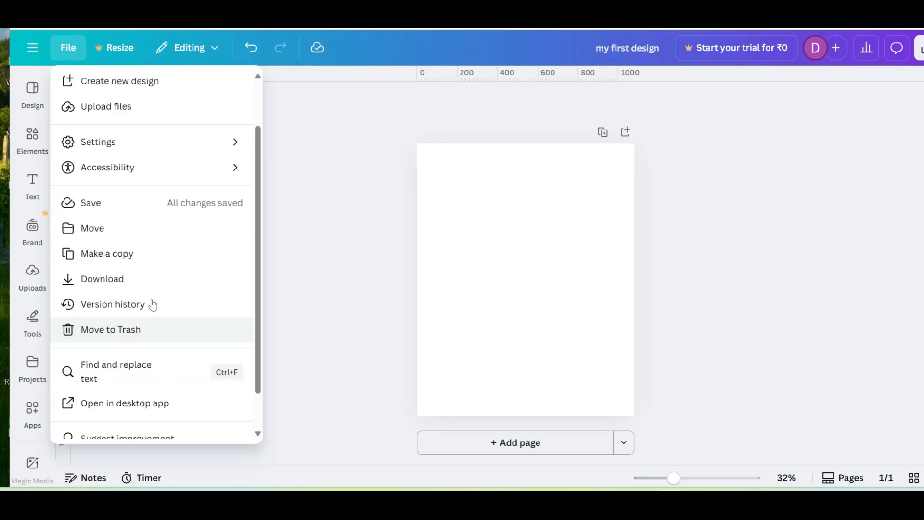
{"action": "scroll", "coordinate": [152, 304], "scroll_direction": "up", "scroll_amount": 2}
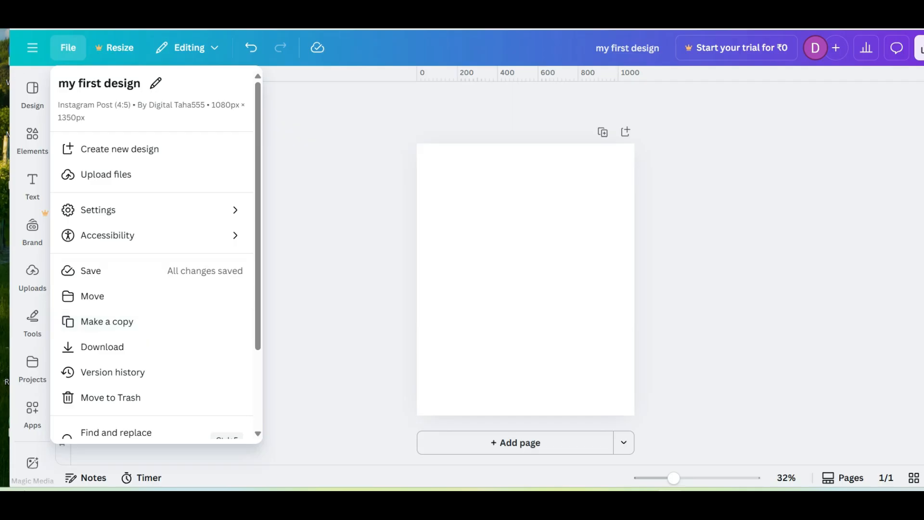
{"action": "left_click", "coordinate": [125, 48]}
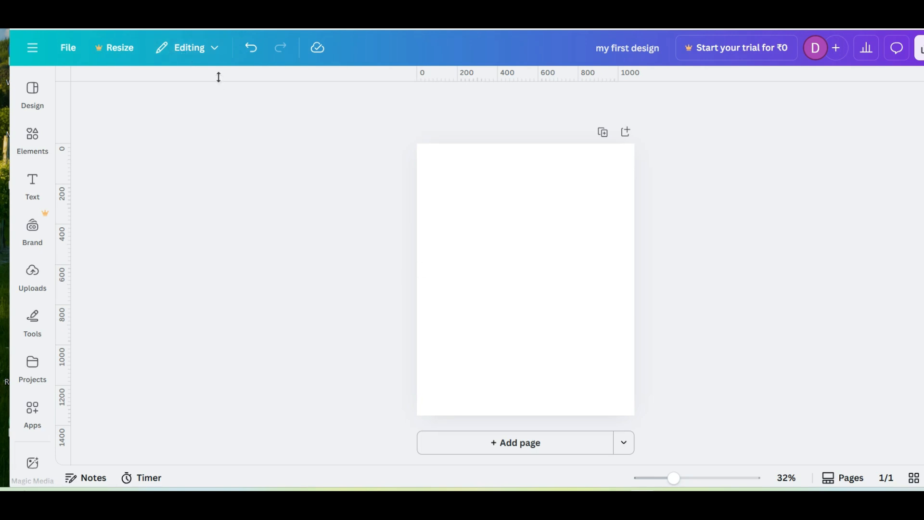
- View the available editing, commenting and viewing modes, and keep the design in editing mode
{"action": "left_click", "coordinate": [215, 47]}
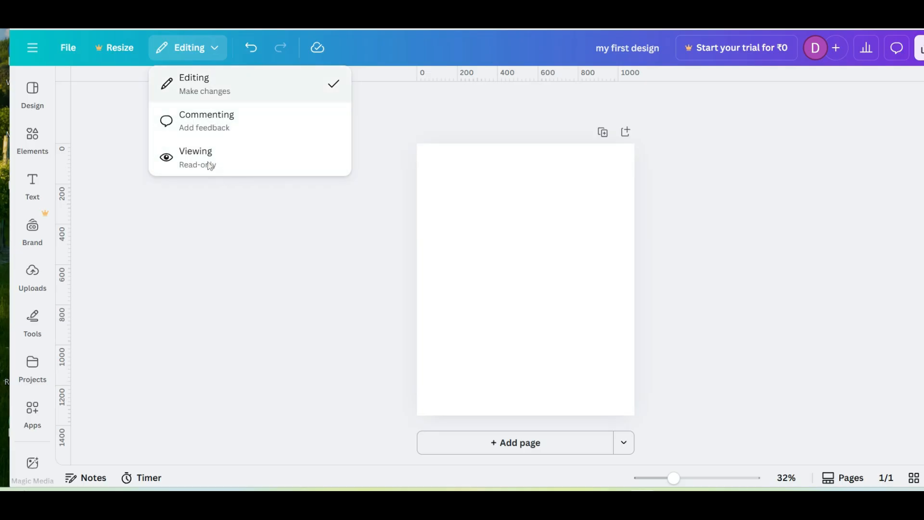
{"action": "left_click", "coordinate": [236, 211]}
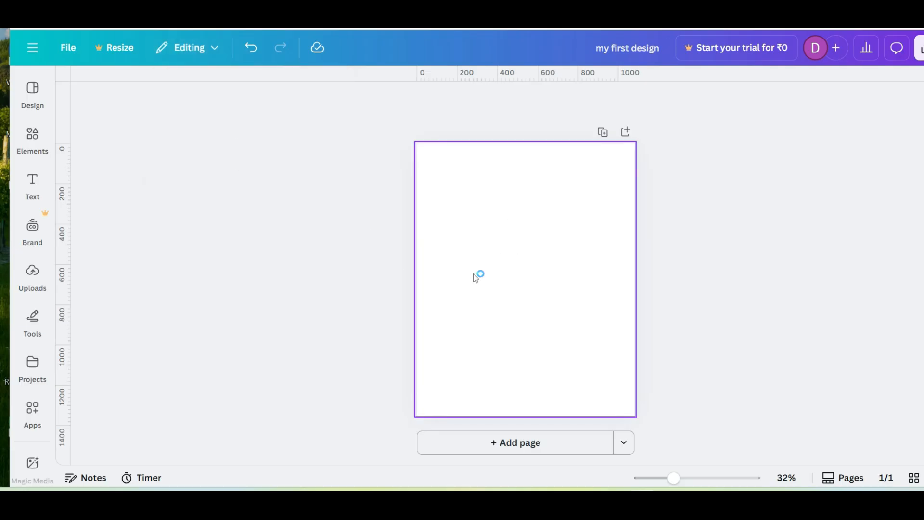
- Undo the design's rename and redo it, twice in a row
{"action": "left_click", "coordinate": [248, 58]}
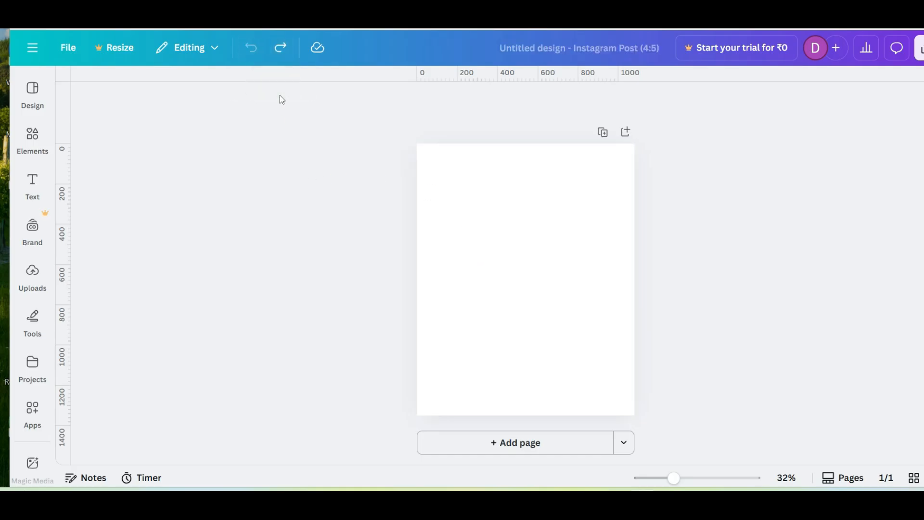
{"action": "left_click", "coordinate": [284, 50]}
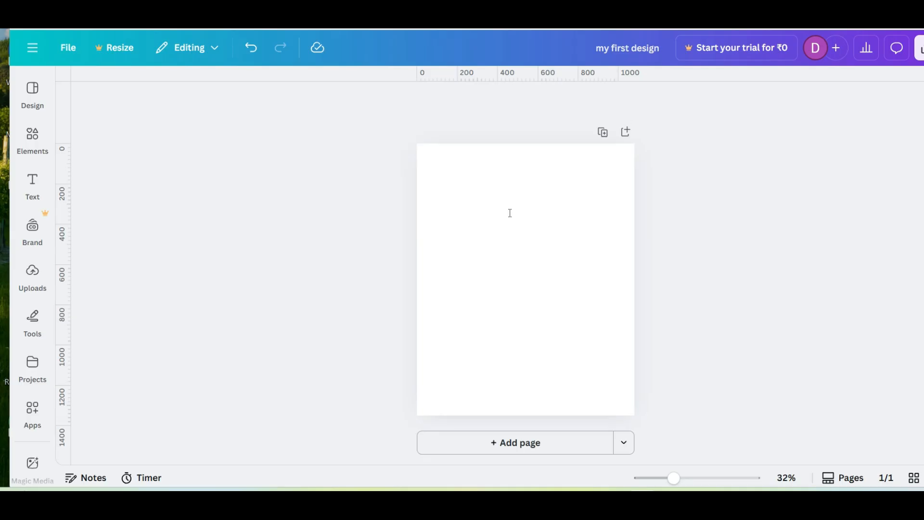
{"action": "left_click", "coordinate": [252, 48]}
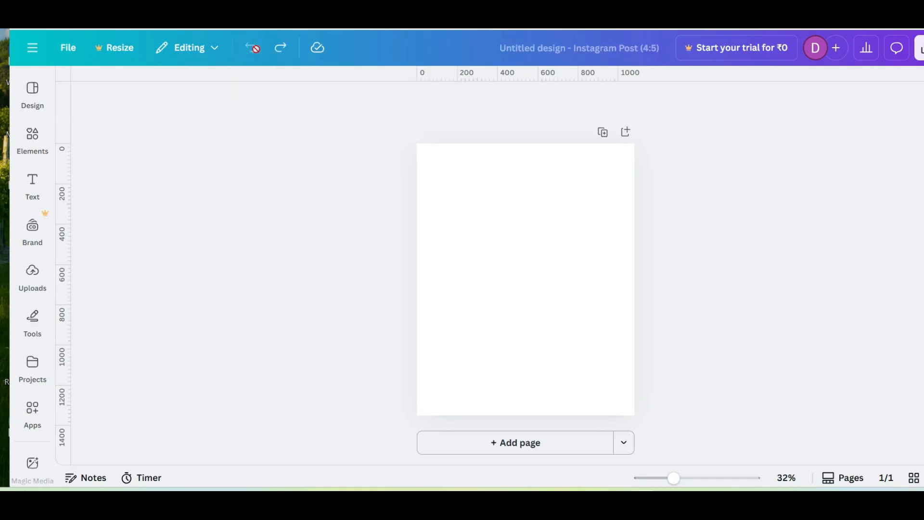
{"action": "left_click", "coordinate": [279, 54]}
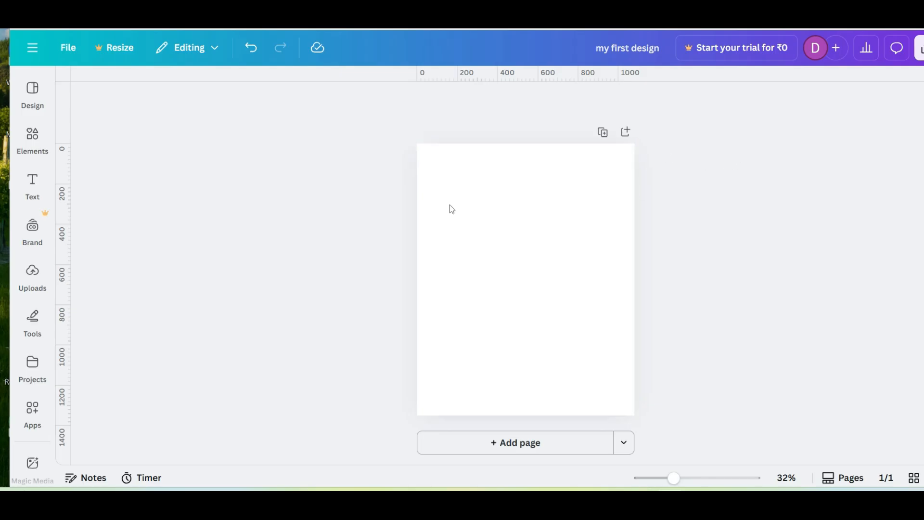
- Look through the design templates and the available styles, including the colour and font combinations and colour palettes
{"action": "left_click", "coordinate": [34, 90]}
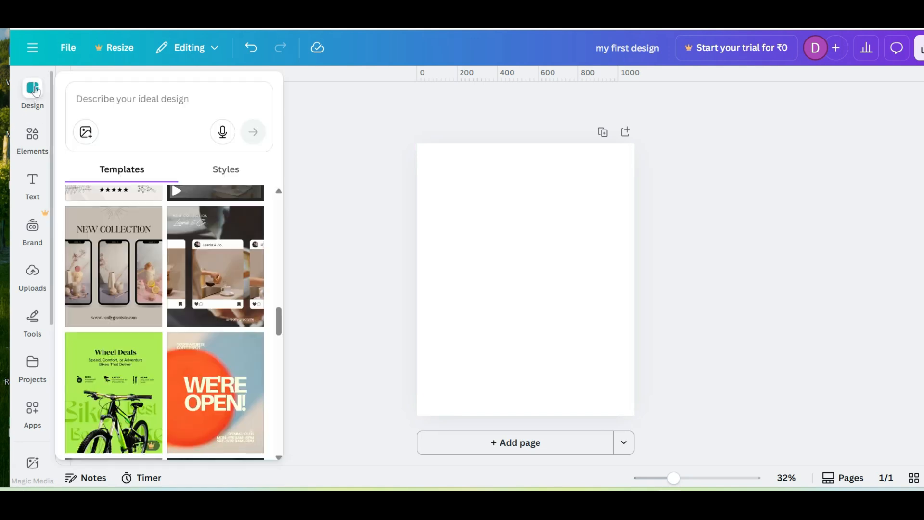
{"action": "left_click", "coordinate": [113, 102]}
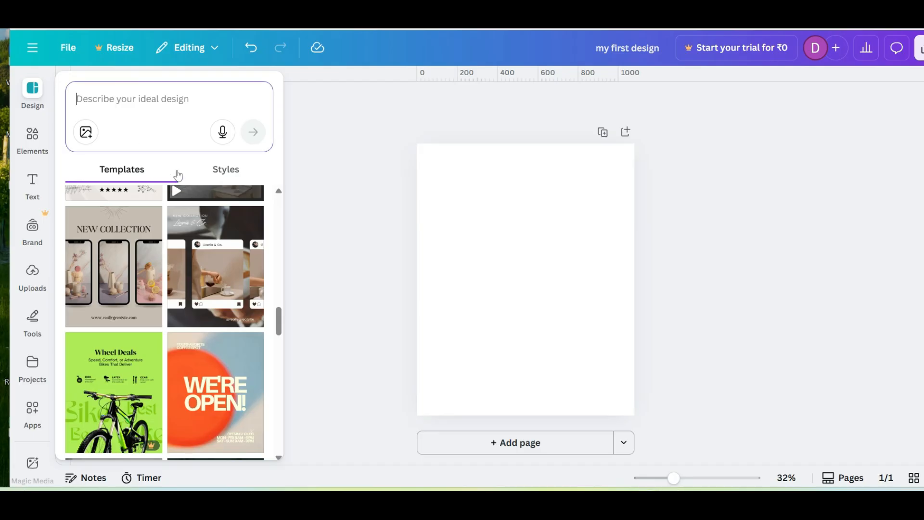
{"action": "left_click", "coordinate": [230, 174]}
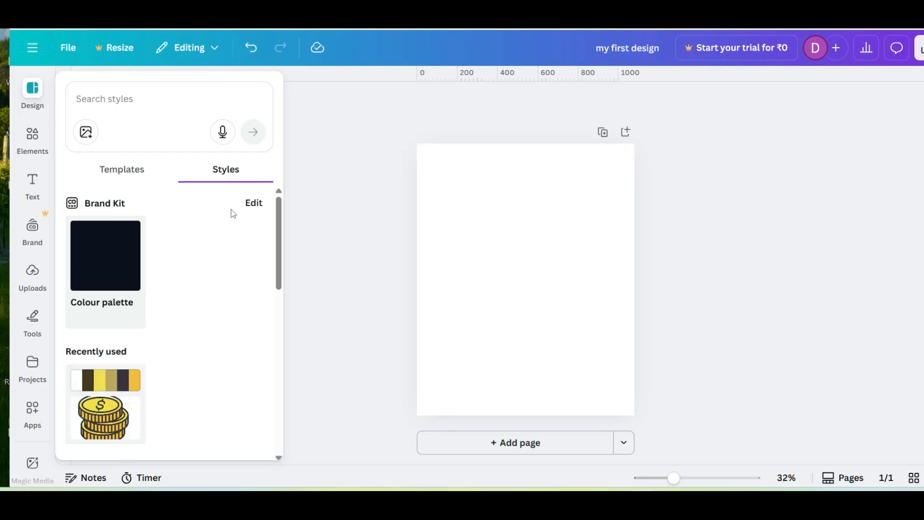
{"action": "scroll", "coordinate": [232, 212], "scroll_direction": "down", "scroll_amount": 4}
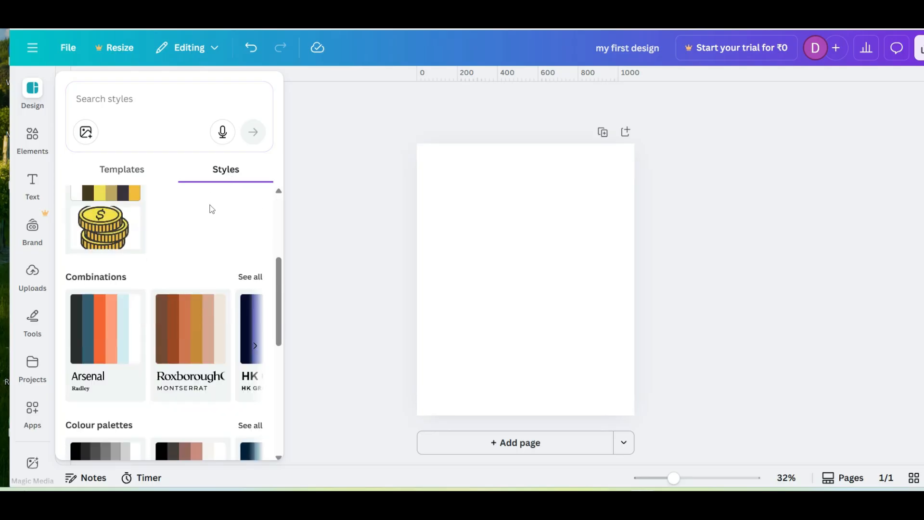
{"action": "scroll", "coordinate": [212, 258], "scroll_direction": "down", "scroll_amount": 4}
{"action": "scroll", "coordinate": [213, 259], "scroll_direction": "up", "scroll_amount": 8}
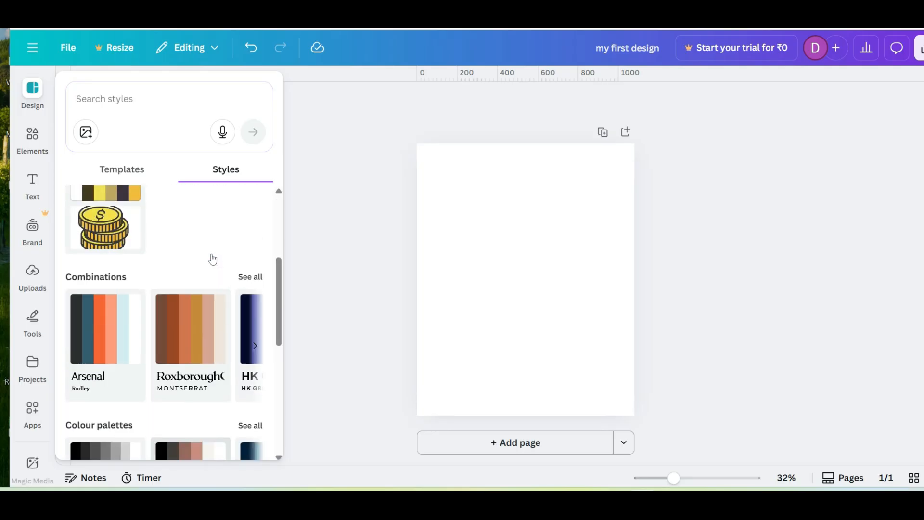
- Look through the keyword suggestions offered for finding elements
{"action": "left_click", "coordinate": [29, 138]}
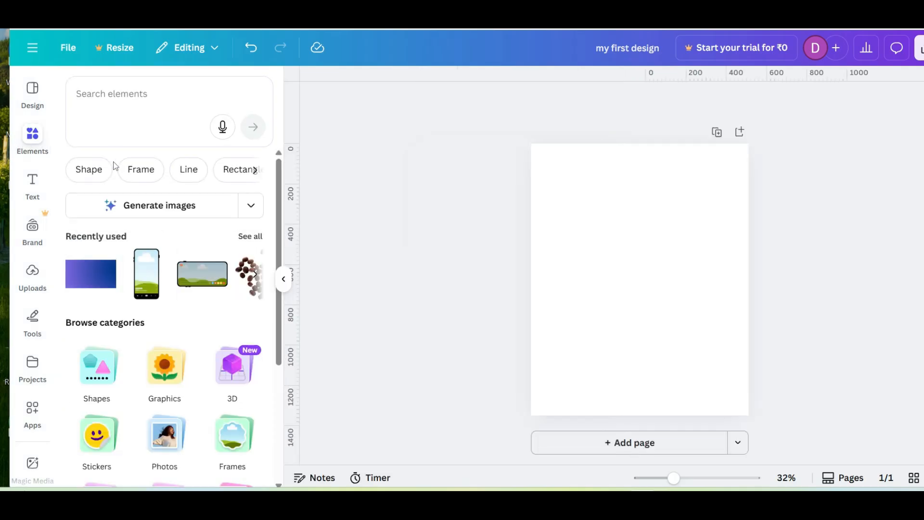
{"action": "left_click", "coordinate": [255, 170]}
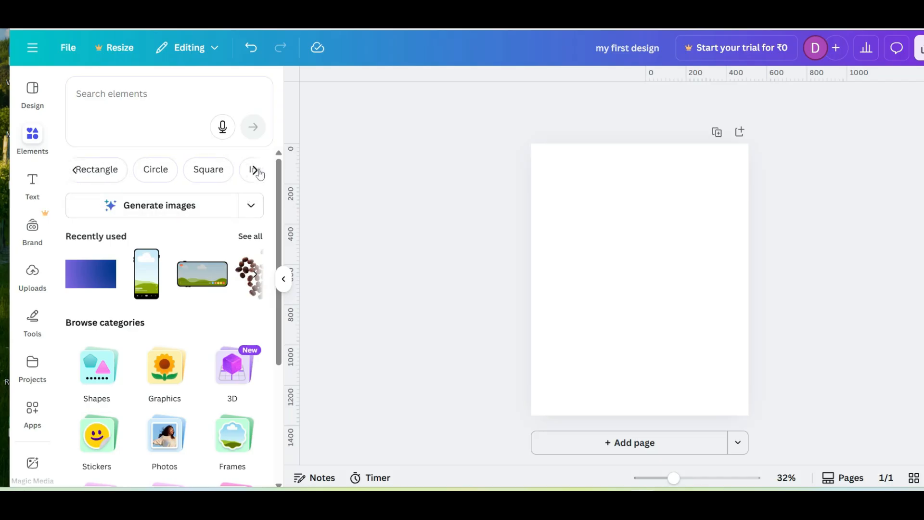
{"action": "left_click", "coordinate": [256, 170]}
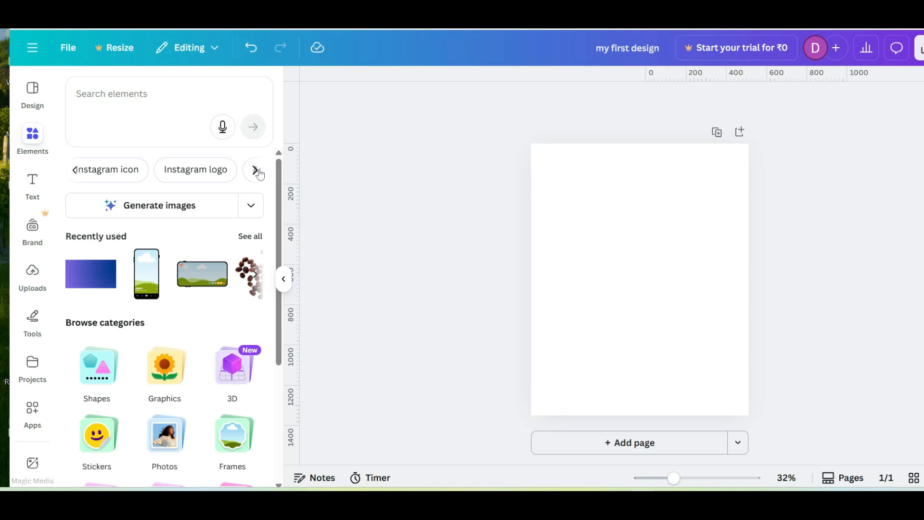
{"action": "left_click", "coordinate": [179, 103]}
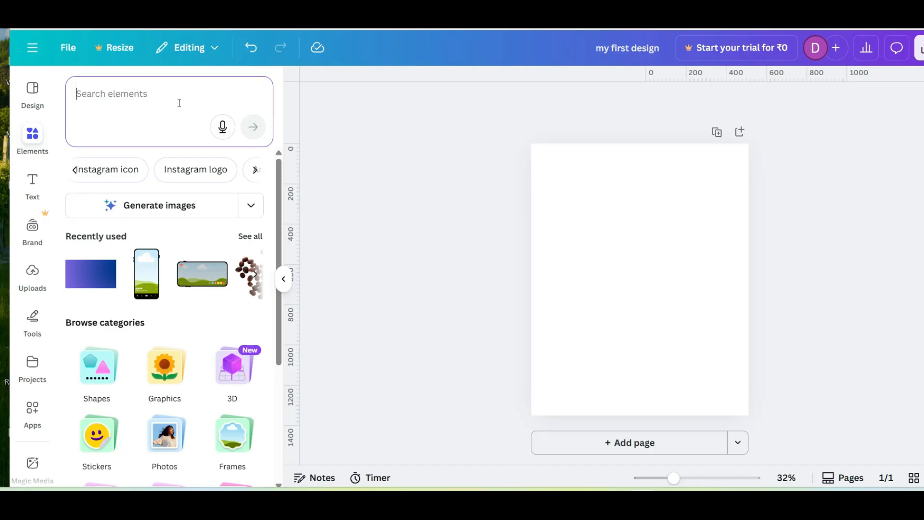
{"action": "type", "text": "poster"}
{"action": "key", "text": "BackSpace"}
{"action": "key", "text": "BackSpace"}
{"action": "key", "text": "BackSpace"}
{"action": "key", "text": "BackSpace"}
{"action": "key", "text": "BackSpace"}
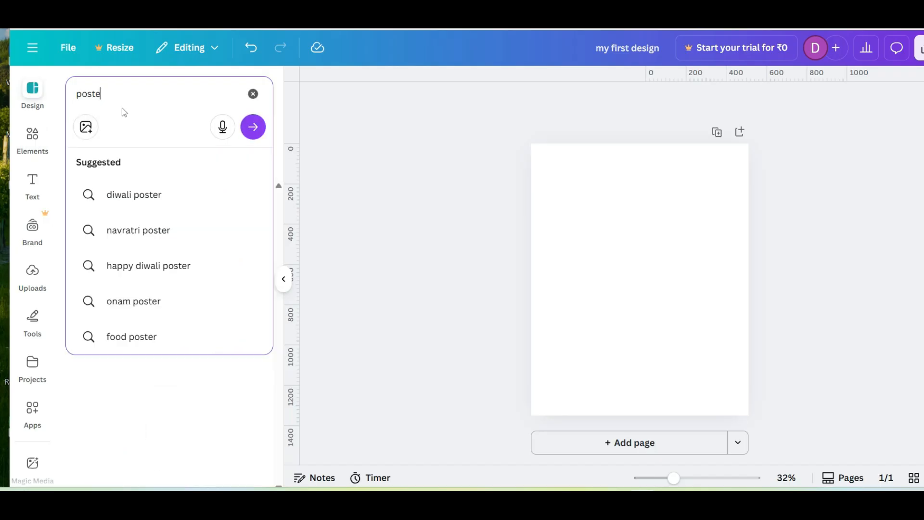
{"action": "key", "text": "BackSpace"}
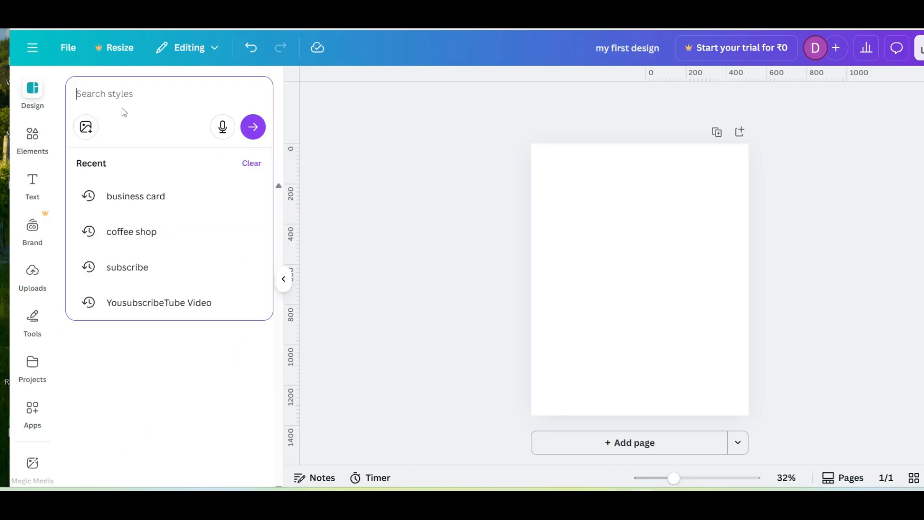
- Search the design library for "digital marketing poster" and show the matching templates
{"action": "type", "text": "digit"}
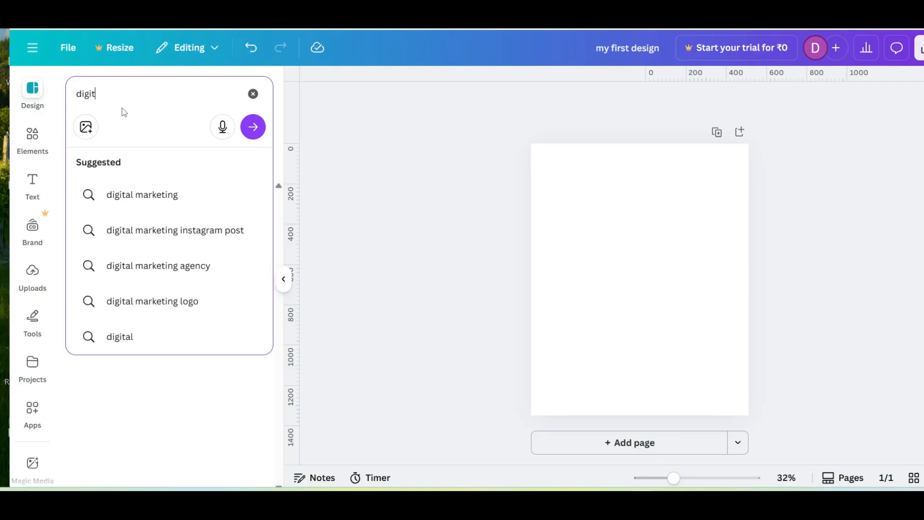
{"action": "type", "text": "al "}
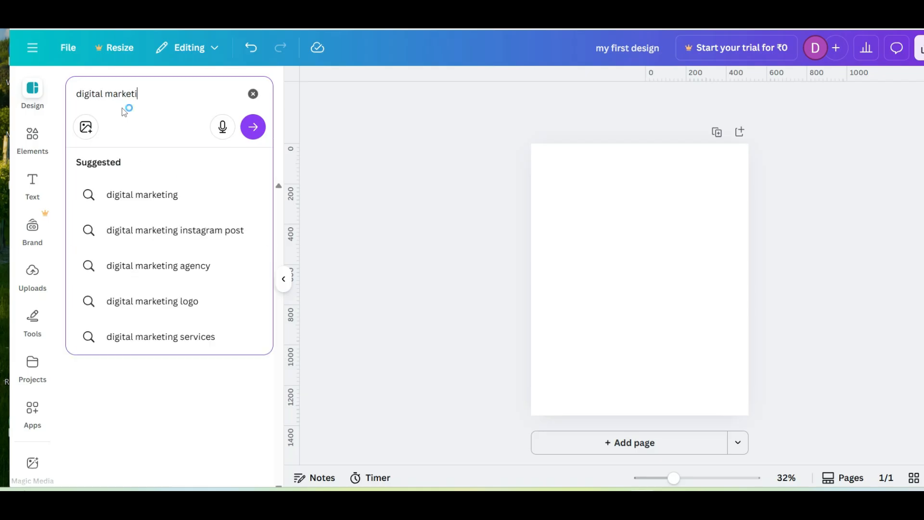
{"action": "type", "text": "marketing poster"}
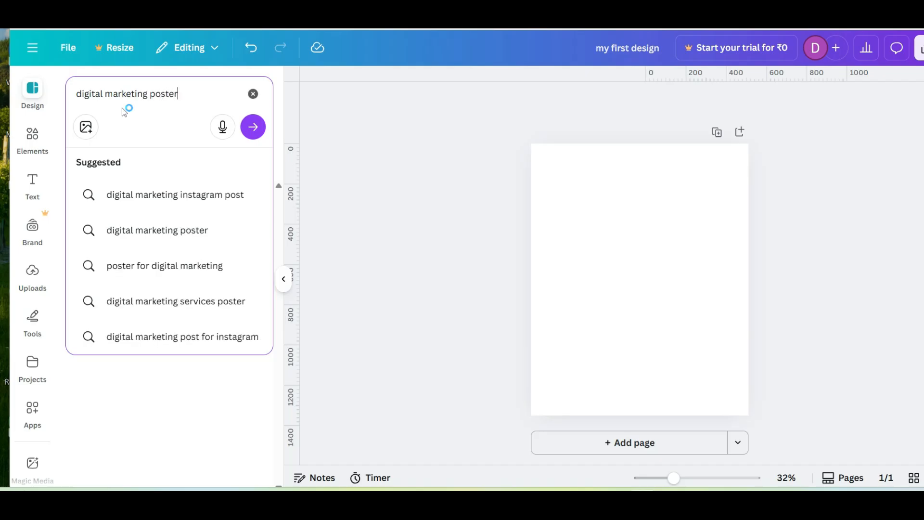
{"action": "key", "text": "Return"}
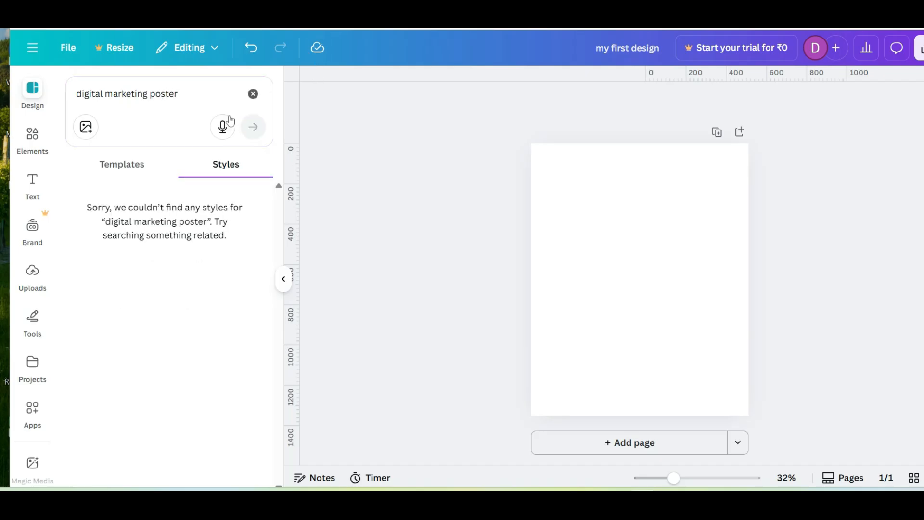
{"action": "left_click", "coordinate": [123, 167]}
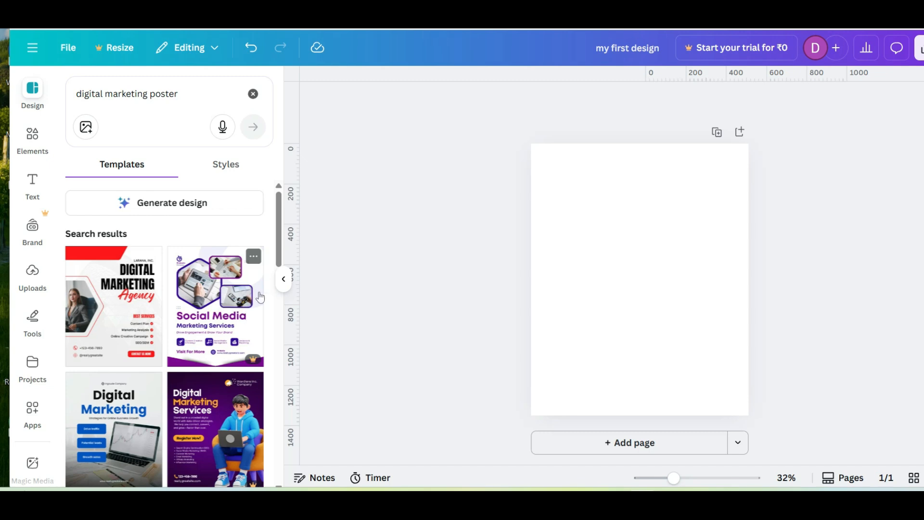
- Find the blue and white "We're Looking For Digital Marketing" job vacancy template and apply it to the blank page
{"action": "scroll", "coordinate": [215, 406], "scroll_direction": "down", "scroll_amount": 1}
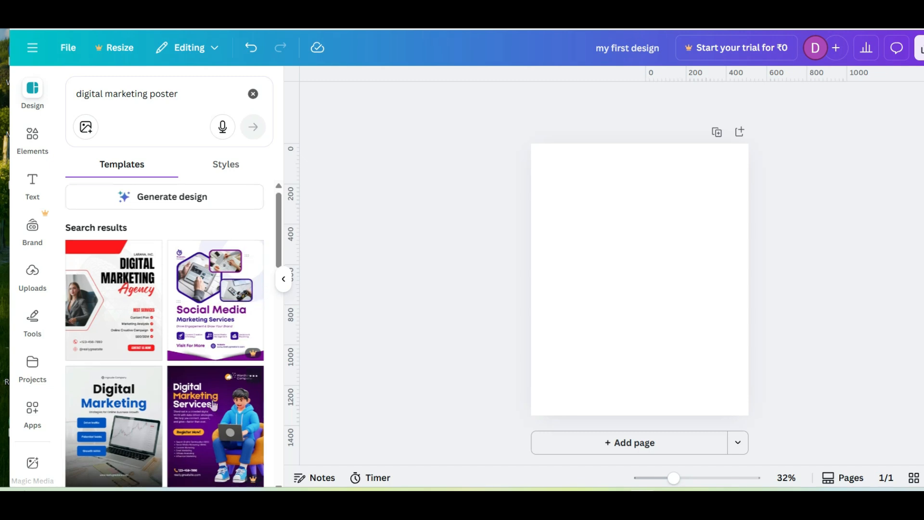
{"action": "scroll", "coordinate": [215, 405], "scroll_direction": "down", "scroll_amount": 8}
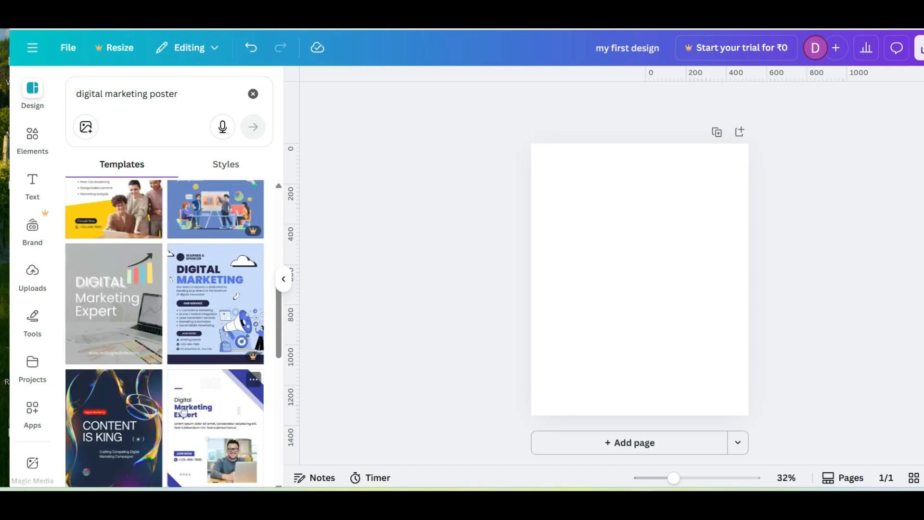
{"action": "scroll", "coordinate": [168, 356], "scroll_direction": "down", "scroll_amount": 4}
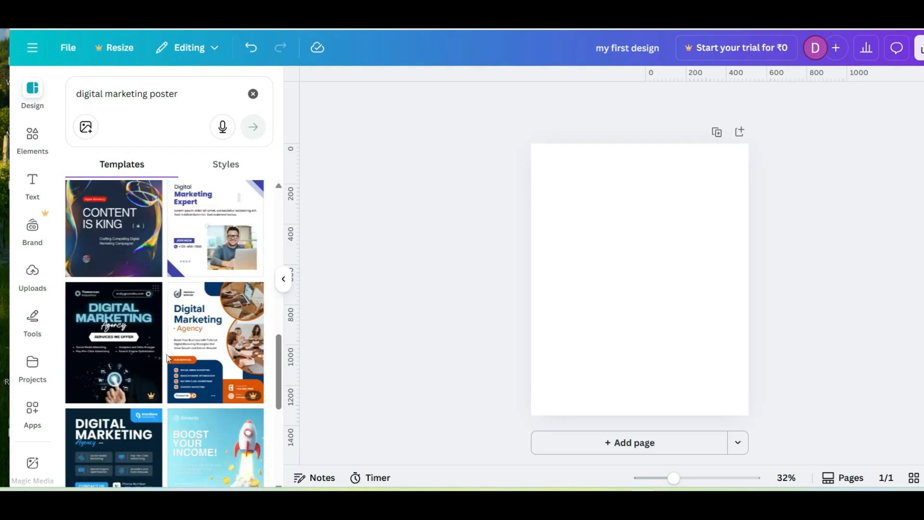
{"action": "scroll", "coordinate": [168, 357], "scroll_direction": "down", "scroll_amount": 6}
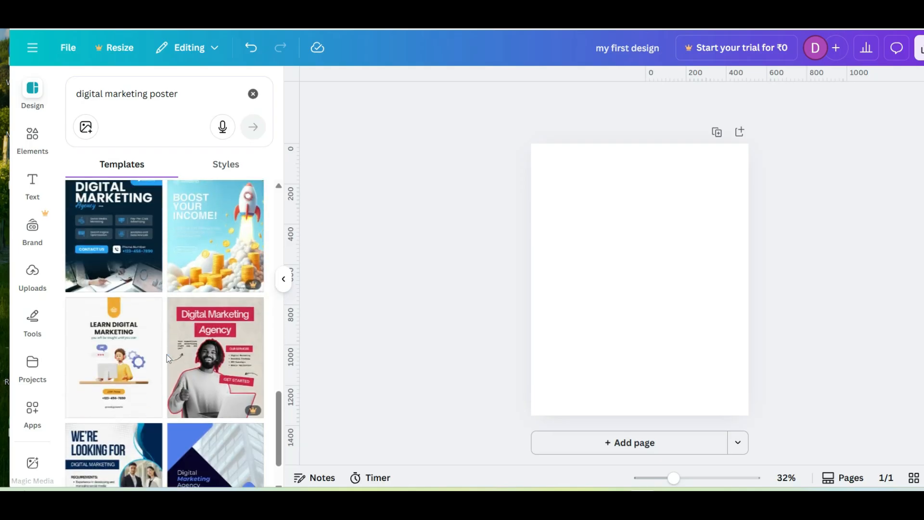
{"action": "scroll", "coordinate": [167, 355], "scroll_direction": "down", "scroll_amount": 4}
{"action": "left_click", "coordinate": [134, 309]}
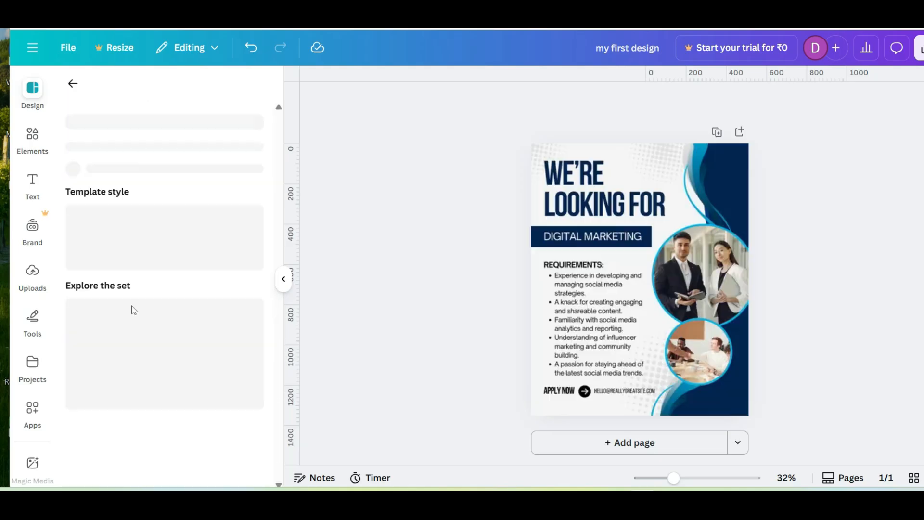
- Move the "WE'RE LOOKING FOR" heading and the large circular photo slightly up and to the left
{"action": "left_click", "coordinate": [623, 193]}
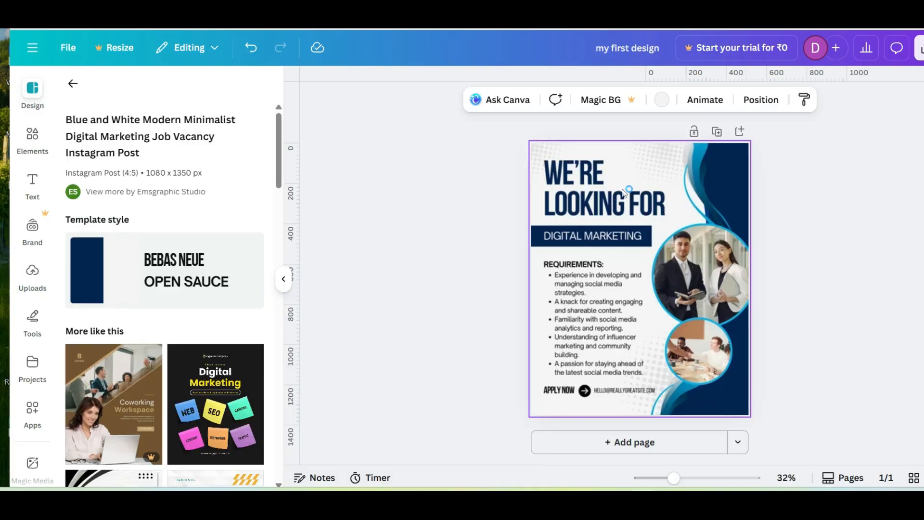
{"action": "left_click", "coordinate": [625, 190]}
{"action": "left_click_drag", "start_coordinate": [619, 187], "coordinate": [607, 170]}
{"action": "mouse_move", "coordinate": [707, 261]}
{"action": "left_mouse_down"}
{"action": "mouse_move", "coordinate": [683, 250]}
{"action": "mouse_move", "coordinate": [693, 250]}
{"action": "left_mouse_up"}
- Move the small circular photo slightly down and the wave shape at the page's lower edge up
{"action": "left_click", "coordinate": [689, 358]}
{"action": "mouse_move", "coordinate": [689, 358]}
{"action": "left_mouse_down"}
{"action": "mouse_move", "coordinate": [684, 382]}
{"action": "mouse_move", "coordinate": [688, 362]}
{"action": "left_mouse_up"}
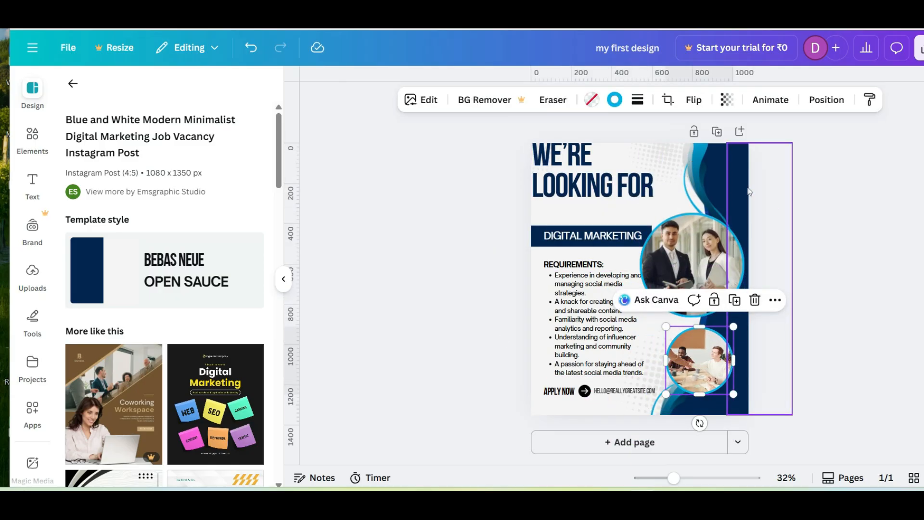
{"action": "left_click", "coordinate": [695, 195]}
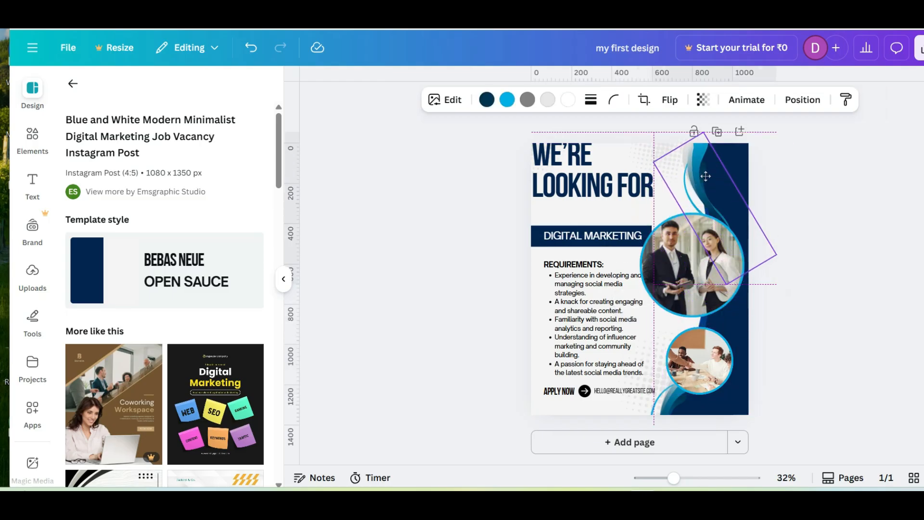
{"action": "left_click_drag", "start_coordinate": [669, 403], "coordinate": [663, 370]}
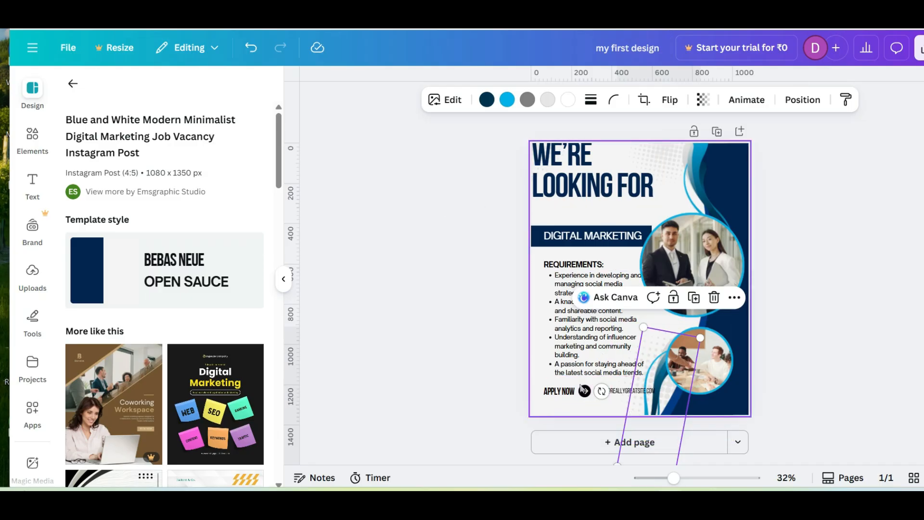
- Open the elements library and look through its browse categories, from shapes and graphics down to sheets and tables
{"action": "left_click", "coordinate": [40, 137]}
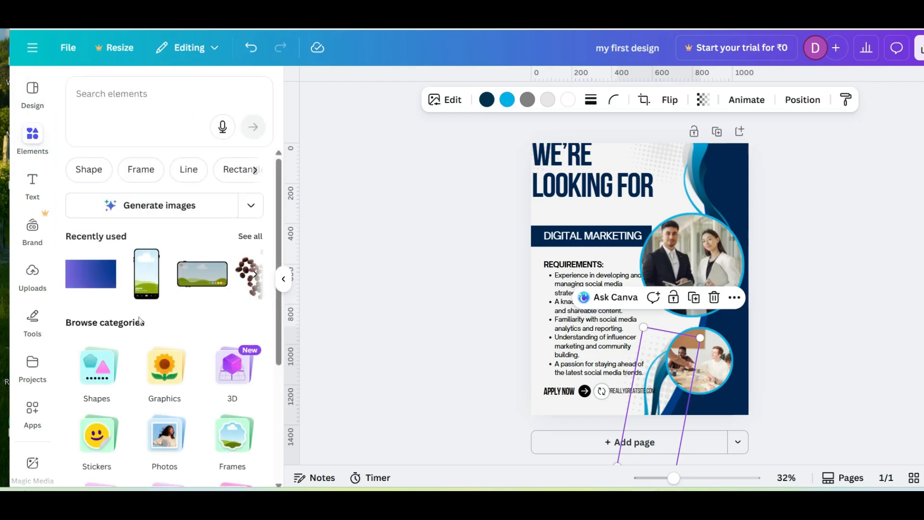
{"action": "scroll", "coordinate": [139, 320], "scroll_direction": "down", "scroll_amount": 4}
{"action": "scroll", "coordinate": [139, 321], "scroll_direction": "up", "scroll_amount": 4}
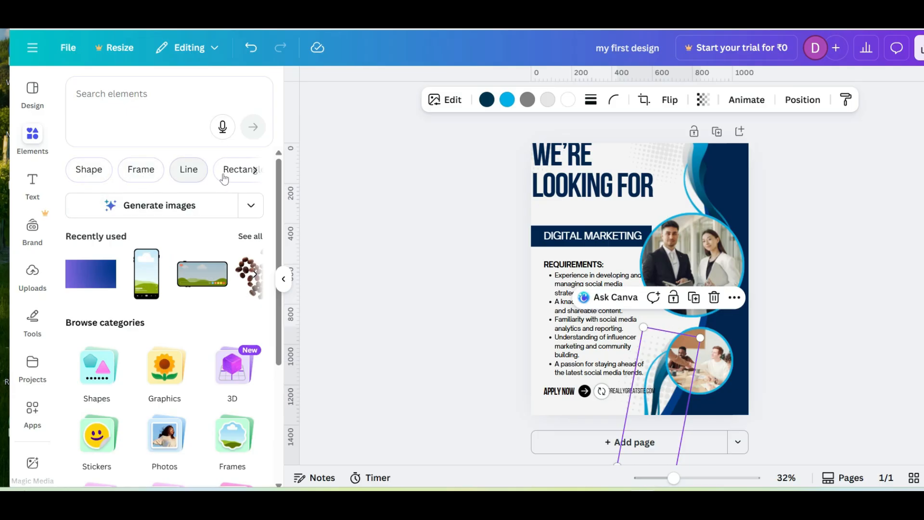
{"action": "scroll", "coordinate": [190, 264], "scroll_direction": "down", "scroll_amount": 4}
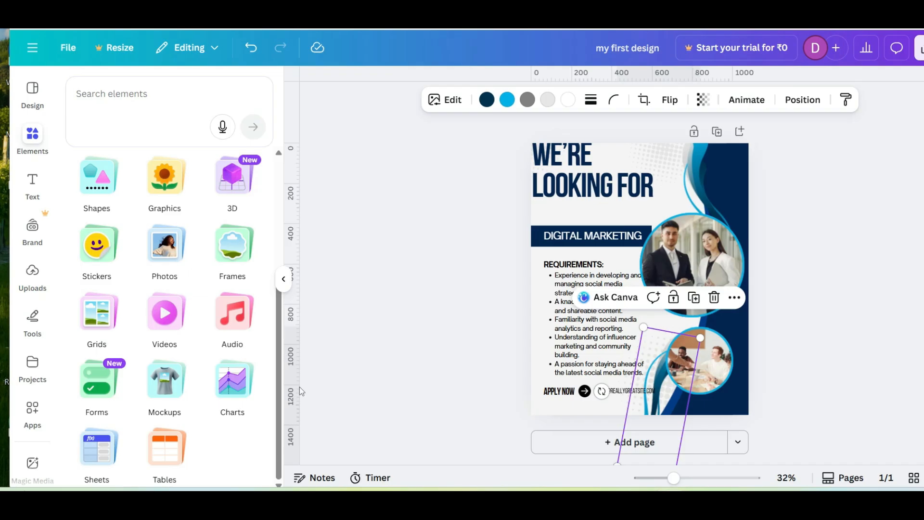
- Search the elements library for "mango" and look through the matching graphics, photos, videos, frames and audio
{"action": "left_click", "coordinate": [166, 101]}
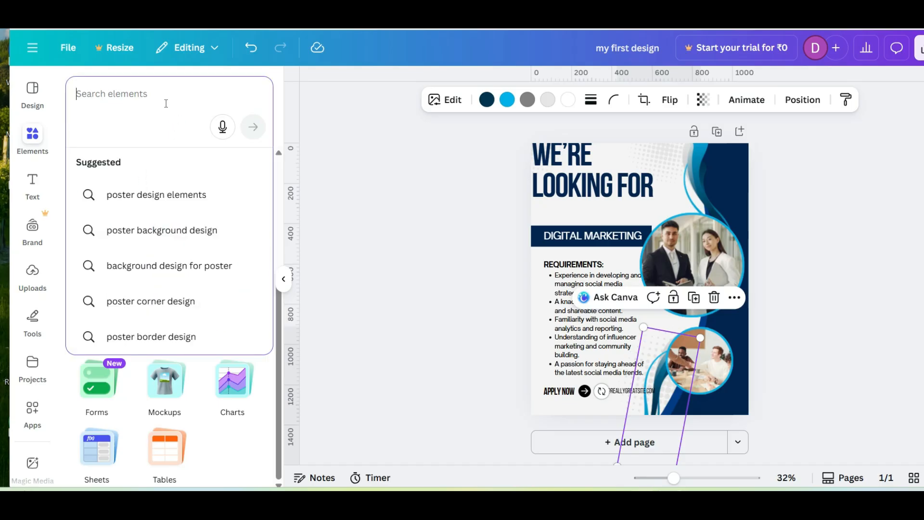
{"action": "type", "text": "mangp"}
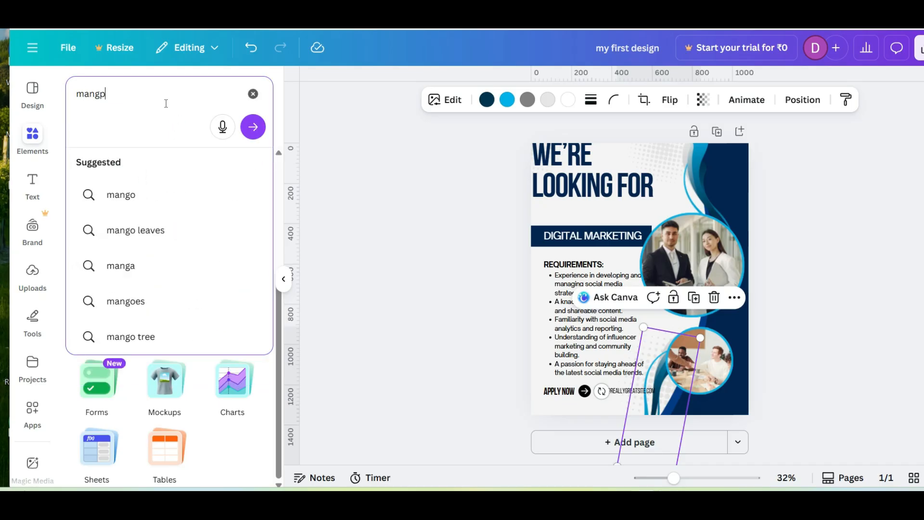
{"action": "key", "text": "BackSpace"}
{"action": "type", "text": "o"}
{"action": "key", "text": "Return"}
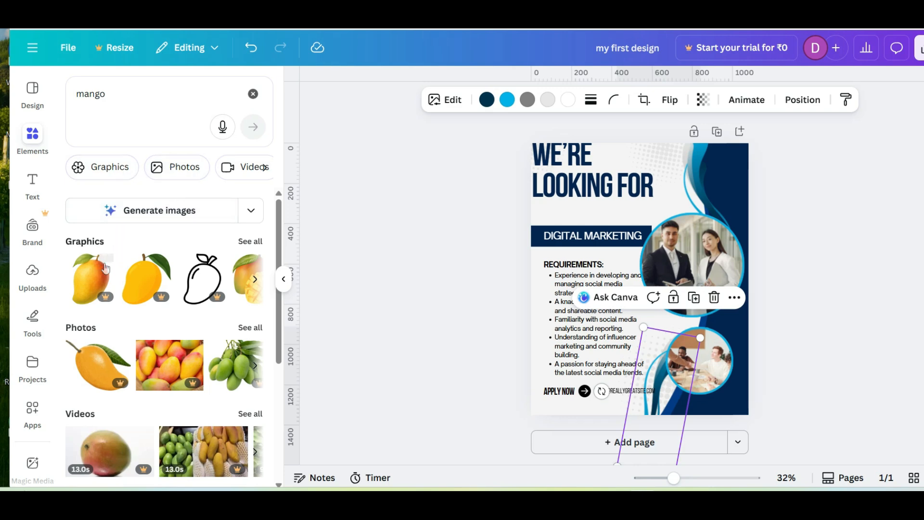
{"action": "scroll", "coordinate": [95, 341], "scroll_direction": "down", "scroll_amount": 4}
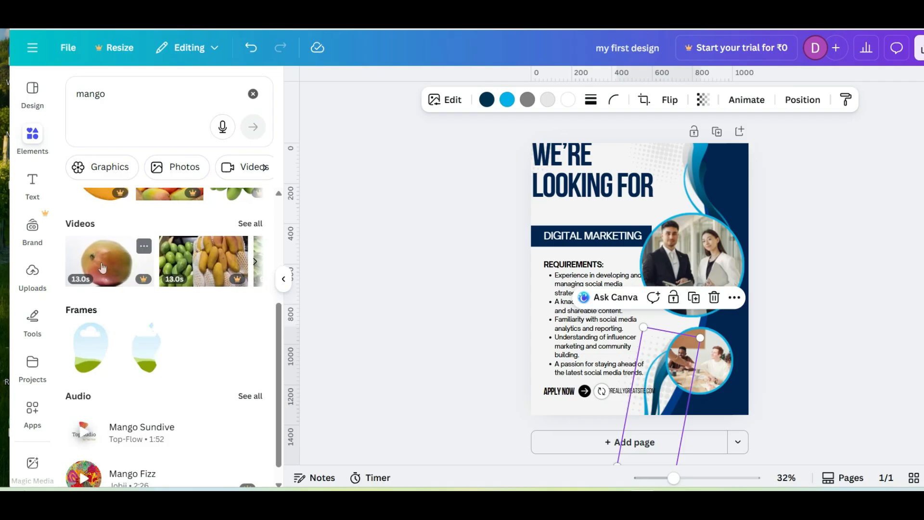
{"action": "scroll", "coordinate": [99, 284], "scroll_direction": "down", "scroll_amount": 1}
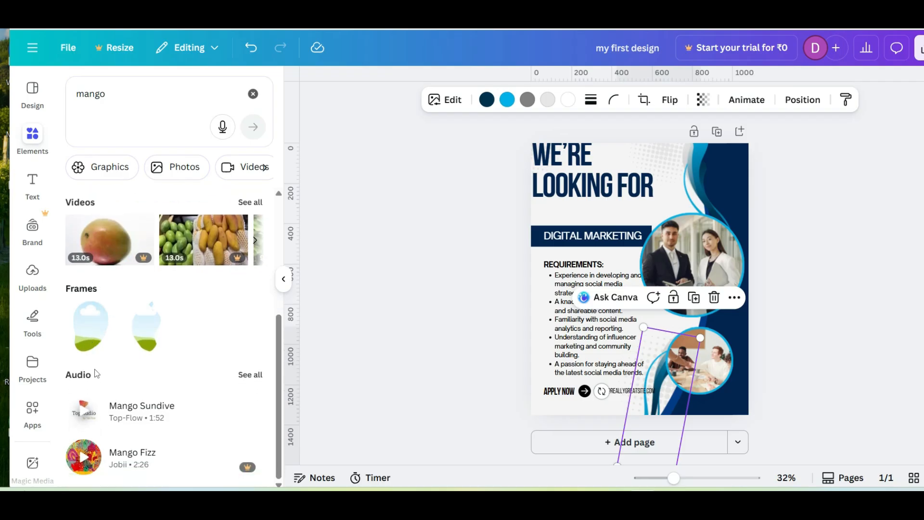
{"action": "scroll", "coordinate": [96, 374], "scroll_direction": "up", "scroll_amount": 5}
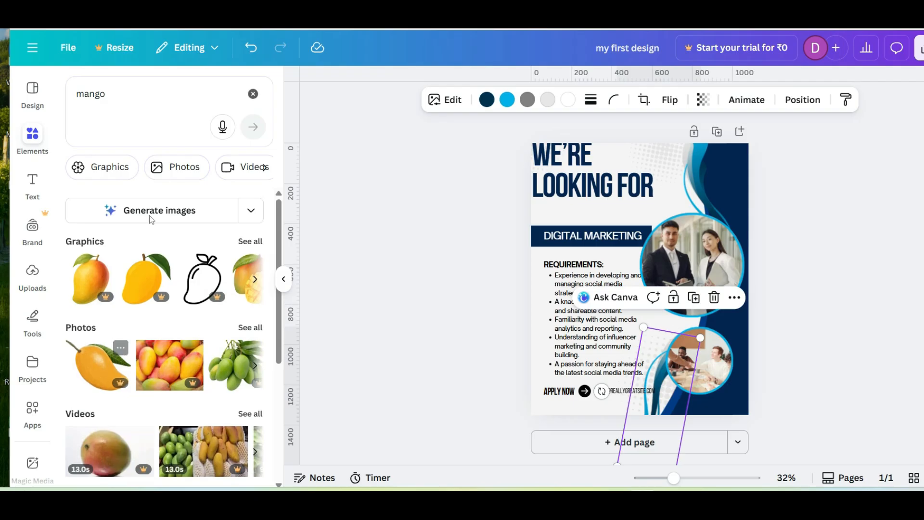
- Add a default heading, a subheading and a little bit of body text to the blank page
{"action": "left_click", "coordinate": [29, 191]}
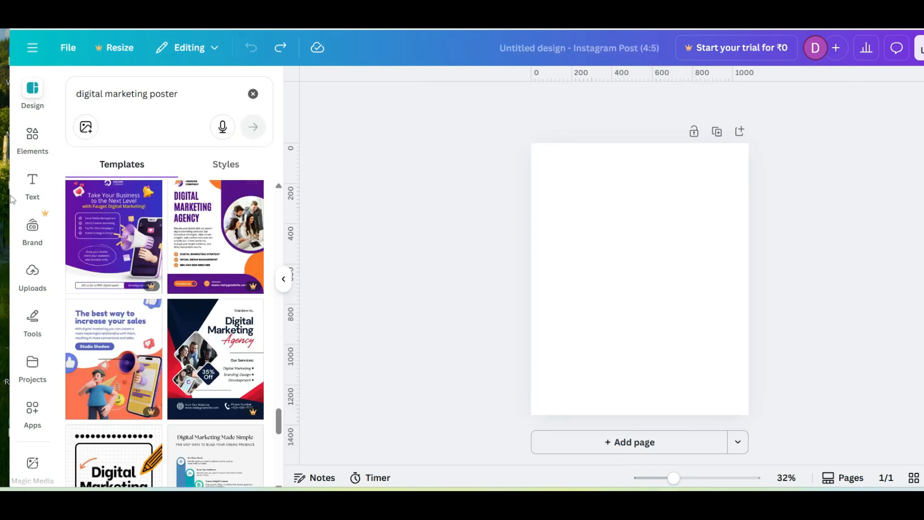
{"action": "left_click", "coordinate": [30, 199]}
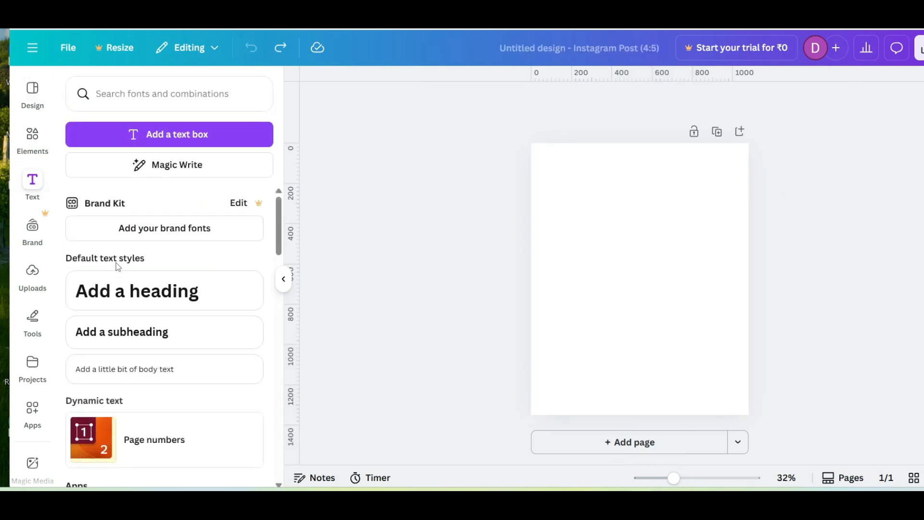
{"action": "scroll", "coordinate": [118, 267], "scroll_direction": "down", "scroll_amount": 4}
{"action": "scroll", "coordinate": [121, 269], "scroll_direction": "up", "scroll_amount": 3}
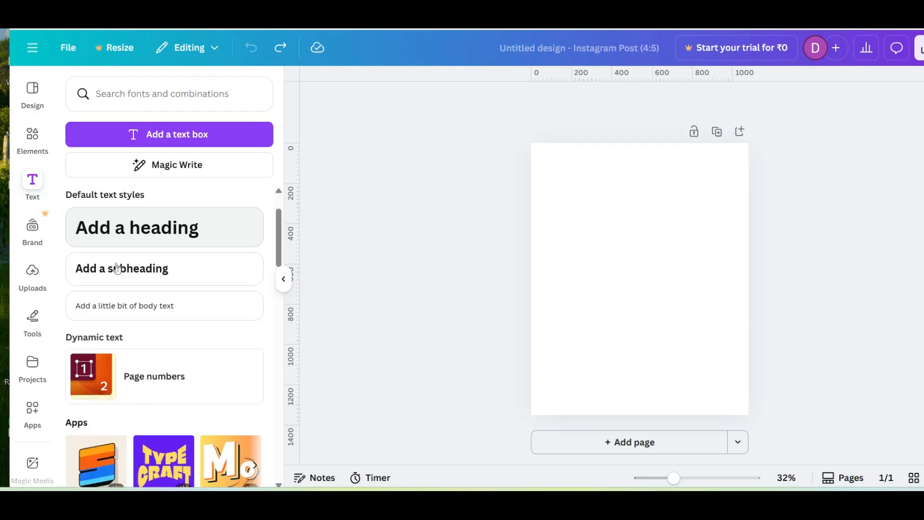
{"action": "left_click", "coordinate": [148, 235]}
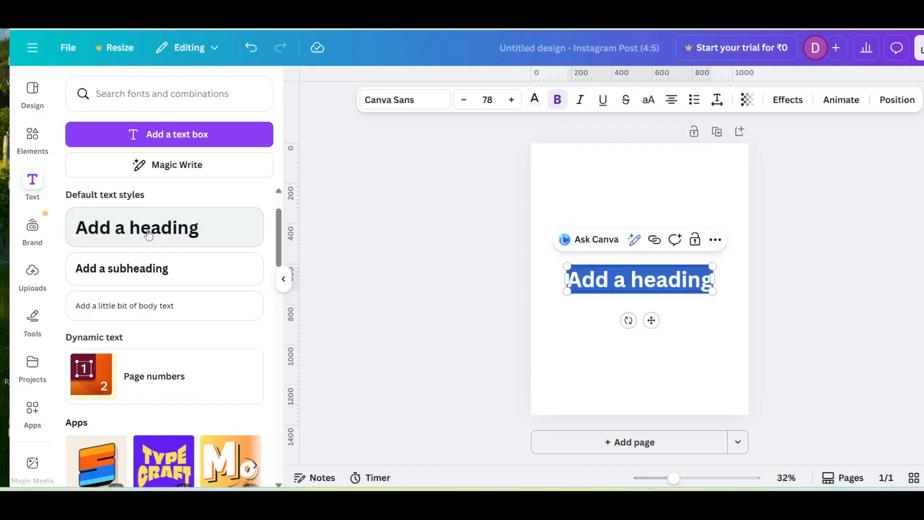
{"action": "left_click", "coordinate": [147, 271]}
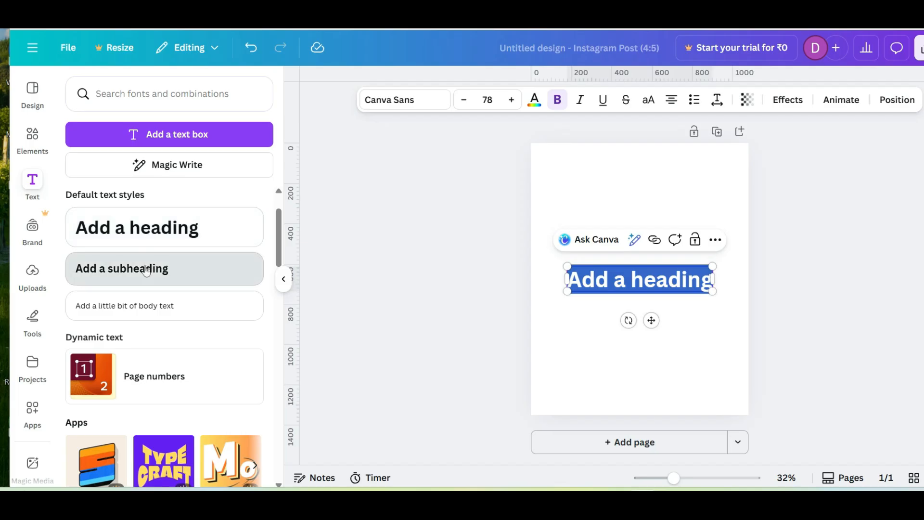
{"action": "left_click", "coordinate": [144, 309]}
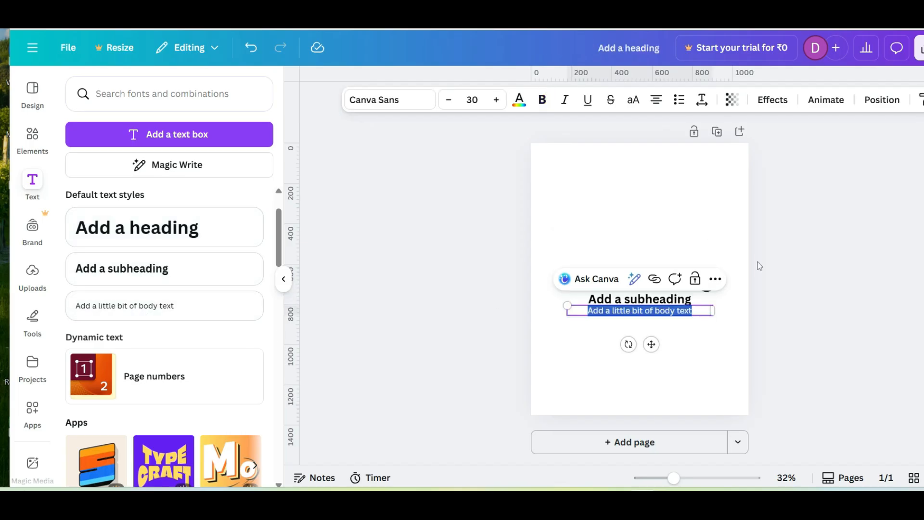
{"action": "left_click", "coordinate": [734, 281]}
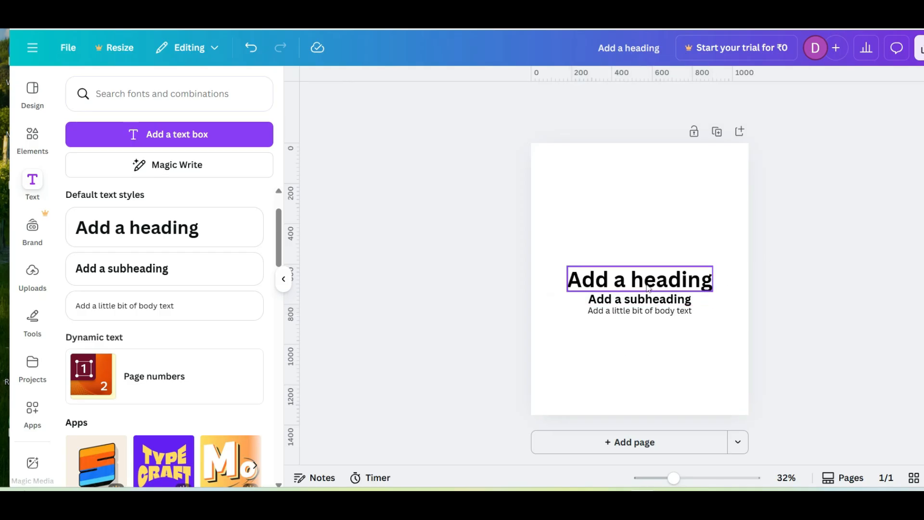
- Space out the three text lines by moving the heading and subheading up and the body text slightly up
{"action": "left_click", "coordinate": [649, 288]}
{"action": "left_click_drag", "start_coordinate": [648, 288], "coordinate": [642, 235]}
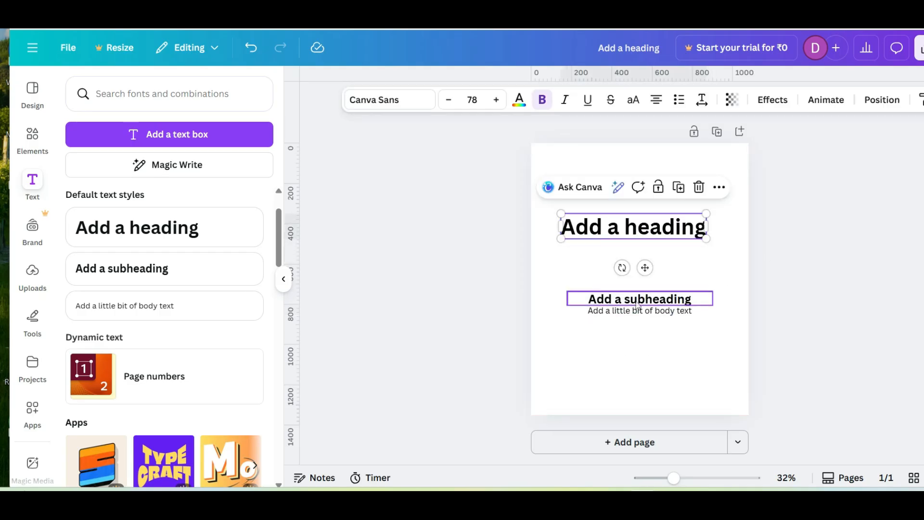
{"action": "left_click_drag", "start_coordinate": [638, 305], "coordinate": [639, 276]}
{"action": "left_click", "coordinate": [642, 311]}
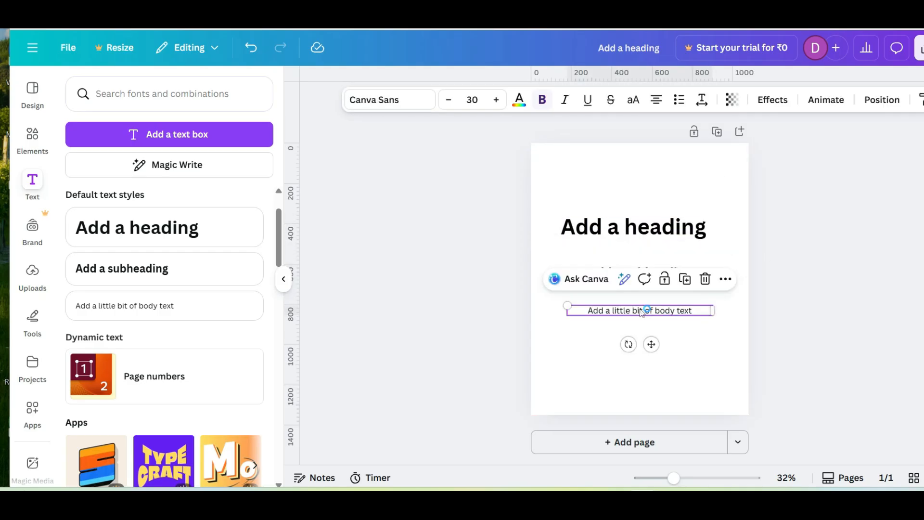
{"action": "left_click_drag", "start_coordinate": [641, 312], "coordinate": [641, 306]}
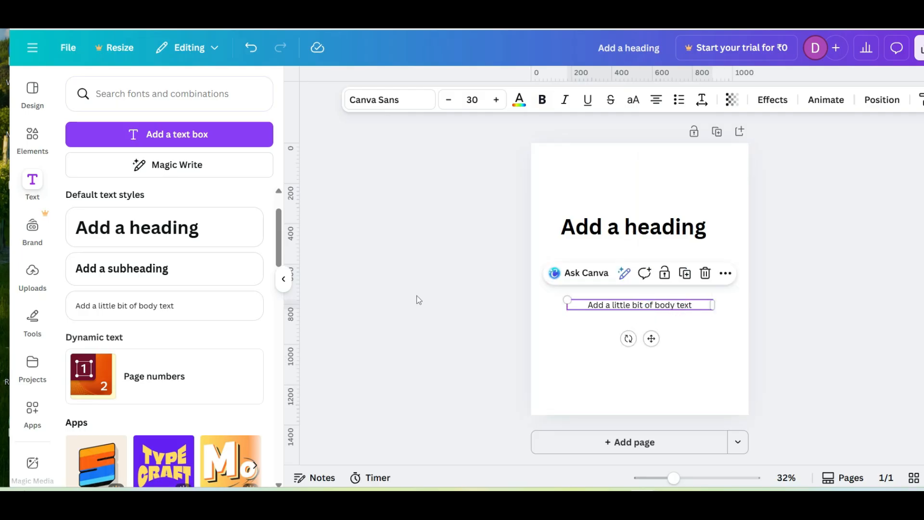
- Find the "Happy BIRTHDAY" font combination, add it to the page and place it just below the body text
{"action": "scroll", "coordinate": [201, 262], "scroll_direction": "down", "scroll_amount": 4}
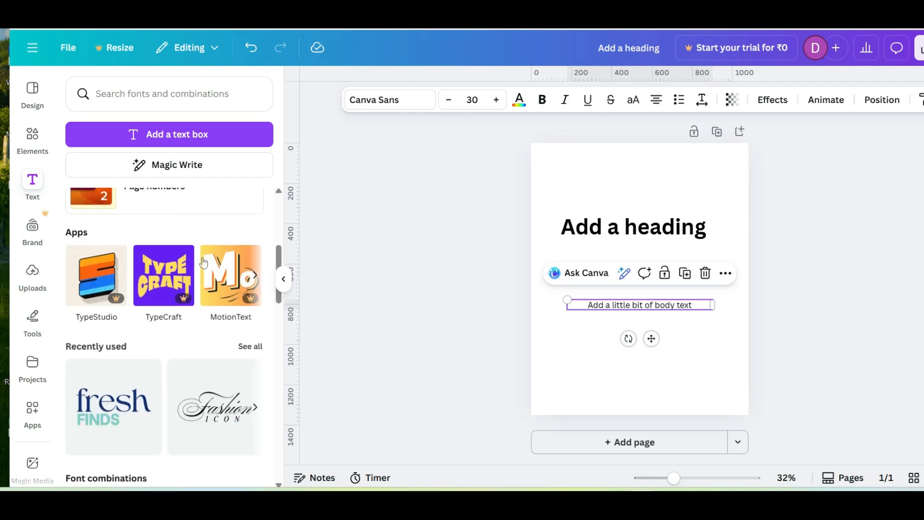
{"action": "scroll", "coordinate": [203, 263], "scroll_direction": "down", "scroll_amount": 10}
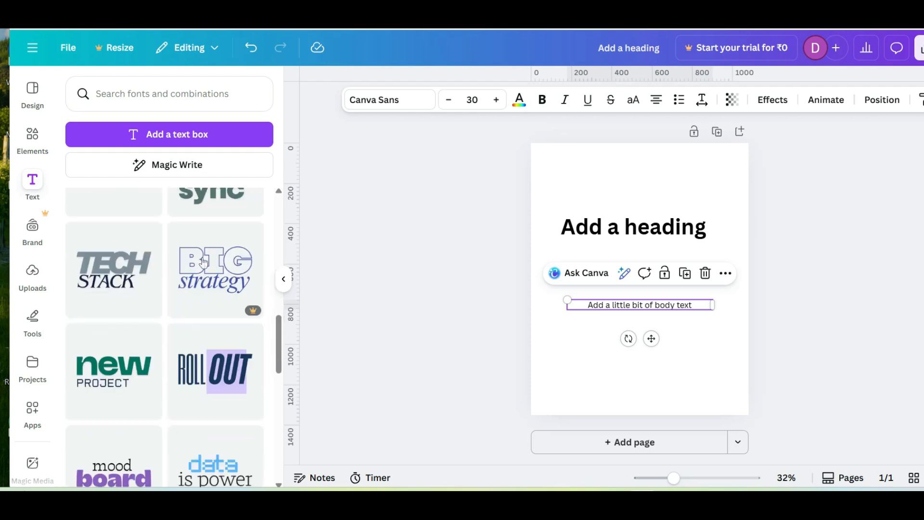
{"action": "scroll", "coordinate": [203, 263], "scroll_direction": "down", "scroll_amount": 10}
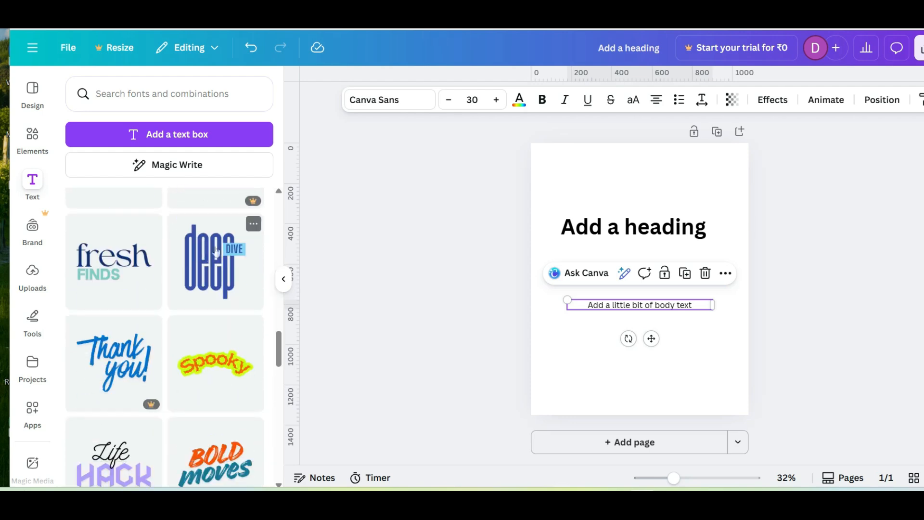
{"action": "scroll", "coordinate": [135, 298], "scroll_direction": "down", "scroll_amount": 4}
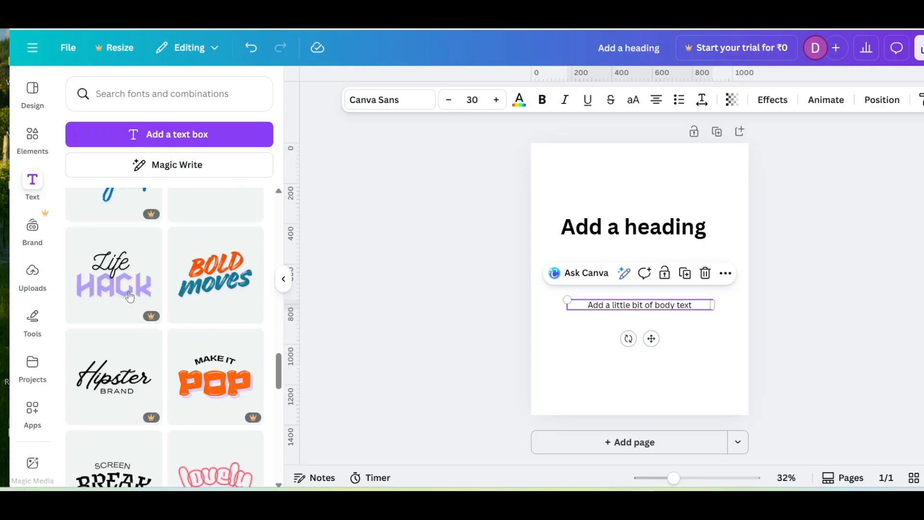
{"action": "scroll", "coordinate": [132, 346], "scroll_direction": "down", "scroll_amount": 8}
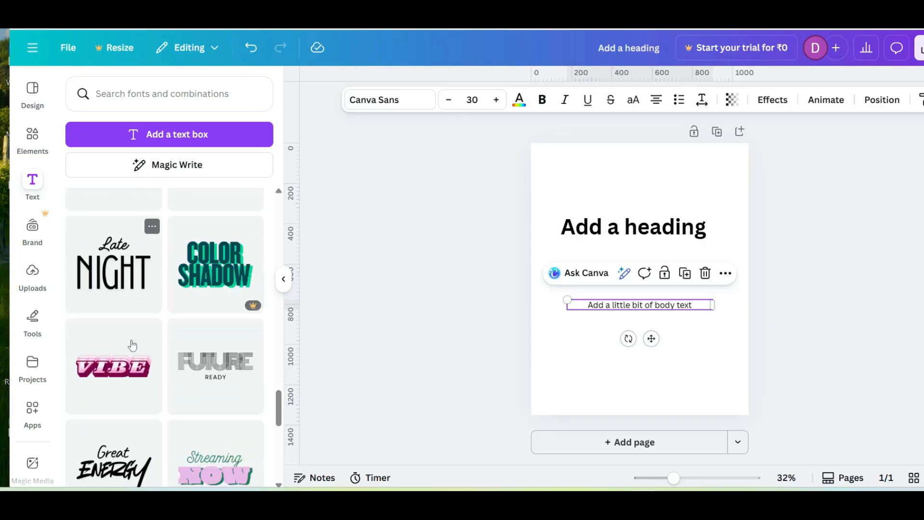
{"action": "scroll", "coordinate": [133, 345], "scroll_direction": "down", "scroll_amount": 3}
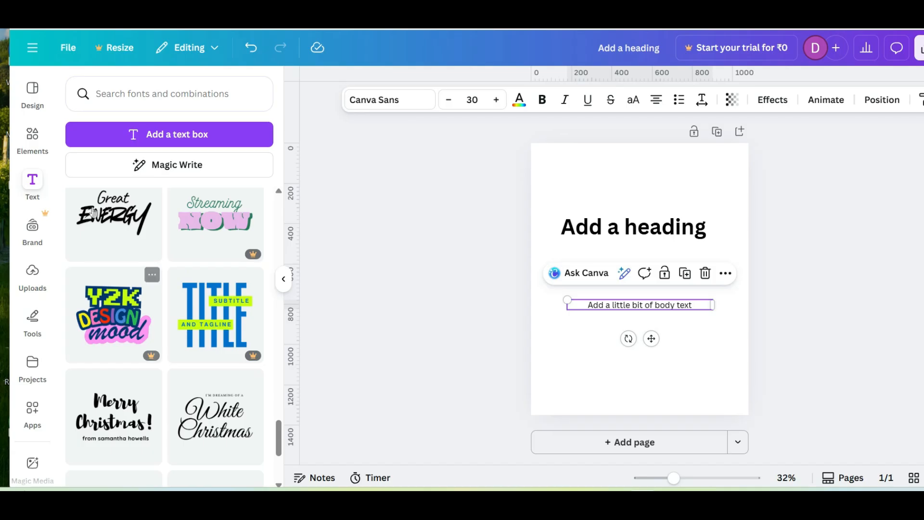
{"action": "scroll", "coordinate": [109, 257], "scroll_direction": "down", "scroll_amount": 4}
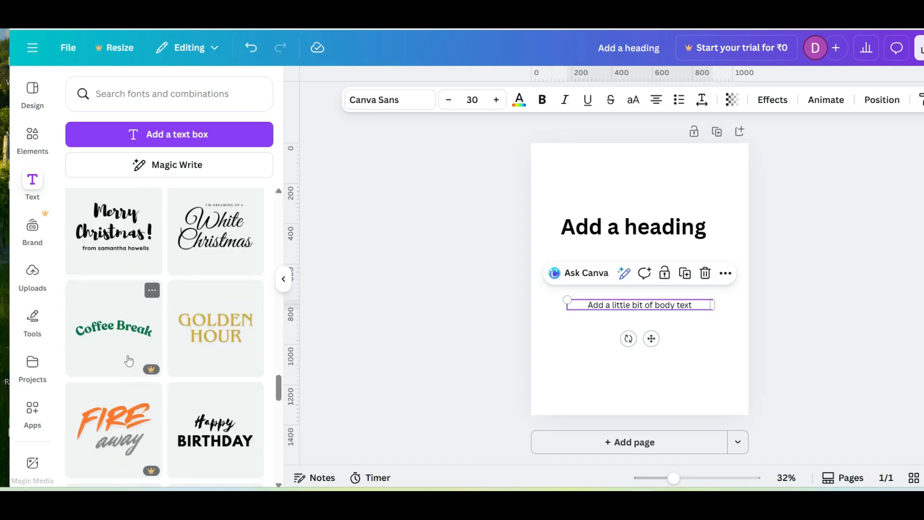
{"action": "left_click_drag", "start_coordinate": [197, 446], "coordinate": [652, 340]}
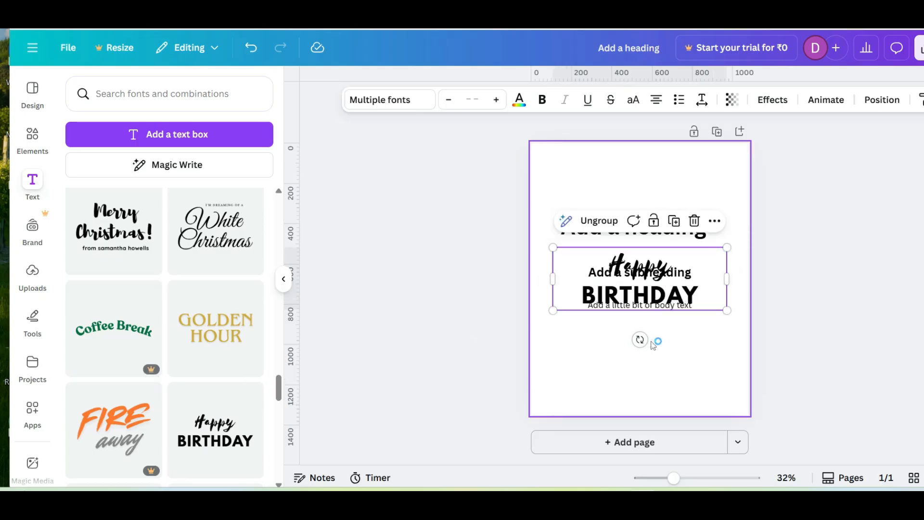
{"action": "left_click_drag", "start_coordinate": [651, 291], "coordinate": [651, 352]}
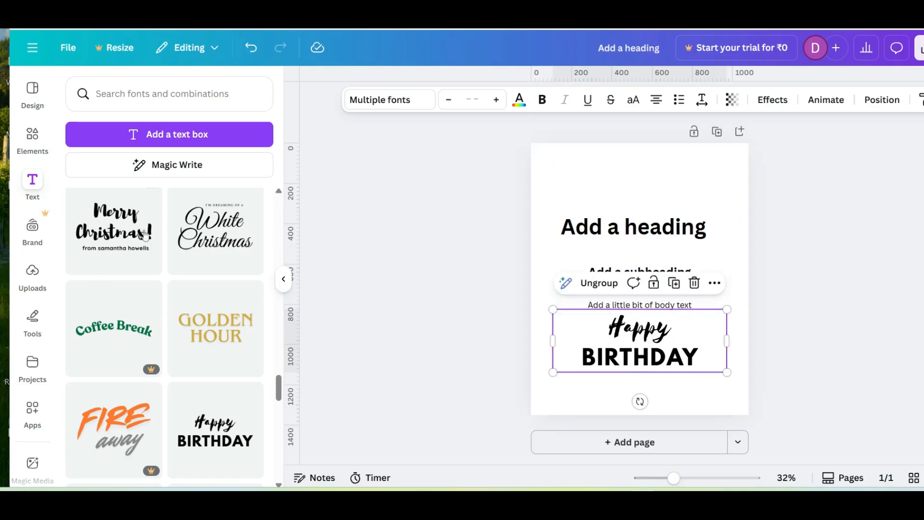
{"action": "scroll", "coordinate": [165, 233], "scroll_direction": "up", "scroll_amount": 10}
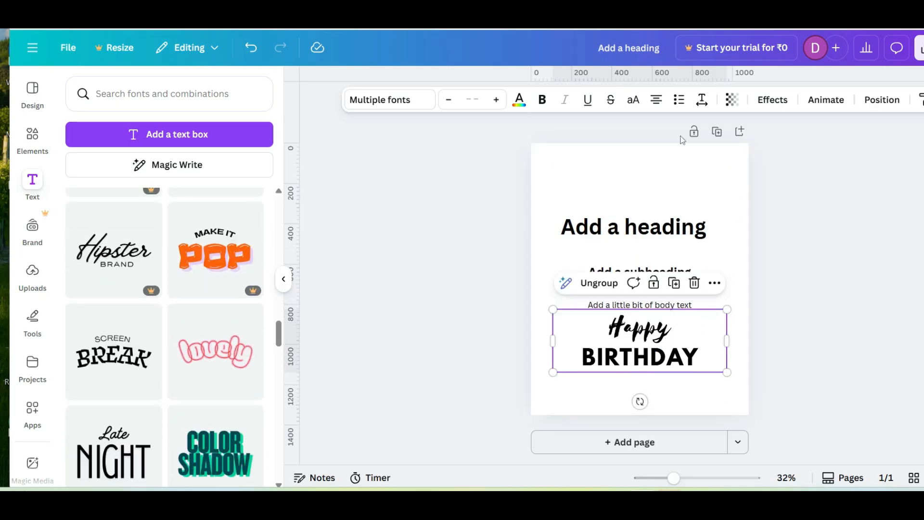
- Examine the Brand Kit's colours, its asset categories and the option for creating a new Brand Kit
{"action": "left_click", "coordinate": [35, 245]}
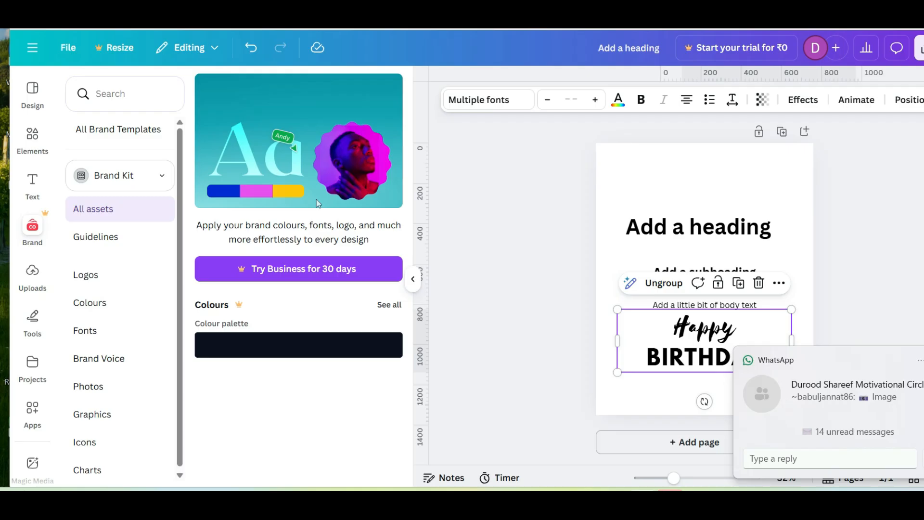
{"action": "left_click", "coordinate": [387, 305]}
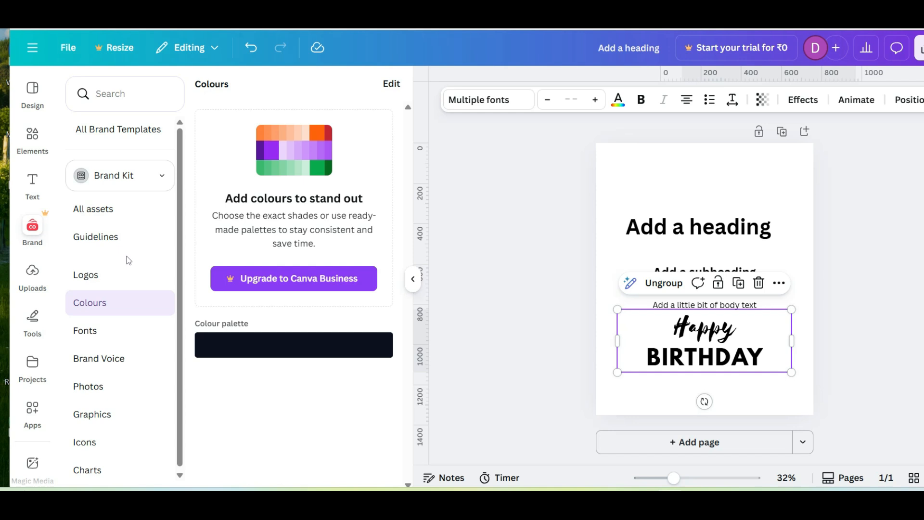
{"action": "scroll", "coordinate": [138, 242], "scroll_direction": "down", "scroll_amount": 1}
{"action": "scroll", "coordinate": [138, 241], "scroll_direction": "up", "scroll_amount": 1}
{"action": "scroll", "coordinate": [137, 241], "scroll_direction": "down", "scroll_amount": 1}
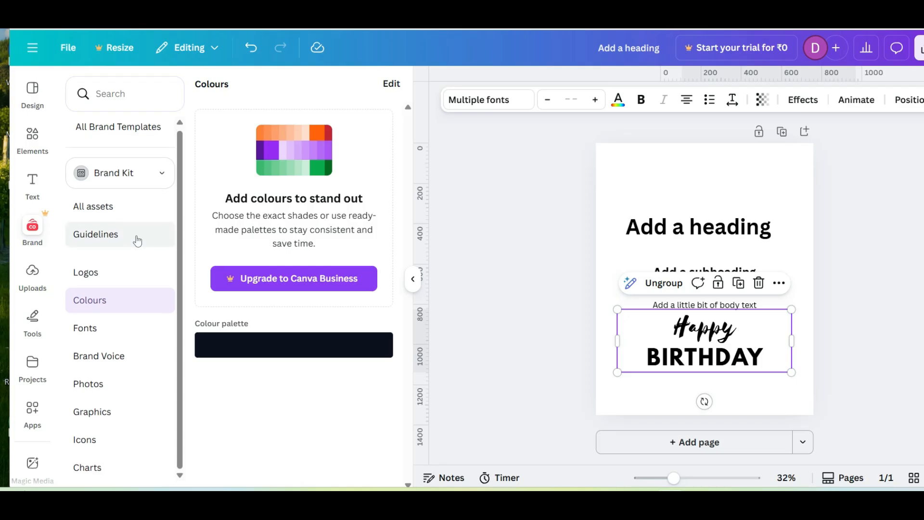
{"action": "scroll", "coordinate": [137, 241], "scroll_direction": "up", "scroll_amount": 1}
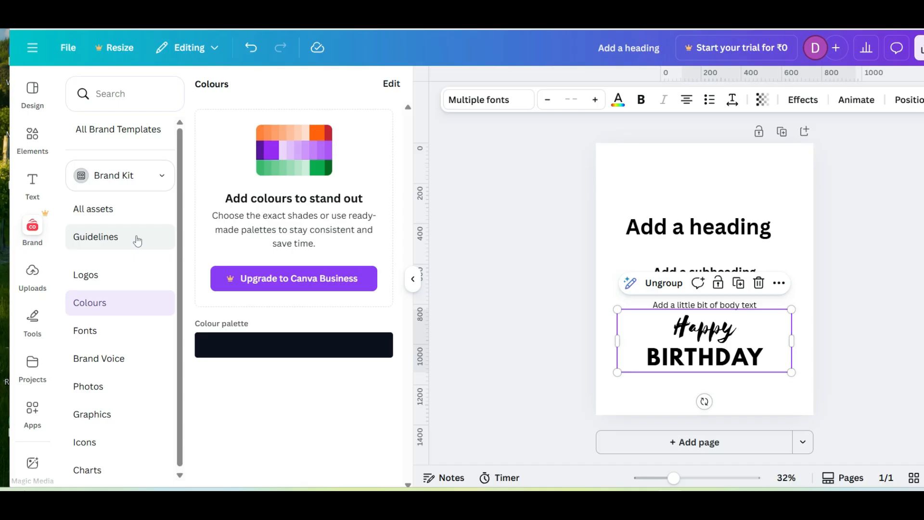
{"action": "left_click", "coordinate": [159, 180]}
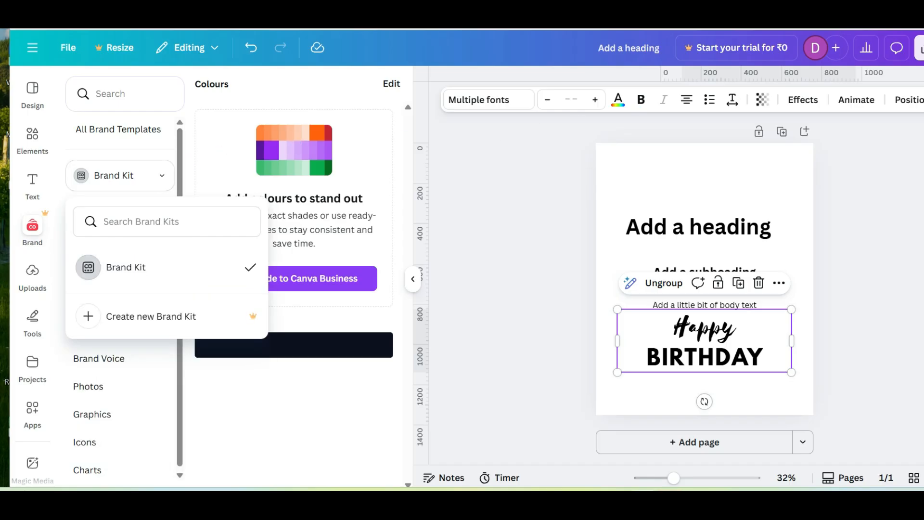
{"action": "left_click", "coordinate": [867, 250]}
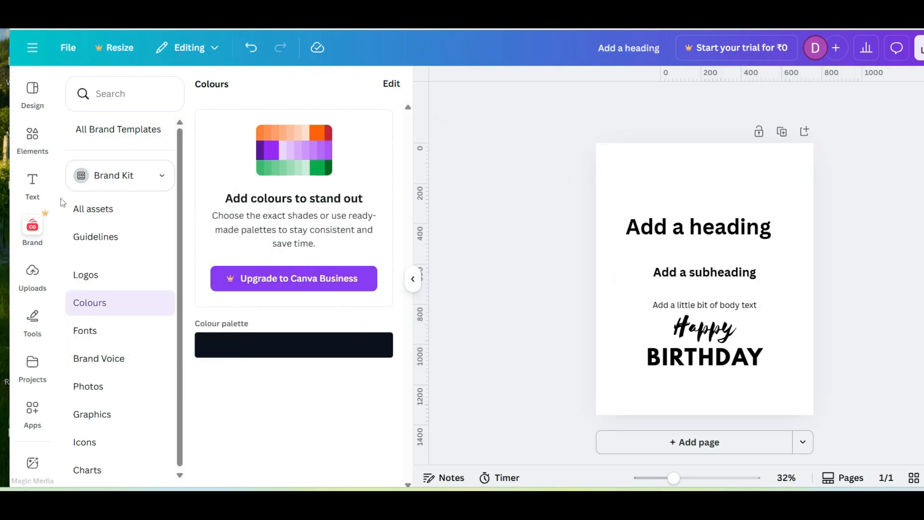
- Look through the uploaded images available for use in the design
{"action": "left_click", "coordinate": [37, 272]}
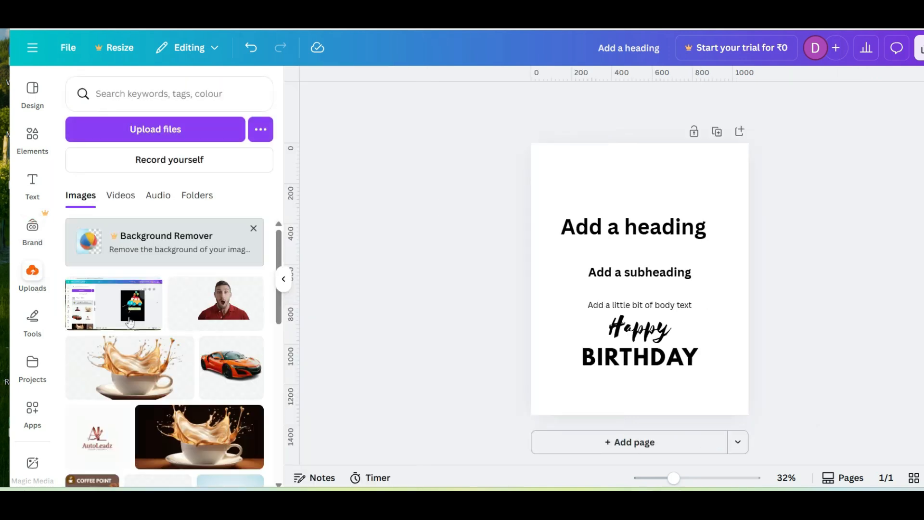
{"action": "scroll", "coordinate": [130, 323], "scroll_direction": "down", "scroll_amount": 5}
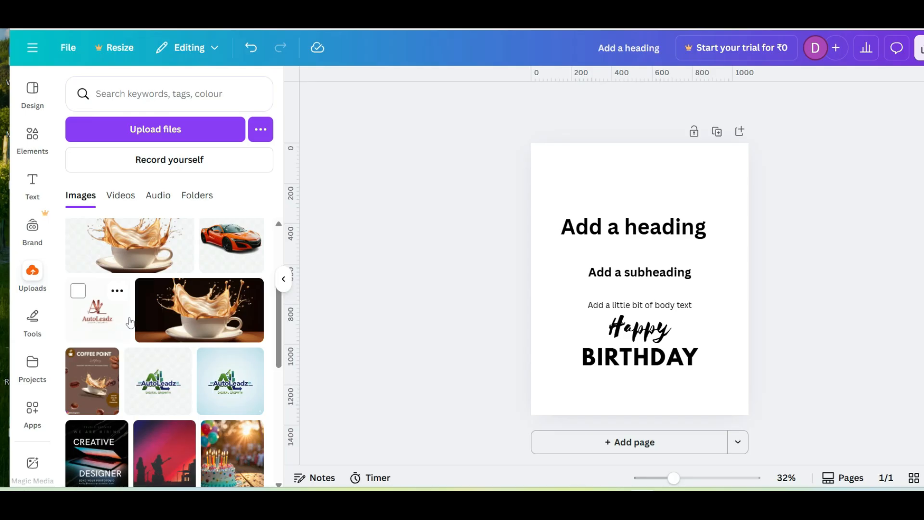
{"action": "scroll", "coordinate": [126, 309], "scroll_direction": "up", "scroll_amount": 3}
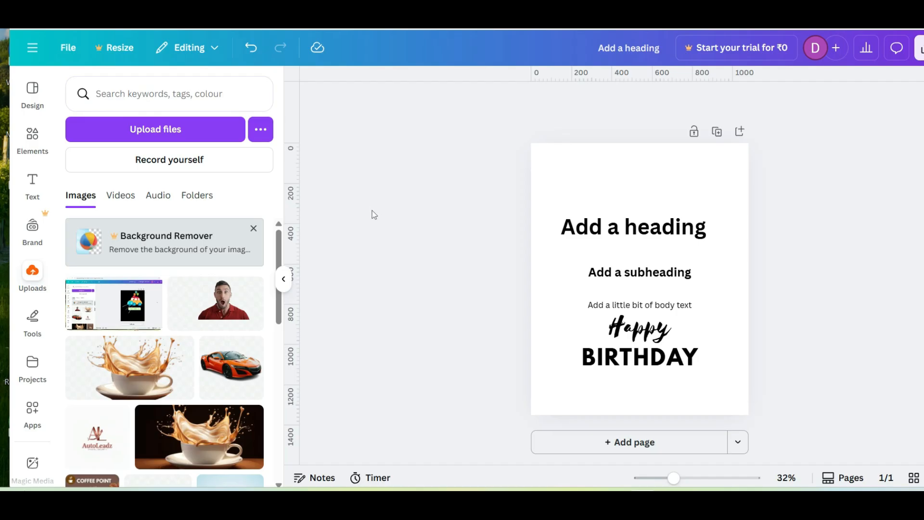
- Look over the drawing tools, the saved projects, the available apps and the Magic Media generator
{"action": "left_click", "coordinate": [32, 321]}
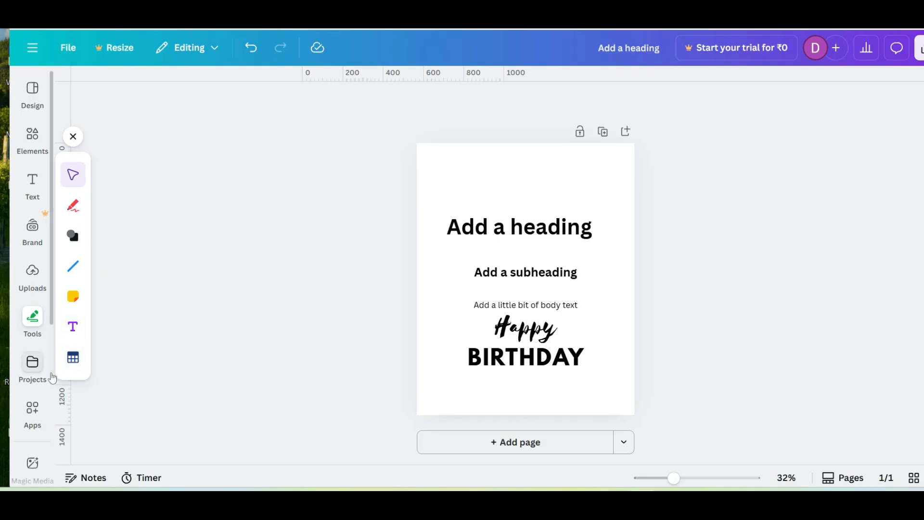
{"action": "left_click", "coordinate": [34, 375]}
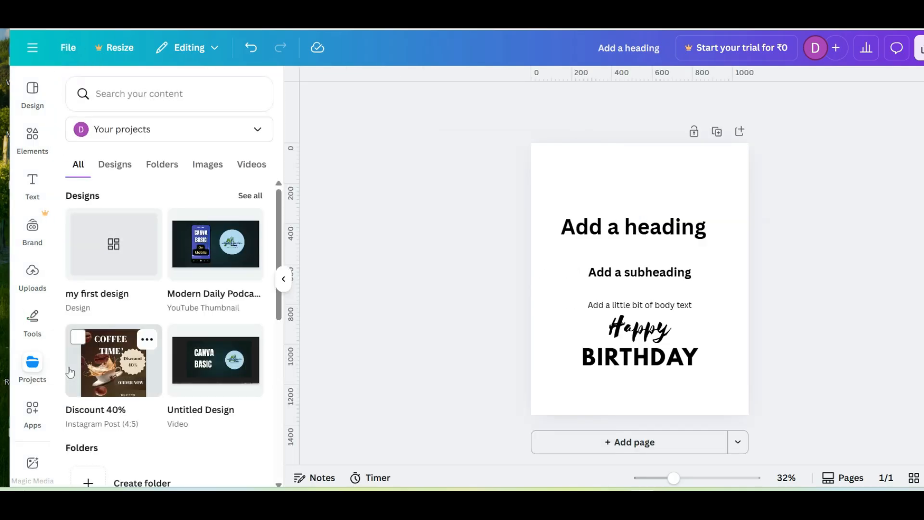
{"action": "left_click", "coordinate": [37, 414]}
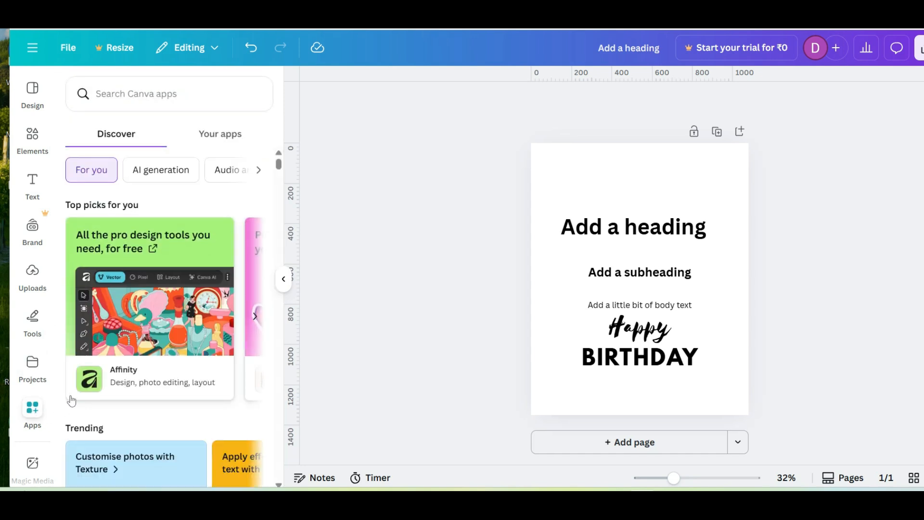
{"action": "scroll", "coordinate": [44, 311], "scroll_direction": "down", "scroll_amount": 3}
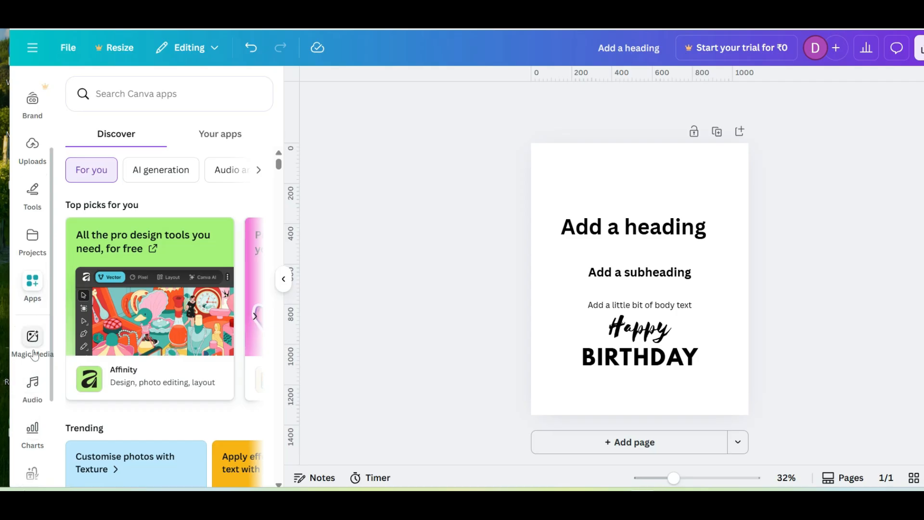
{"action": "left_click", "coordinate": [32, 337]}
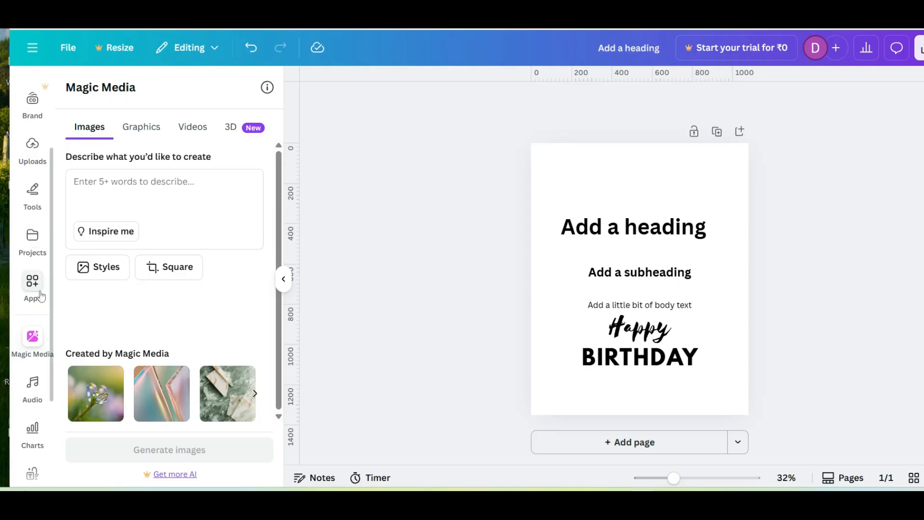
- Browse the available chart types and view the full set of bar charts
{"action": "scroll", "coordinate": [40, 316], "scroll_direction": "down", "scroll_amount": 2}
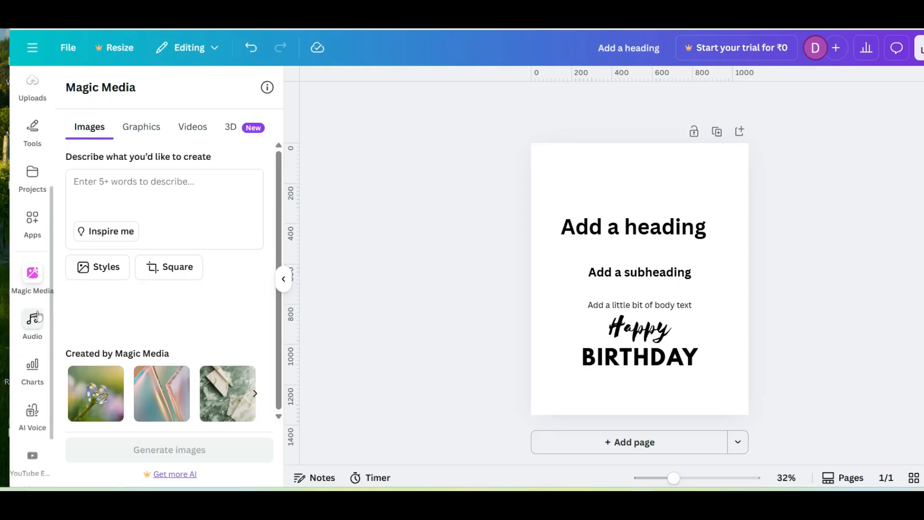
{"action": "left_click", "coordinate": [34, 373]}
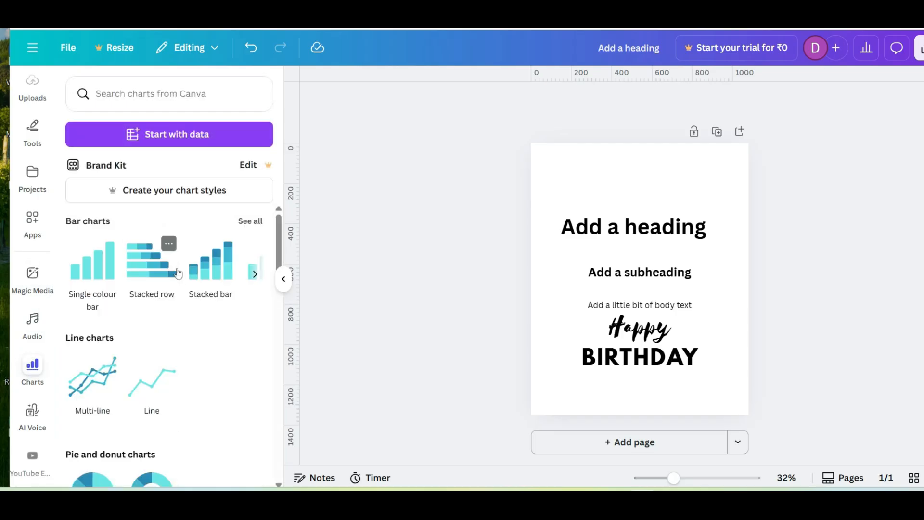
{"action": "scroll", "coordinate": [257, 278], "scroll_direction": "down", "scroll_amount": 2}
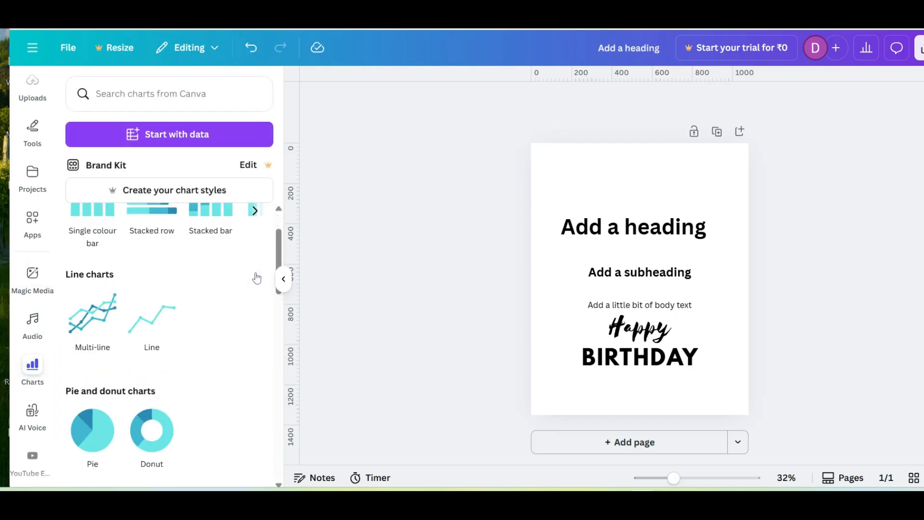
{"action": "scroll", "coordinate": [168, 314], "scroll_direction": "down", "scroll_amount": 5}
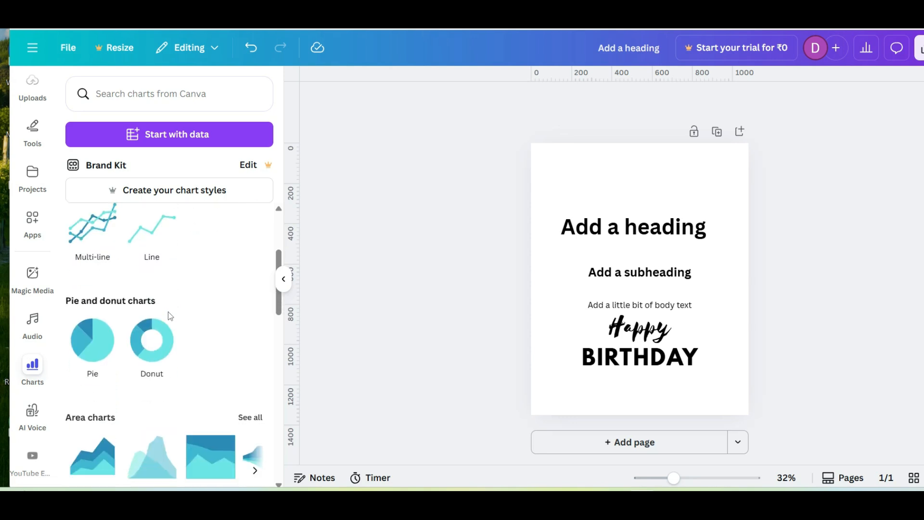
{"action": "scroll", "coordinate": [169, 319], "scroll_direction": "down", "scroll_amount": 3}
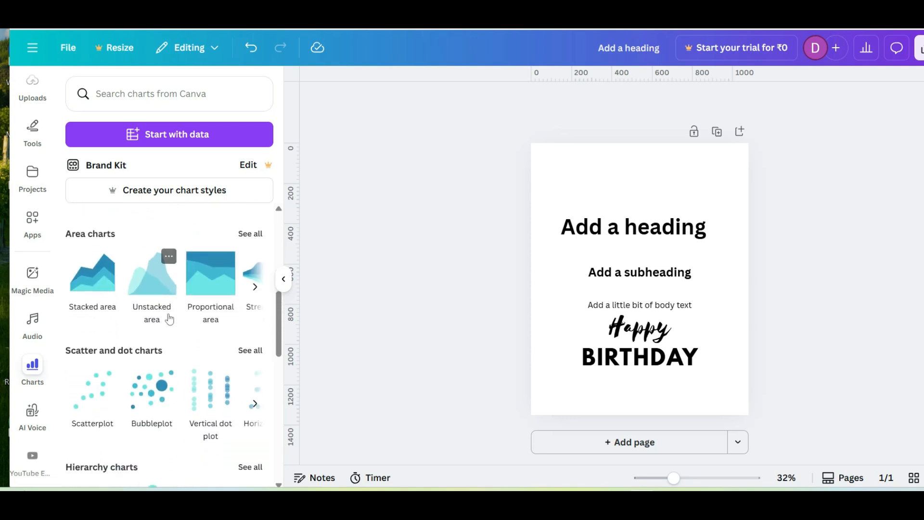
{"action": "scroll", "coordinate": [170, 317], "scroll_direction": "up", "scroll_amount": 7}
{"action": "scroll", "coordinate": [169, 317], "scroll_direction": "up", "scroll_amount": 1}
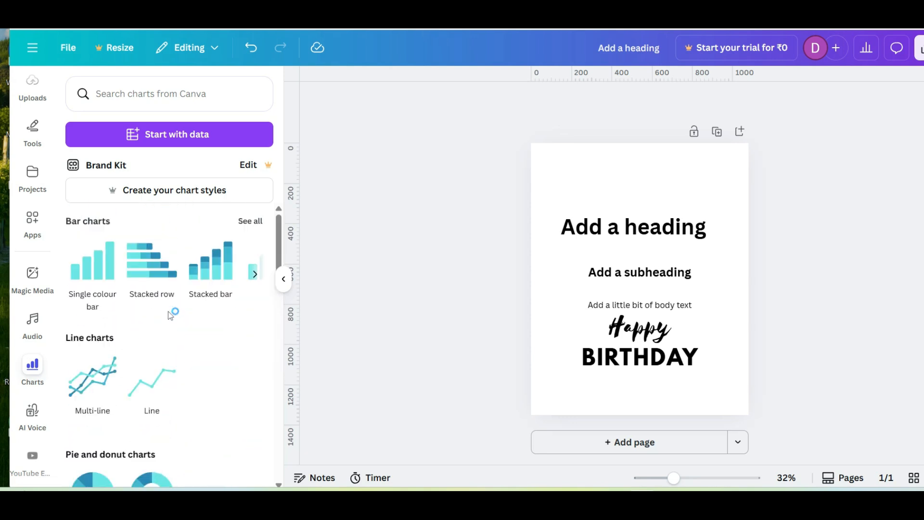
{"action": "left_click", "coordinate": [256, 222]}
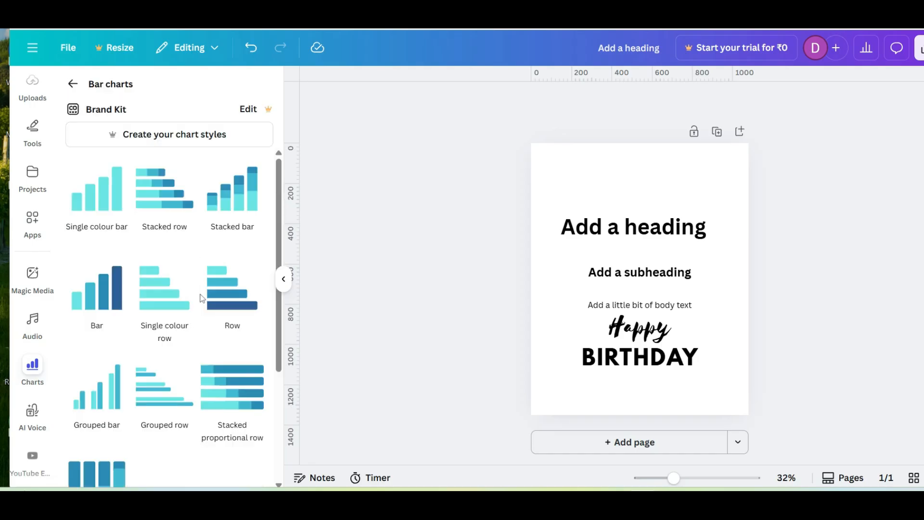
{"action": "scroll", "coordinate": [200, 296], "scroll_direction": "down", "scroll_amount": 3}
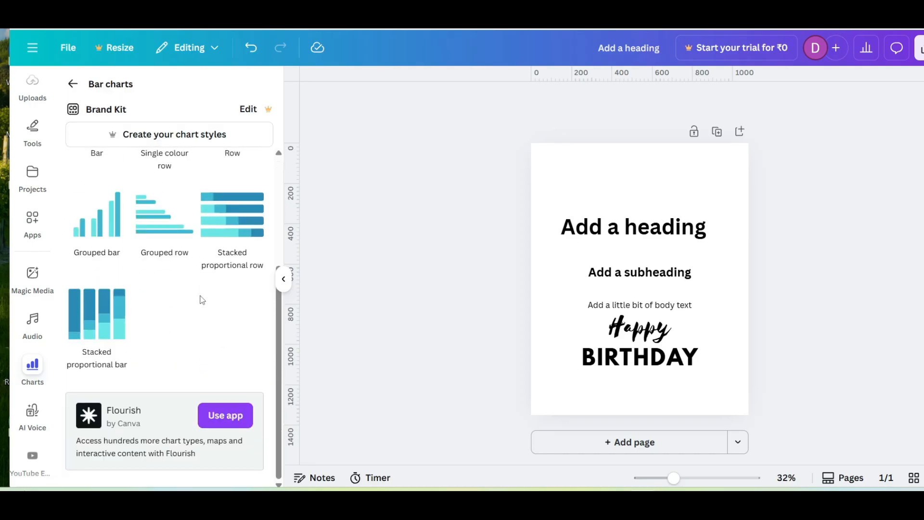
- Examine the AI Voice app and its English (United States) voices, including Carol and Lisa
{"action": "left_click", "coordinate": [35, 418]}
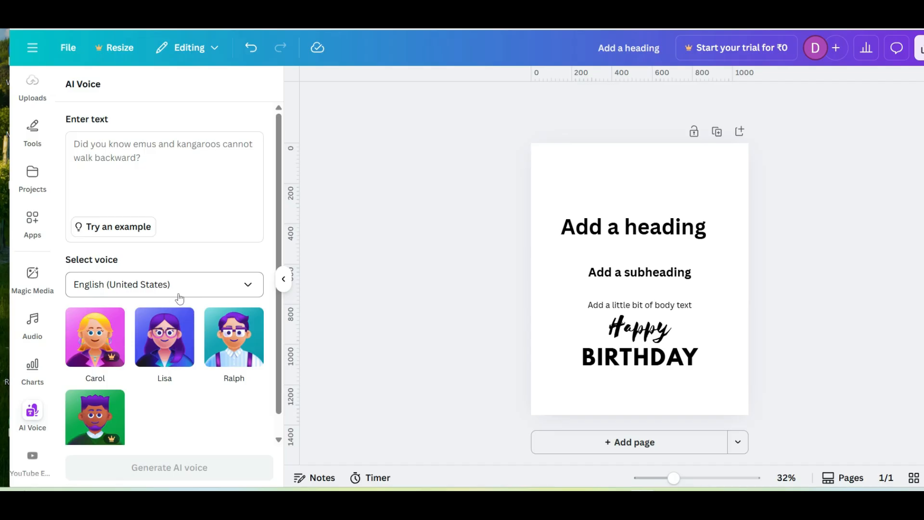
{"action": "mouse_move", "coordinate": [108, 356]}
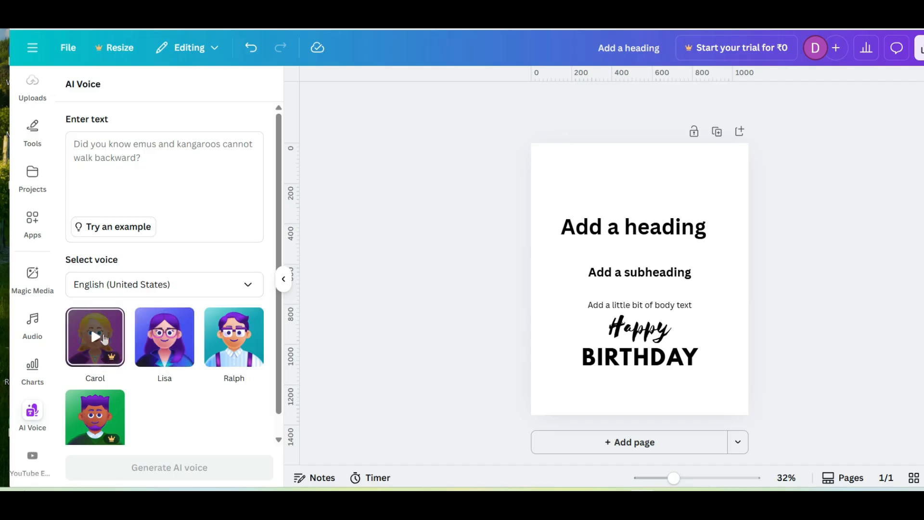
{"action": "left_click", "coordinate": [164, 337]}
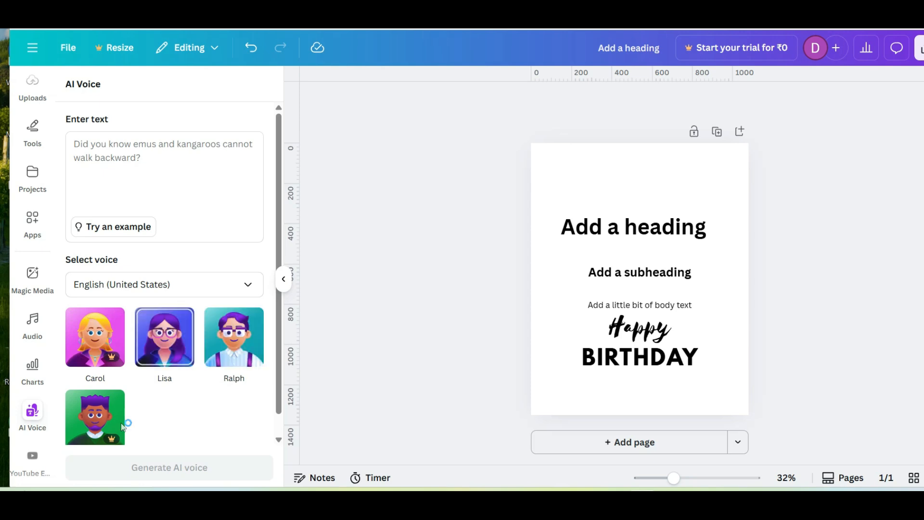
{"action": "left_click", "coordinate": [116, 364]}
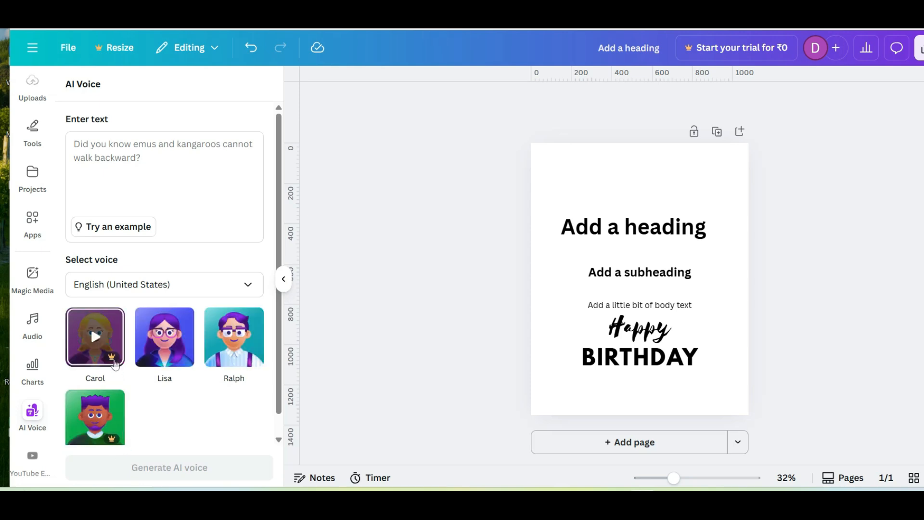
{"action": "left_click", "coordinate": [162, 382]}
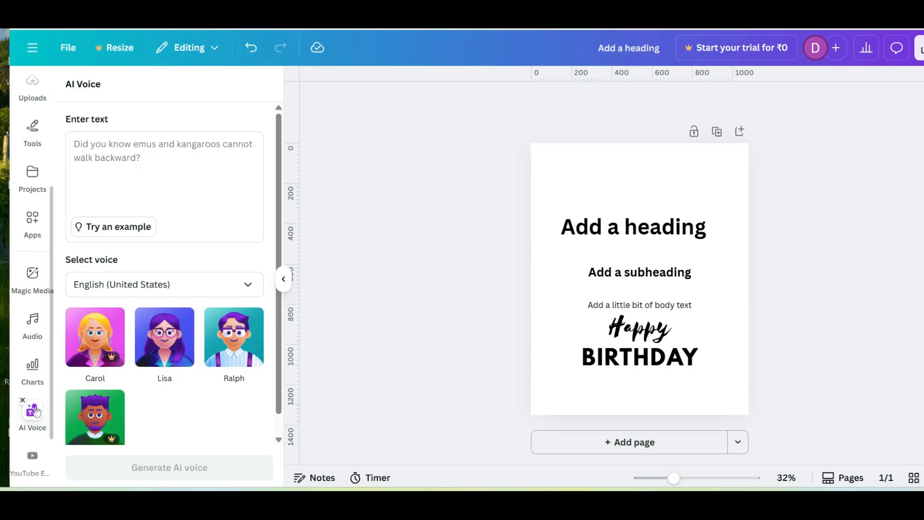
{"action": "scroll", "coordinate": [34, 411], "scroll_direction": "down", "scroll_amount": 2}
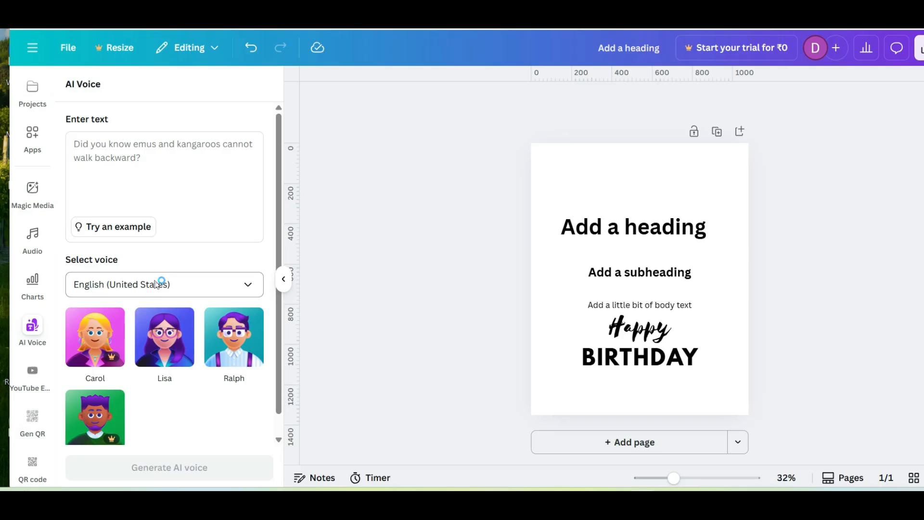
{"action": "scroll", "coordinate": [32, 190], "scroll_direction": "up", "scroll_amount": 5}
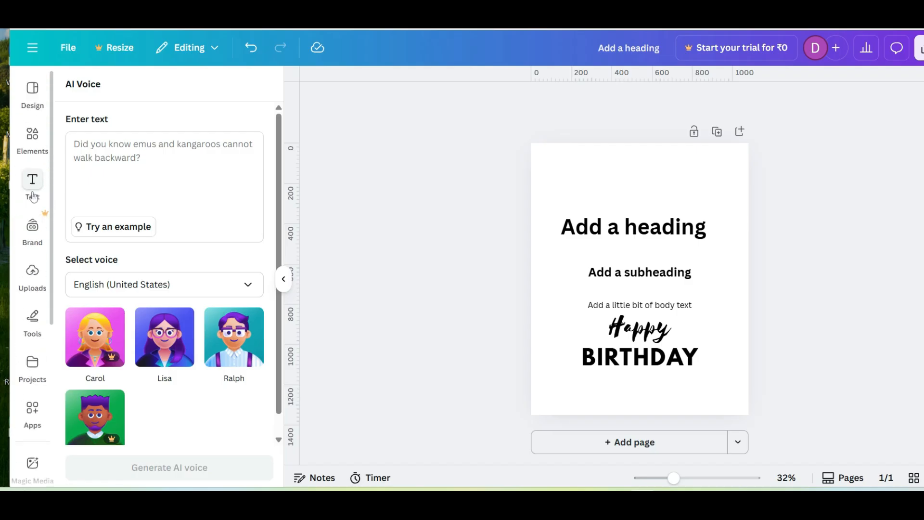
{"action": "scroll", "coordinate": [32, 196], "scroll_direction": "down", "scroll_amount": 5}
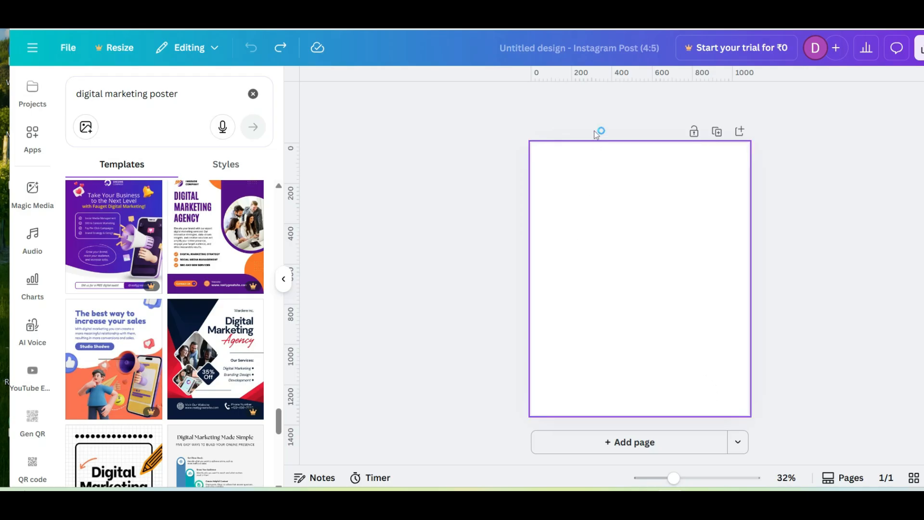
- Rename the design as "my first design"
{"action": "left_click", "coordinate": [617, 54]}
{"action": "key", "text": "BackSpace"}
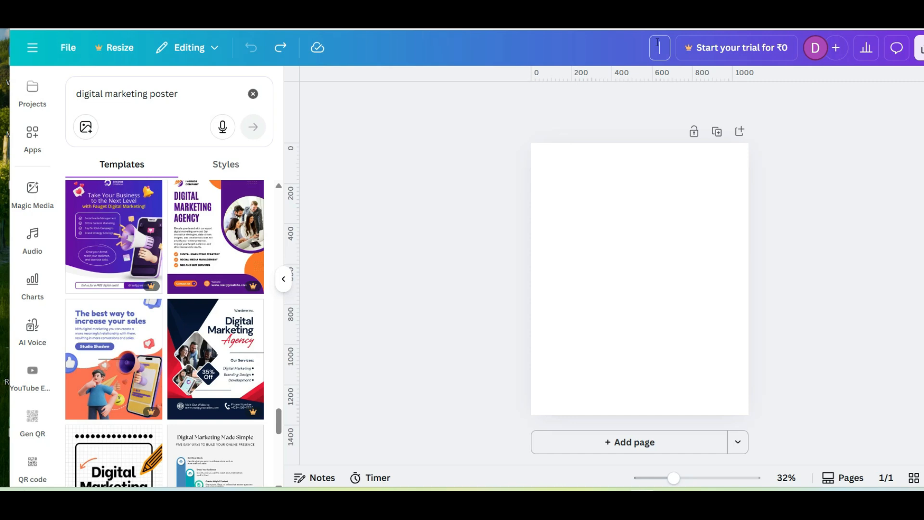
{"action": "type", "text": "my first des"}
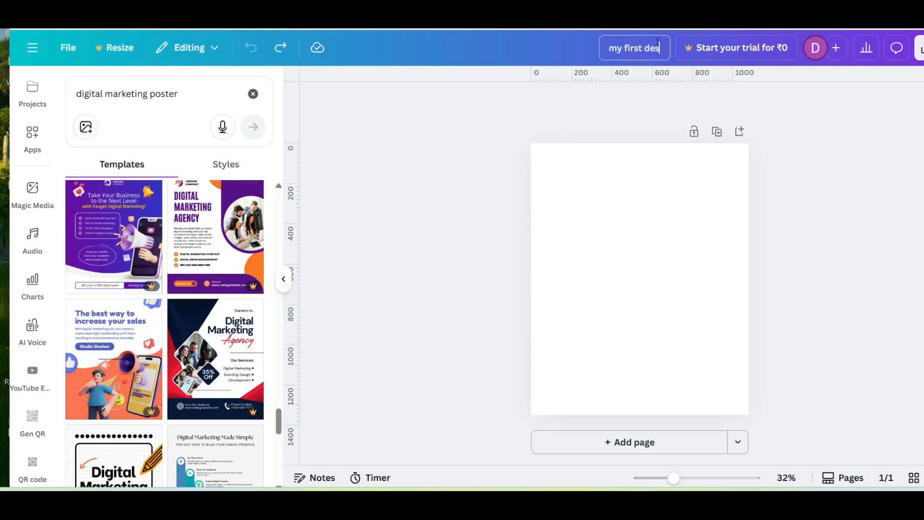
{"action": "type", "text": "ign"}
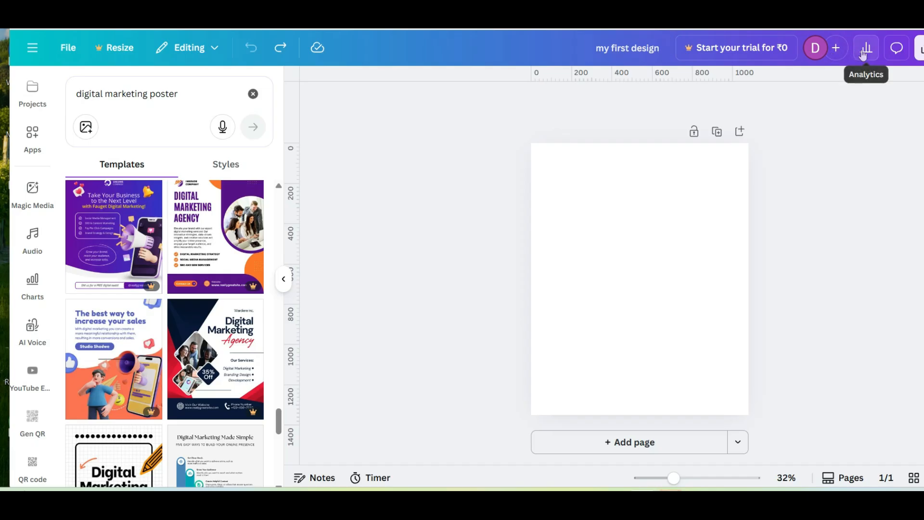
- View the design's visit analytics and the access levels offered for sharing it
{"action": "left_click", "coordinate": [864, 50]}
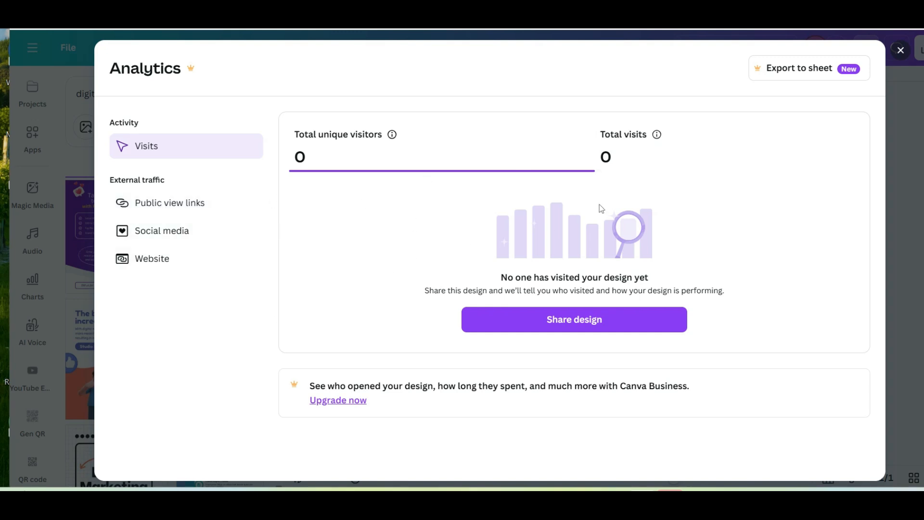
{"action": "left_click", "coordinate": [617, 322]}
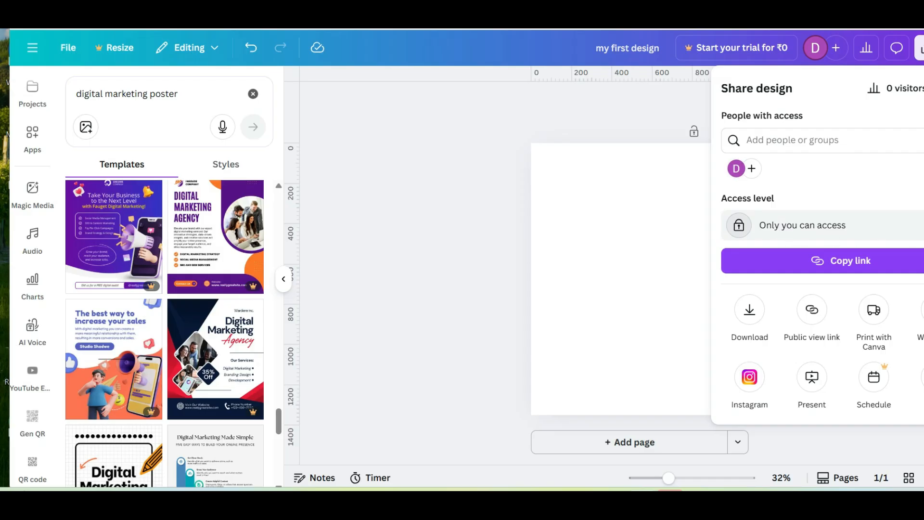
{"action": "left_click", "coordinate": [917, 225]}
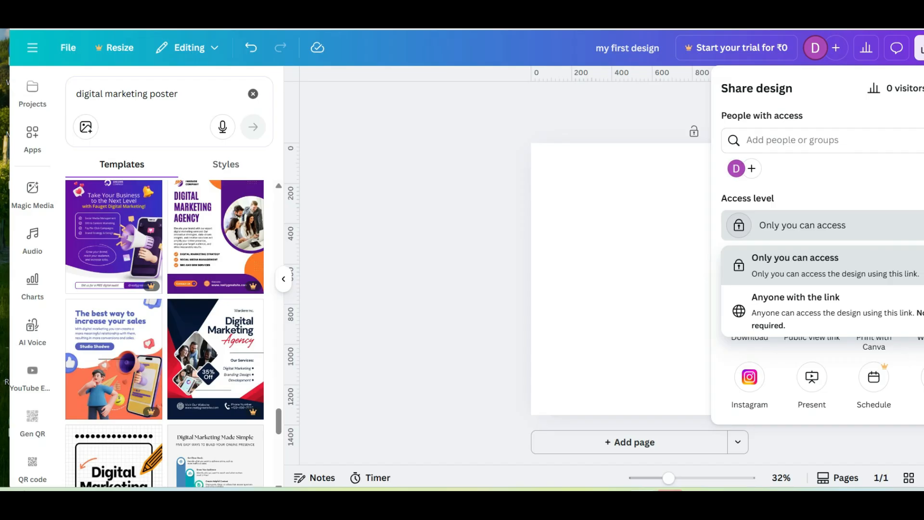
{"action": "left_click", "coordinate": [918, 225]}
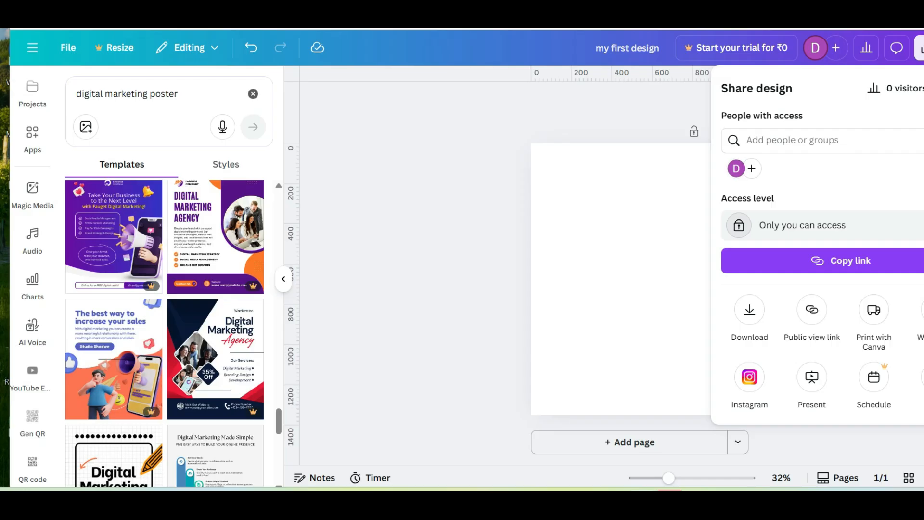
{"action": "left_click", "coordinate": [917, 225]}
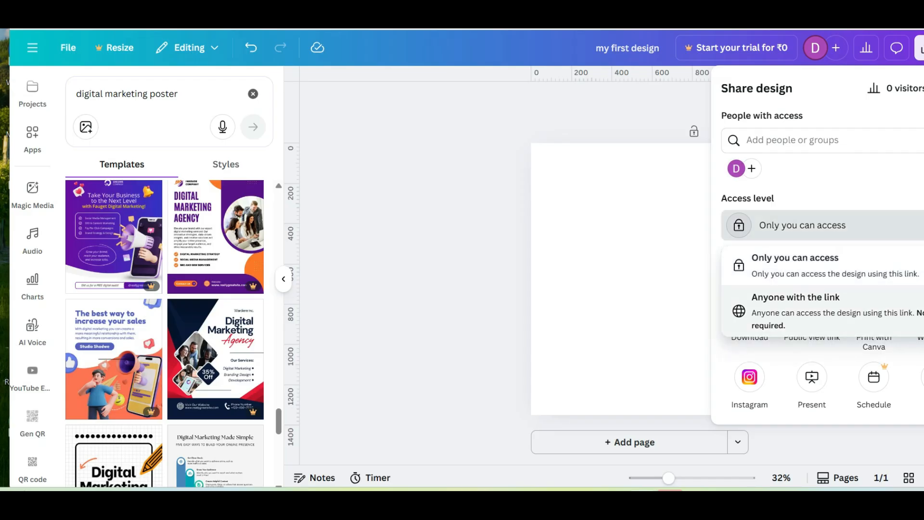
{"action": "left_click", "coordinate": [848, 233]}
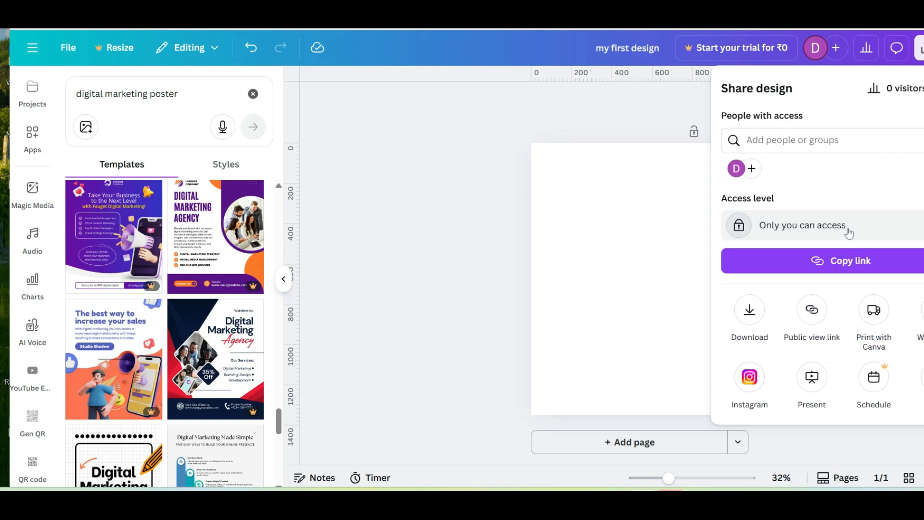
- Copy the design's share link with access limited to only you, and close the sharing options
{"action": "left_click", "coordinate": [880, 260]}
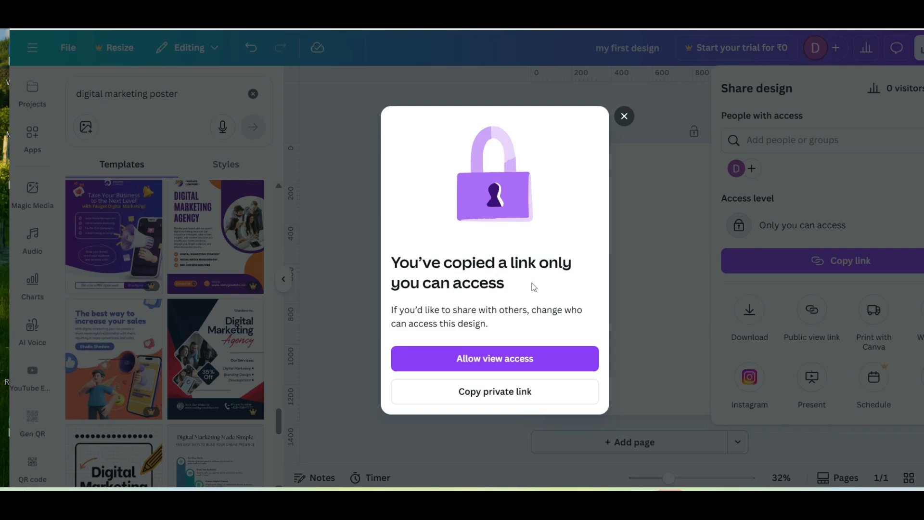
{"action": "left_click", "coordinate": [671, 246]}
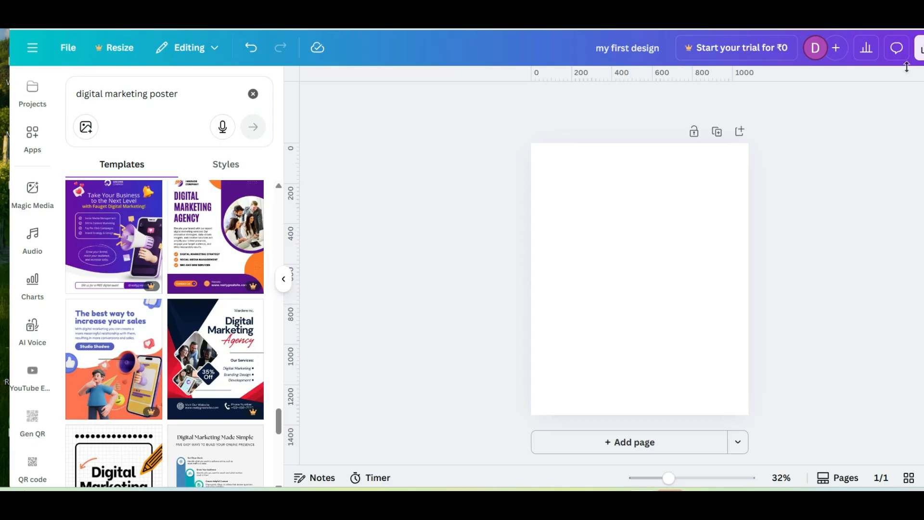
- View the current page's comments and the sharing options for adding people or groups and choosing an access level
{"action": "left_click", "coordinate": [897, 48]}
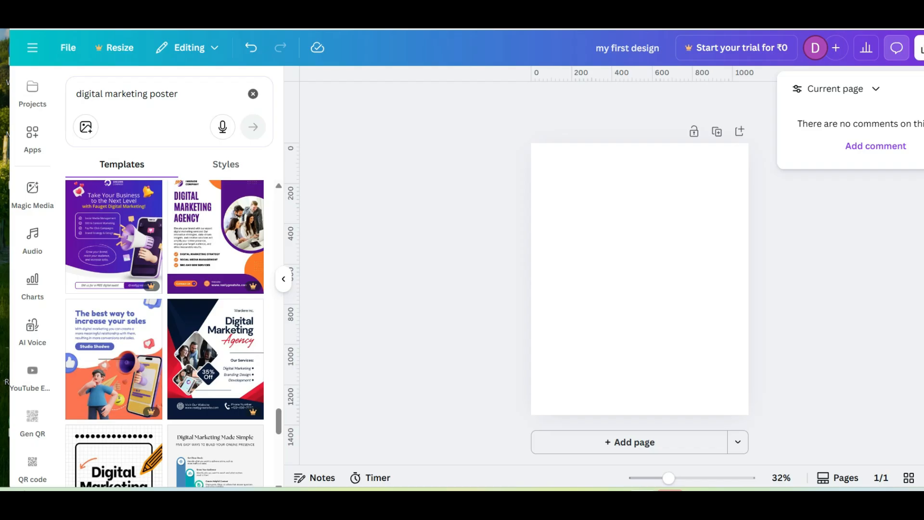
{"action": "left_click", "coordinate": [921, 47]}
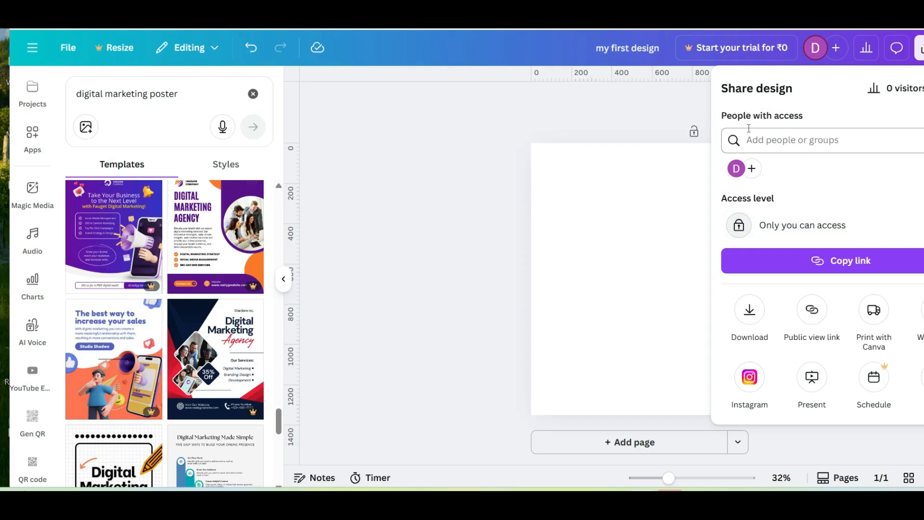
{"action": "left_click", "coordinate": [798, 139]}
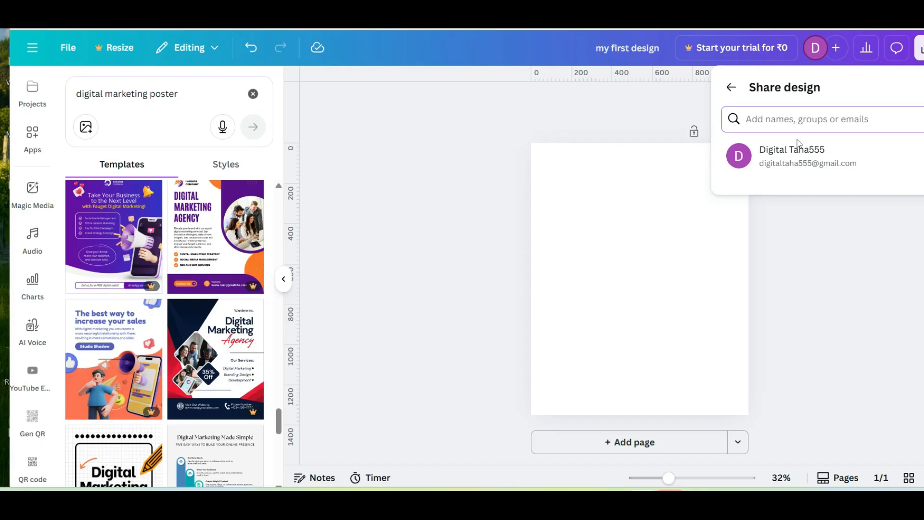
{"action": "left_click", "coordinate": [731, 87]}
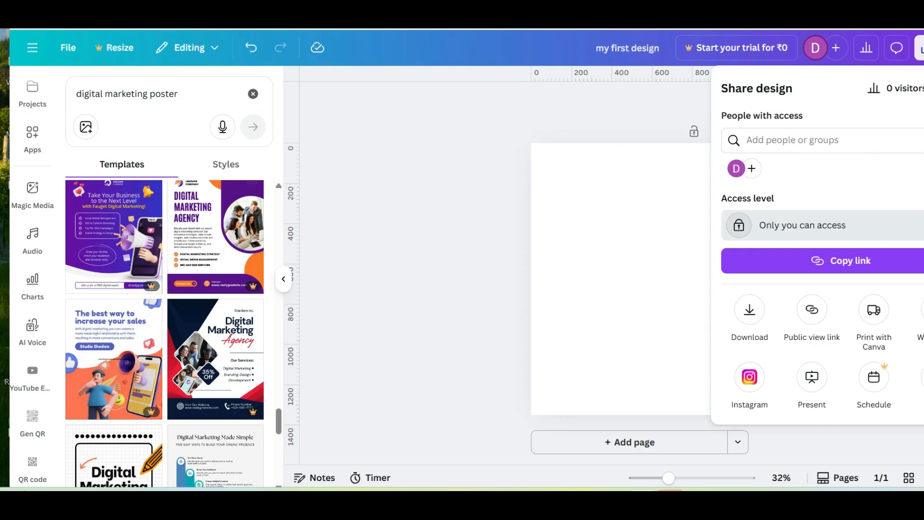
{"action": "left_click", "coordinate": [823, 226]}
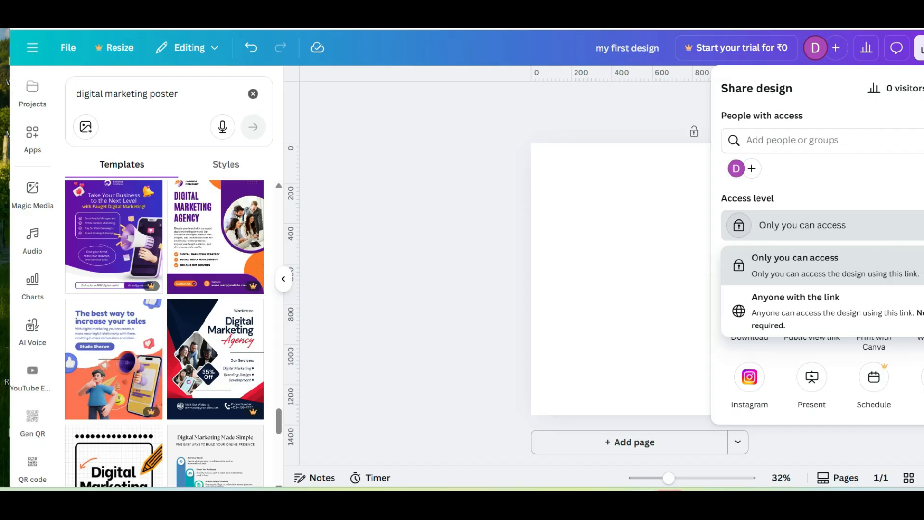
{"action": "key", "text": "Escape"}
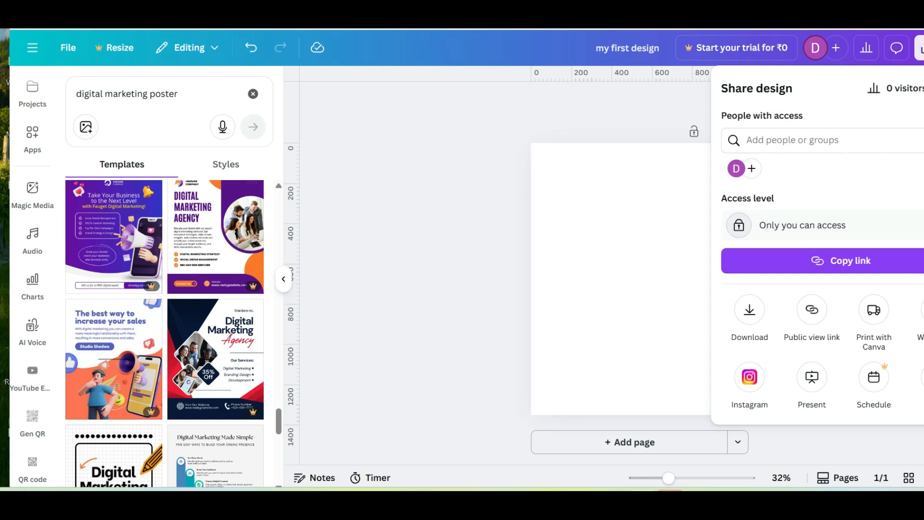
- Copy the design's private share link, leaving the access level at only you
{"action": "left_click", "coordinate": [862, 261]}
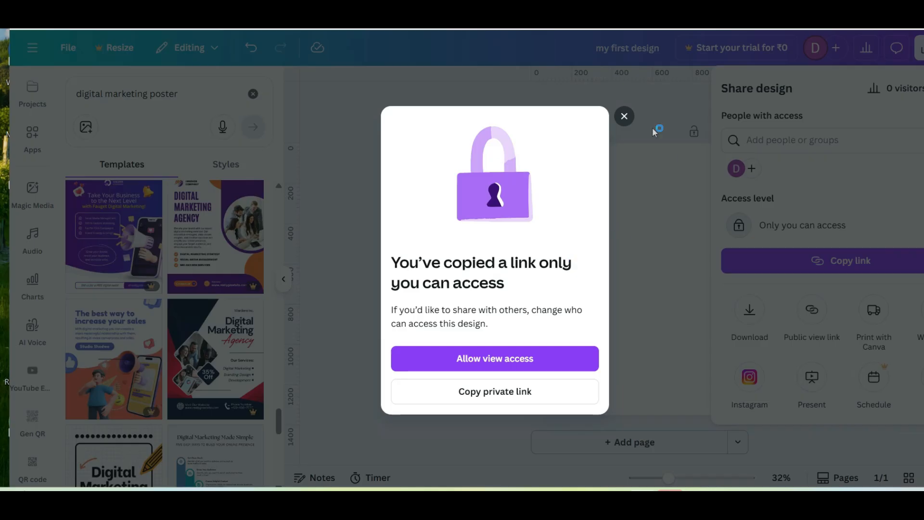
{"action": "left_click", "coordinate": [625, 116]}
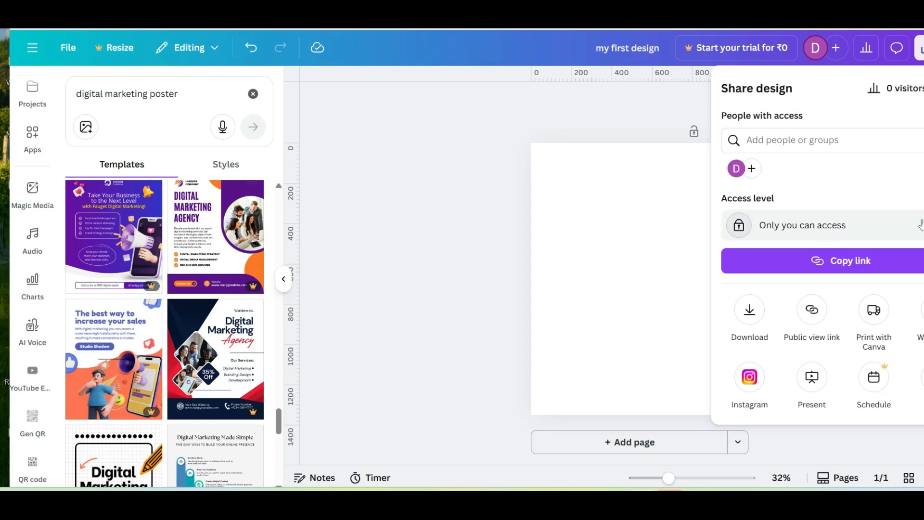
{"action": "left_click", "coordinate": [838, 225]}
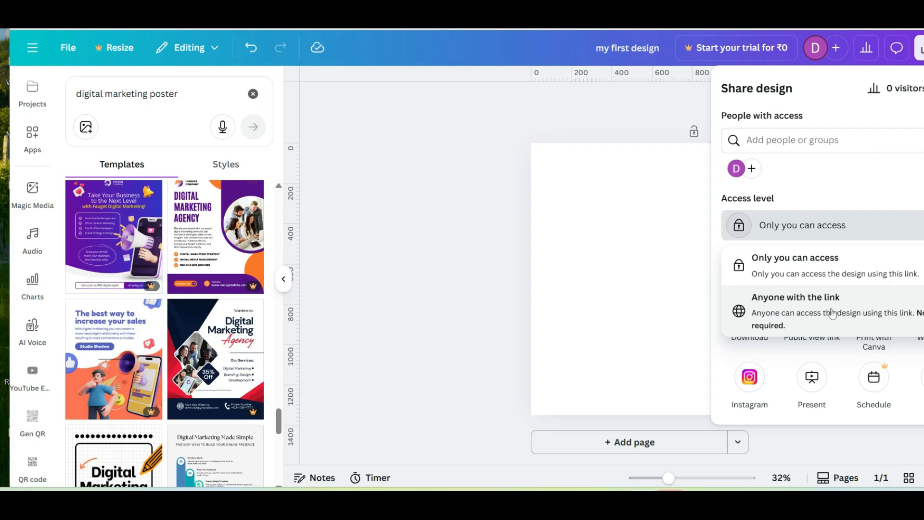
{"action": "key", "text": "Escape"}
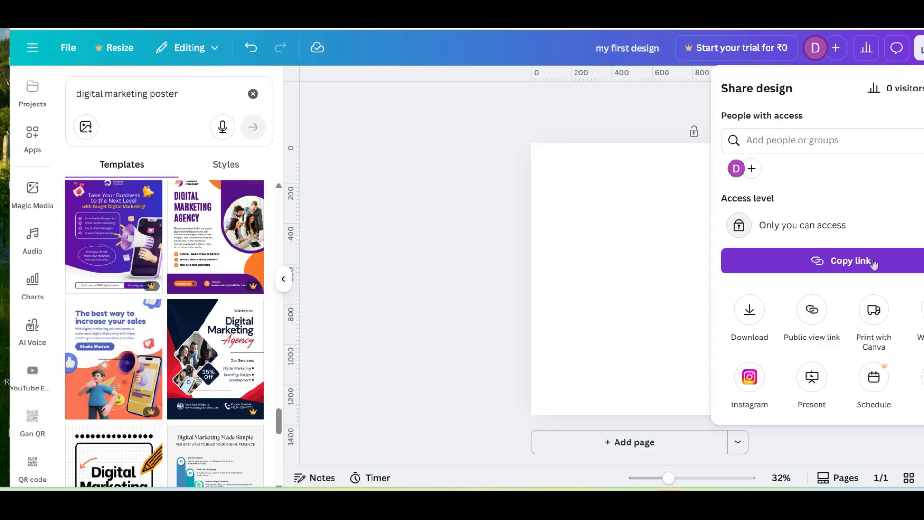
{"action": "left_click", "coordinate": [873, 264]}
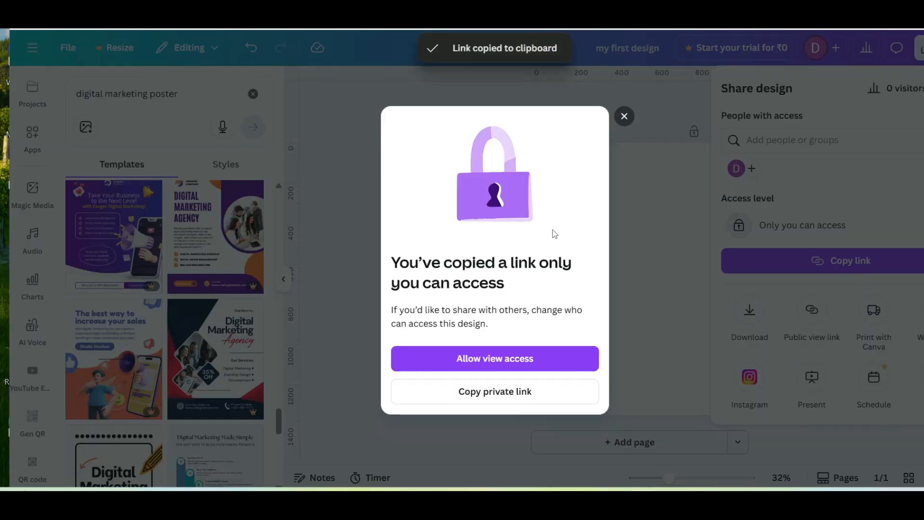
{"action": "left_click", "coordinate": [557, 394]}
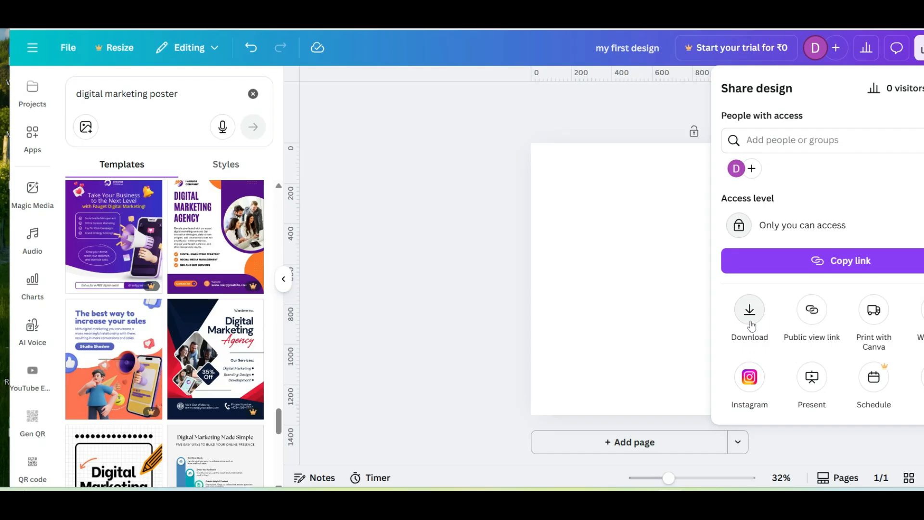
- View the design's download settings and undo the renaming of the design
{"action": "left_click", "coordinate": [752, 323]}
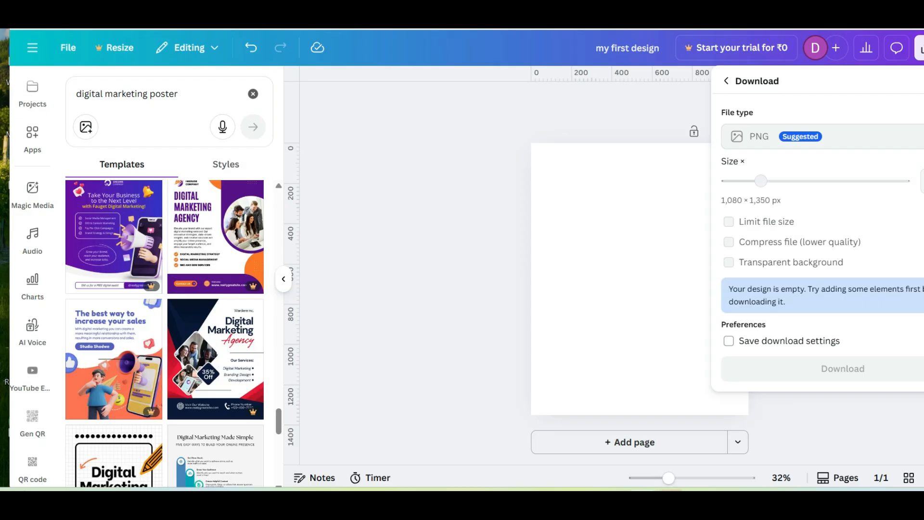
{"action": "key", "text": "ctrl+z"}
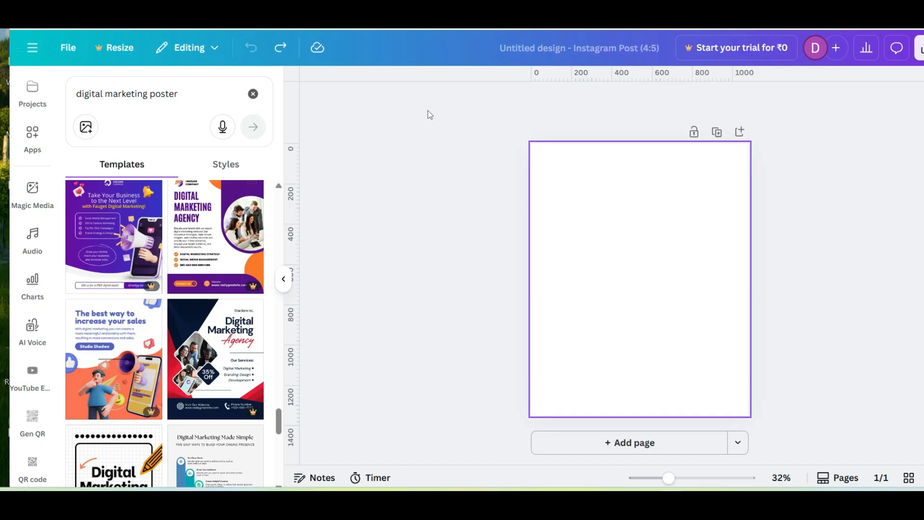
- Examine the text options, including default text styles, dynamic text, text apps and the font combinations
{"action": "scroll", "coordinate": [260, 191], "scroll_direction": "up", "scroll_amount": 10}
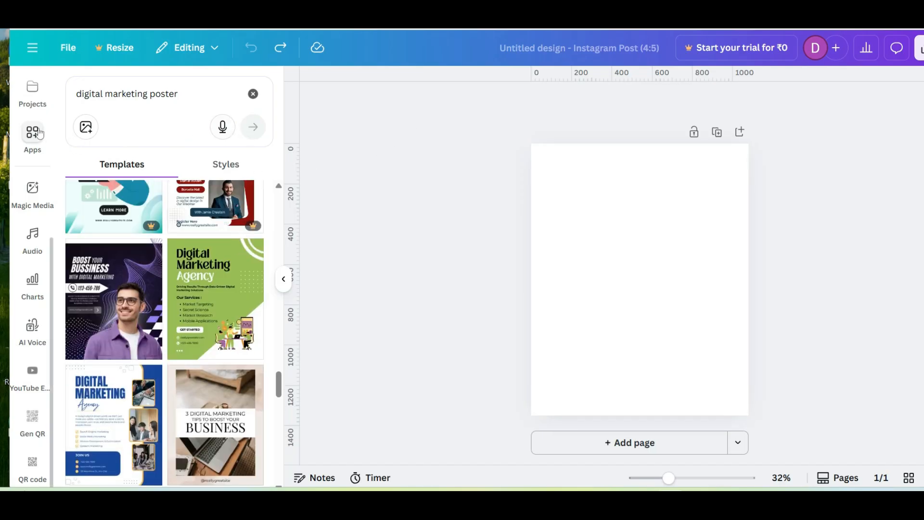
{"action": "scroll", "coordinate": [36, 137], "scroll_direction": "up", "scroll_amount": 5}
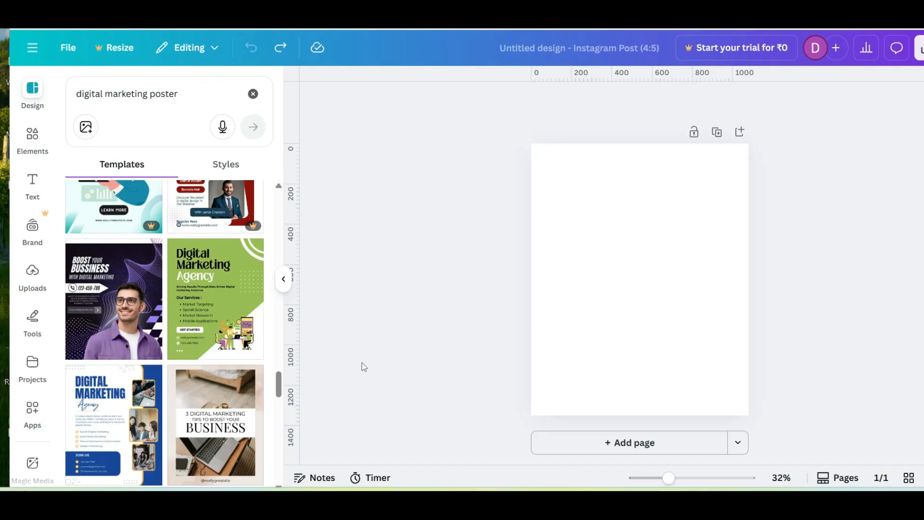
{"action": "left_click", "coordinate": [32, 181]}
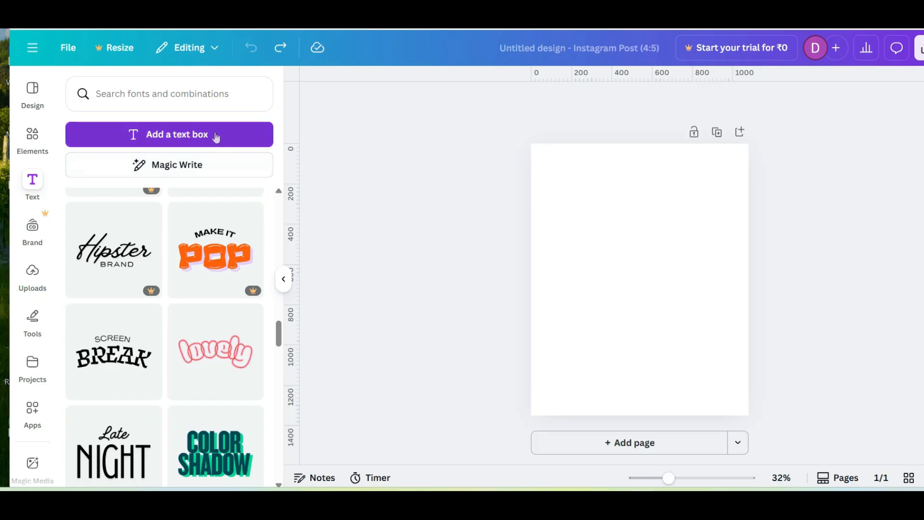
{"action": "scroll", "coordinate": [204, 214], "scroll_direction": "down", "scroll_amount": 12}
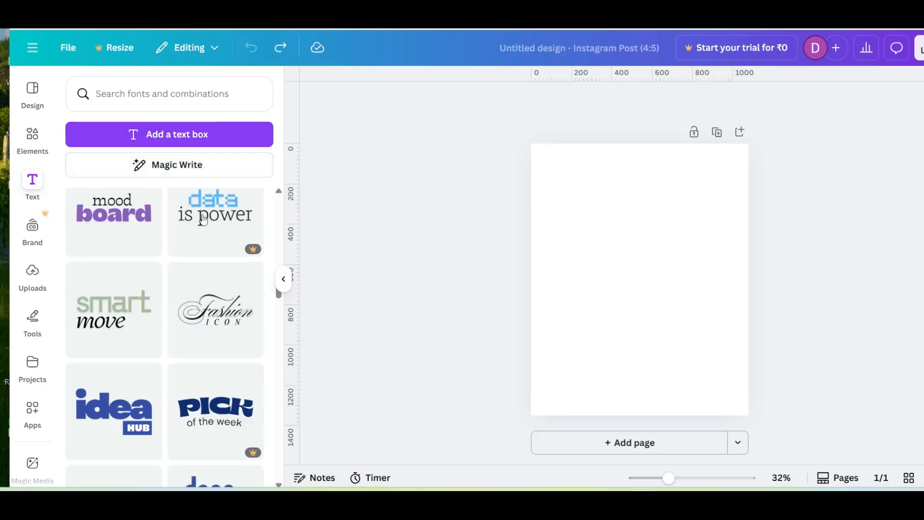
{"action": "scroll", "coordinate": [204, 219], "scroll_direction": "up", "scroll_amount": 15}
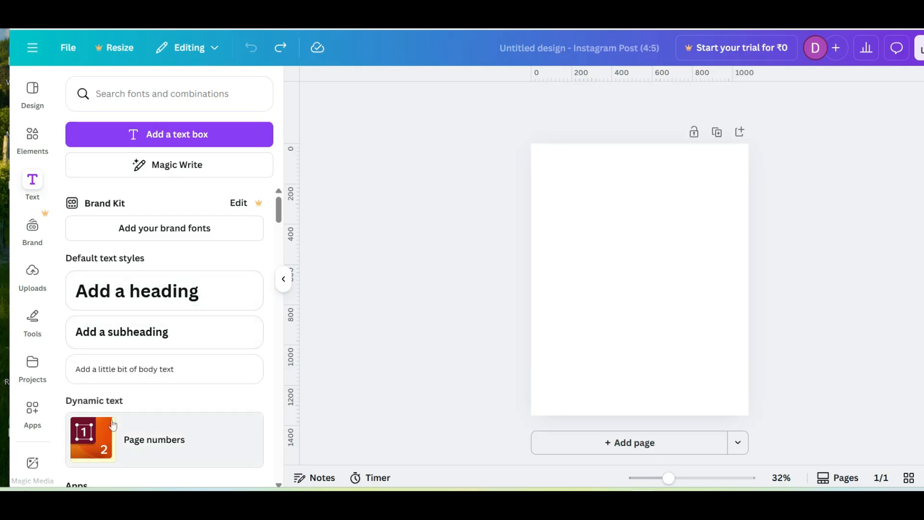
{"action": "scroll", "coordinate": [113, 425], "scroll_direction": "down", "scroll_amount": 3}
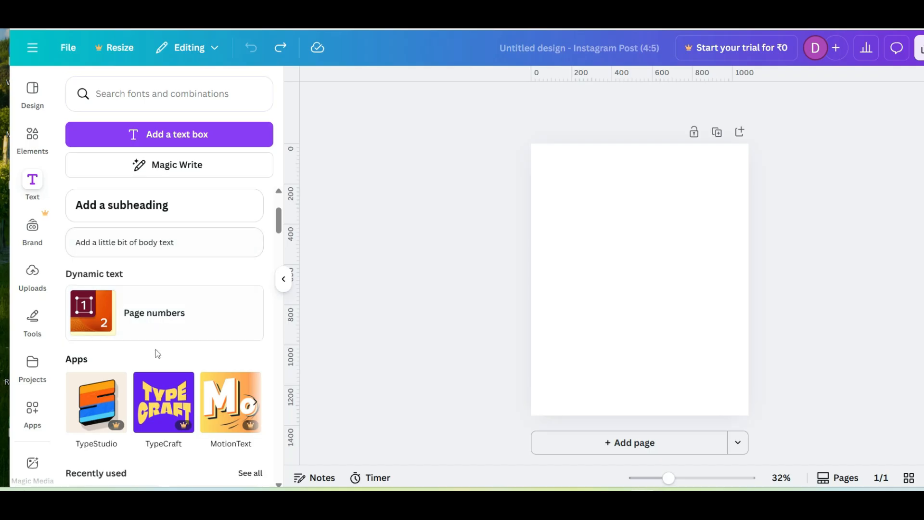
{"action": "scroll", "coordinate": [157, 353], "scroll_direction": "down", "scroll_amount": 4}
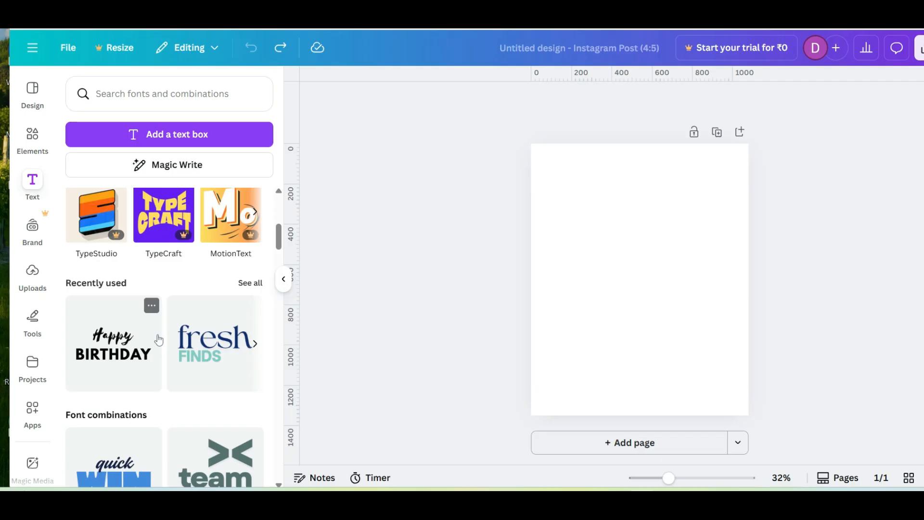
{"action": "scroll", "coordinate": [158, 340], "scroll_direction": "down", "scroll_amount": 1}
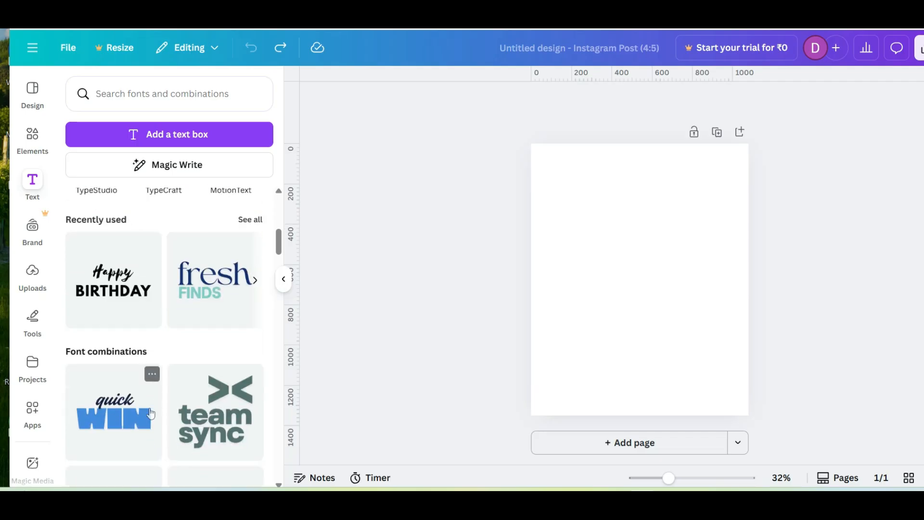
{"action": "scroll", "coordinate": [121, 418], "scroll_direction": "down", "scroll_amount": 1}
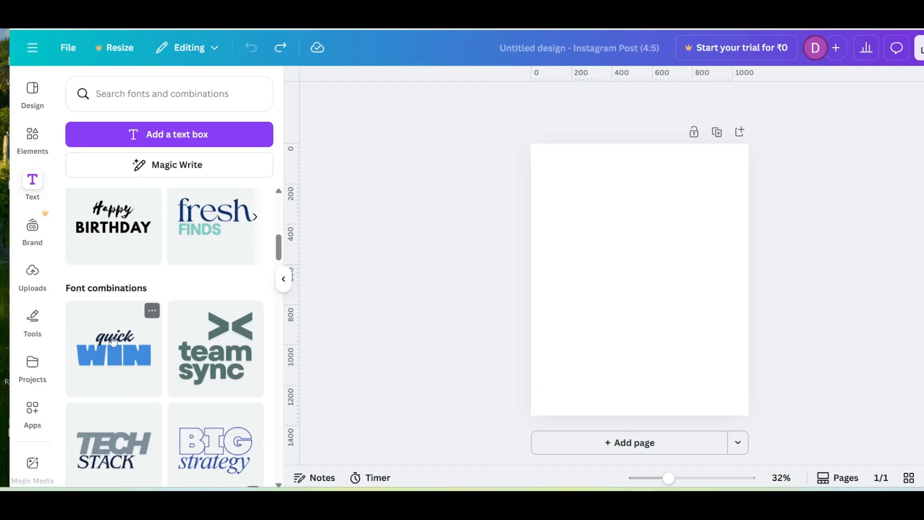
{"action": "scroll", "coordinate": [114, 341], "scroll_direction": "down", "scroll_amount": 2}
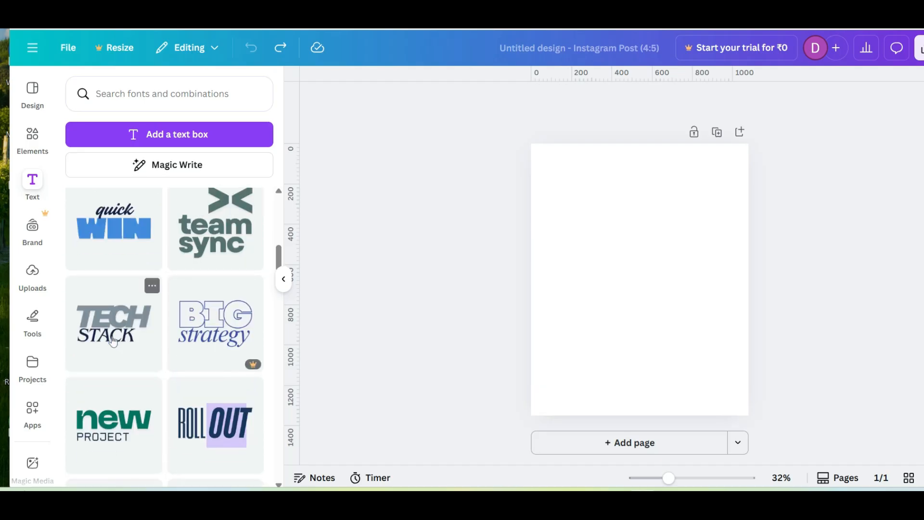
{"action": "scroll", "coordinate": [114, 342], "scroll_direction": "down", "scroll_amount": 2}
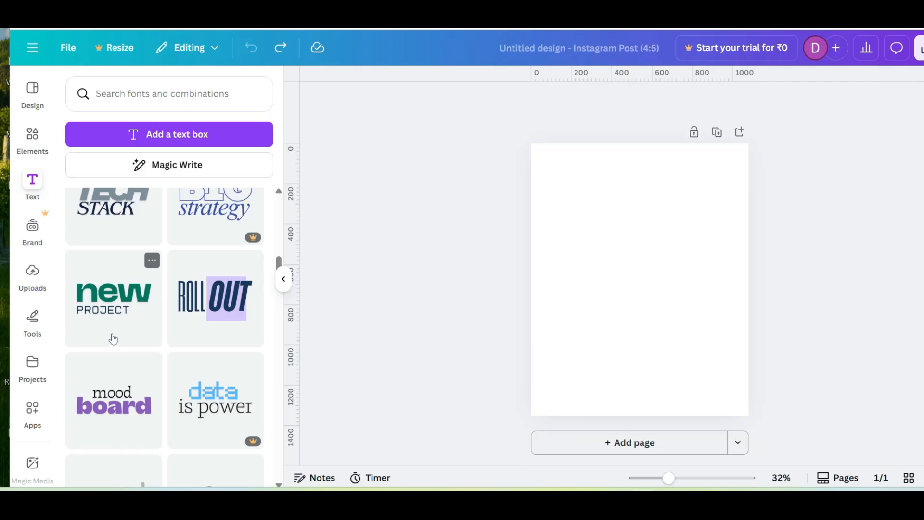
{"action": "scroll", "coordinate": [114, 340], "scroll_direction": "down", "scroll_amount": 1}
{"action": "scroll", "coordinate": [114, 340], "scroll_direction": "down", "scroll_amount": 2}
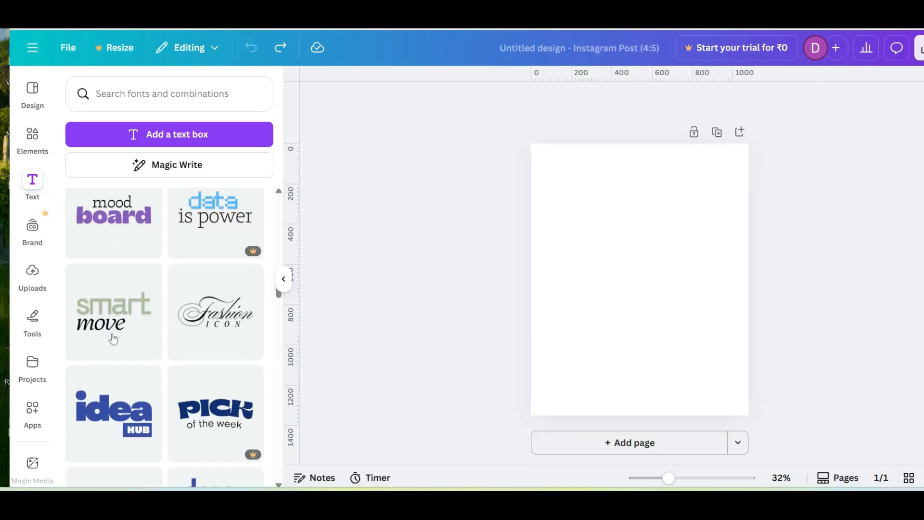